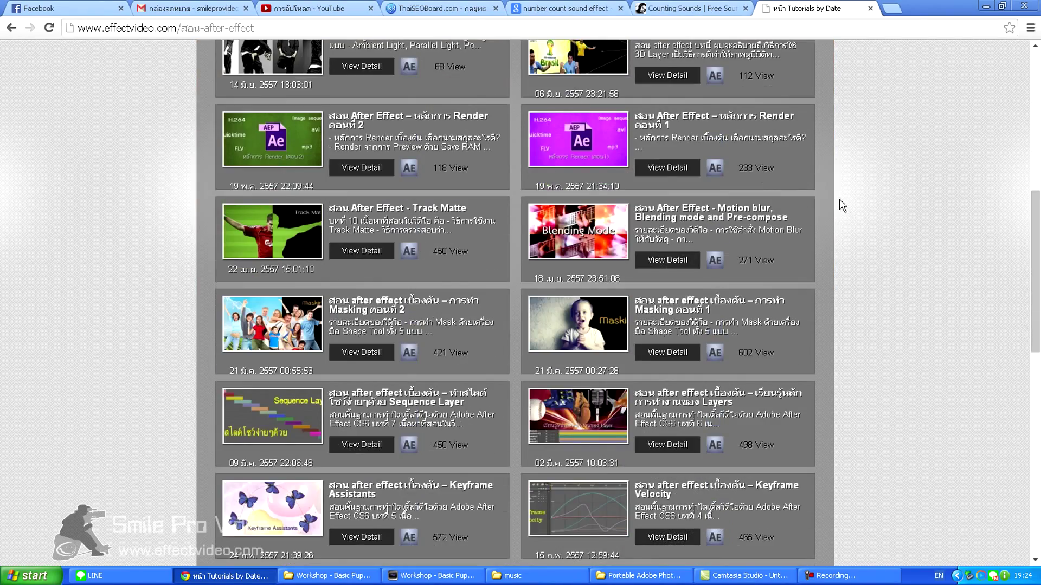
# Open the Basic Animation in 2D part 1 lesson from the After Effects tutorial list and read its contents.
pyautogui.scroll(-5, 839, 205)
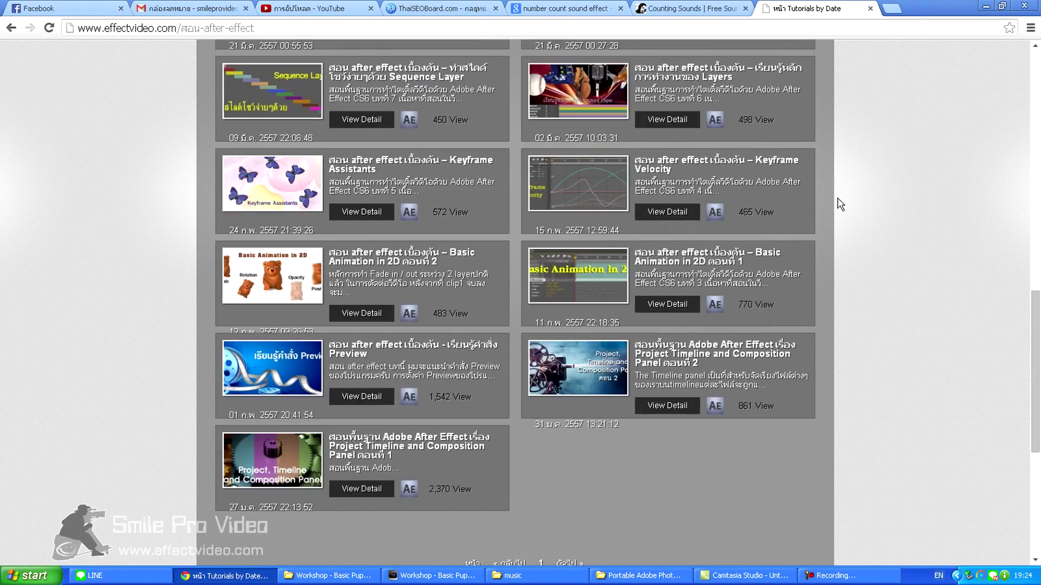
pyautogui.scroll(-1, 627, 293)
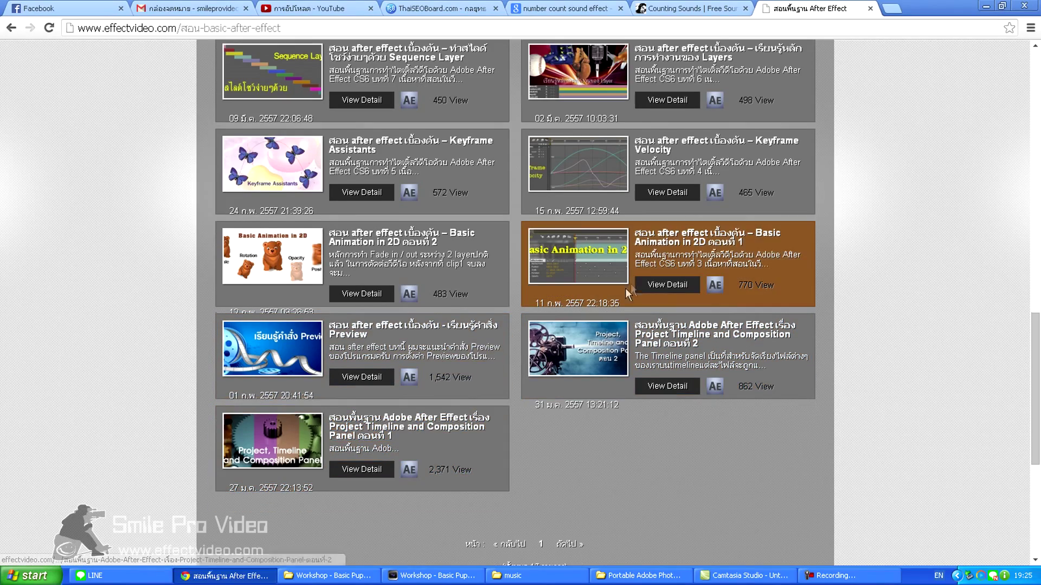
pyautogui.click(664, 241)
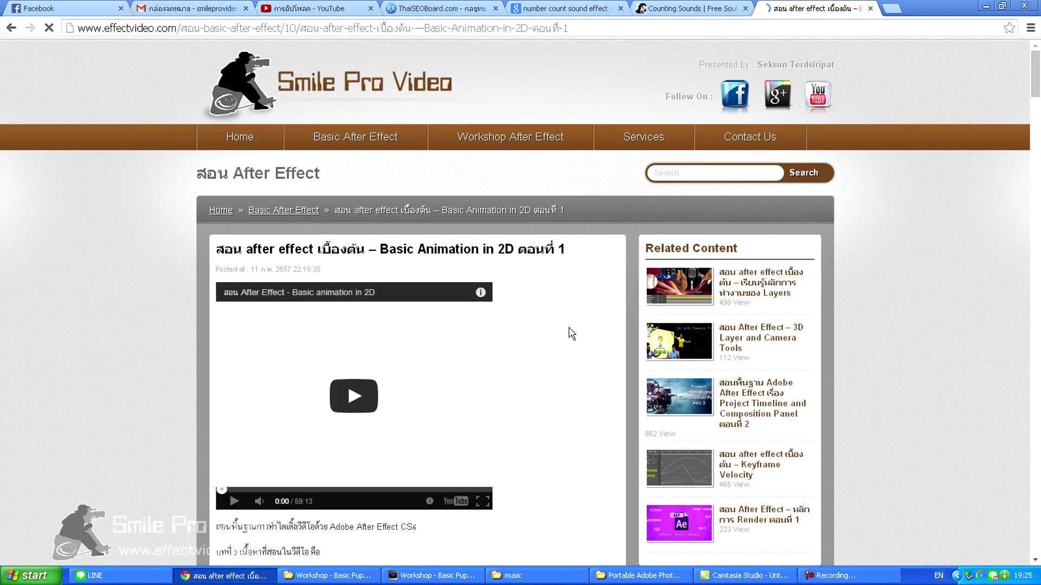
pyautogui.scroll(-3, 570, 332)
pyautogui.scroll(-3, 571, 332)
pyautogui.scroll(-6, 571, 332)
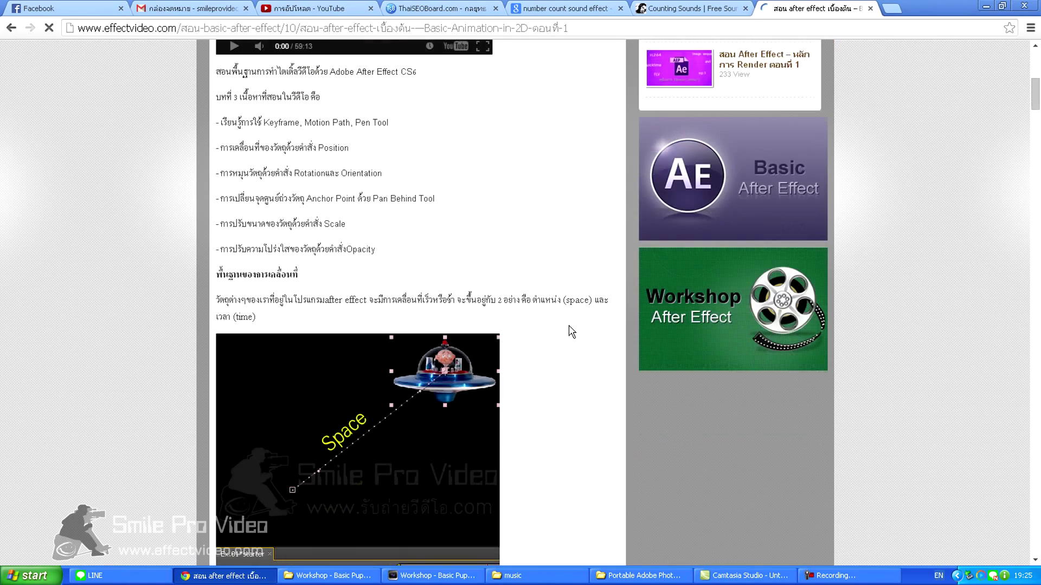
pyautogui.scroll(-6, 571, 332)
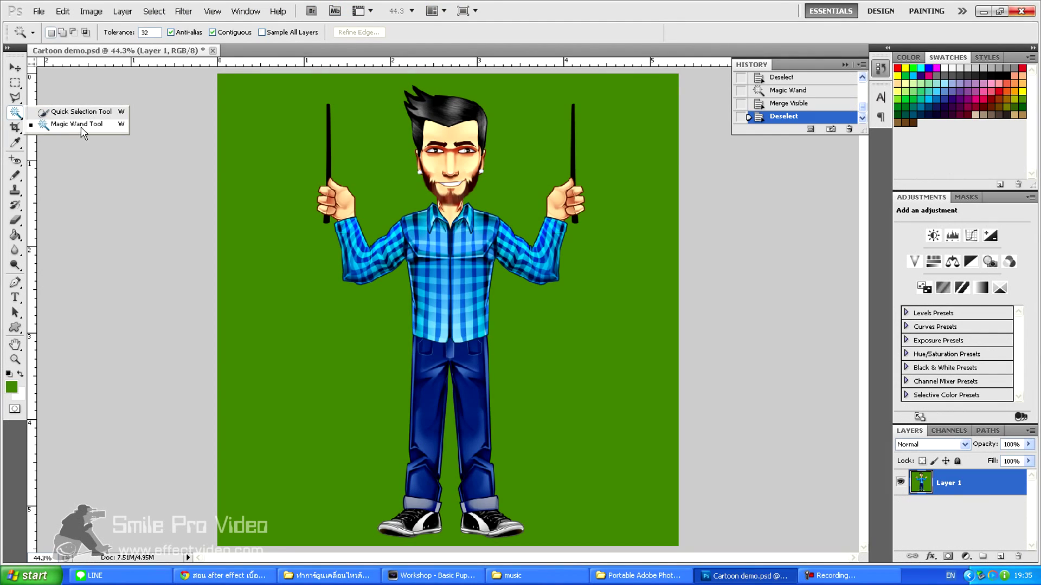
# Select the green background around the cartoon man with the Magic Wand Tool and delete it to transparency.
pyautogui.click(80, 127)
pyautogui.click(309, 296)
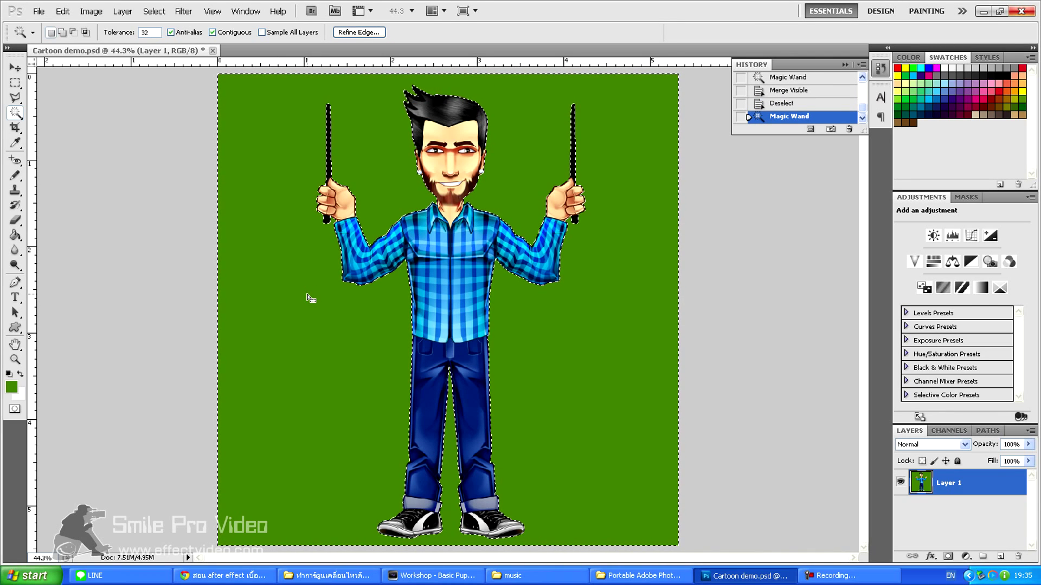
pyautogui.press('Delete')
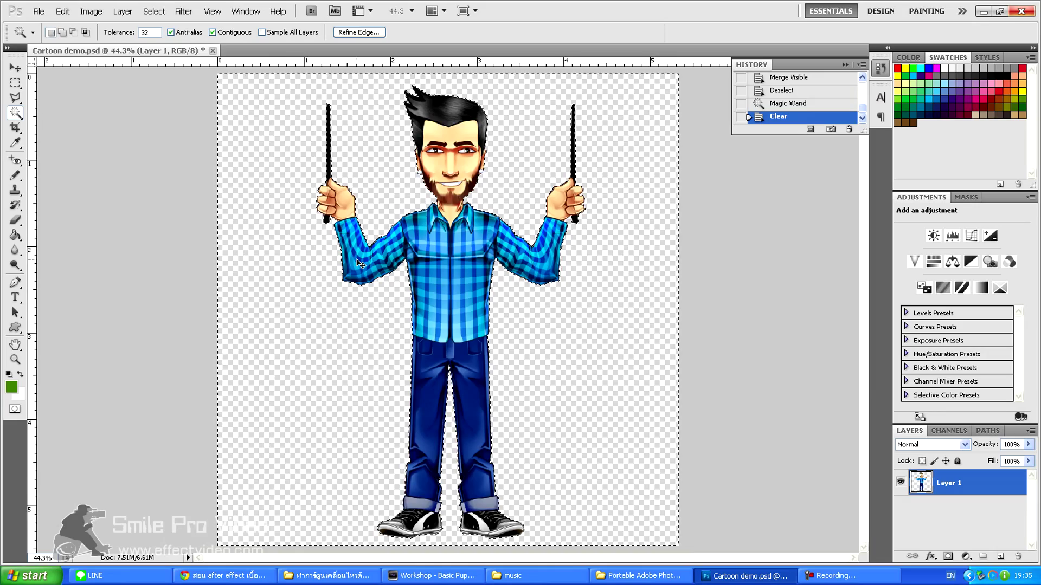
pyautogui.hotkey('ctrl', '+')
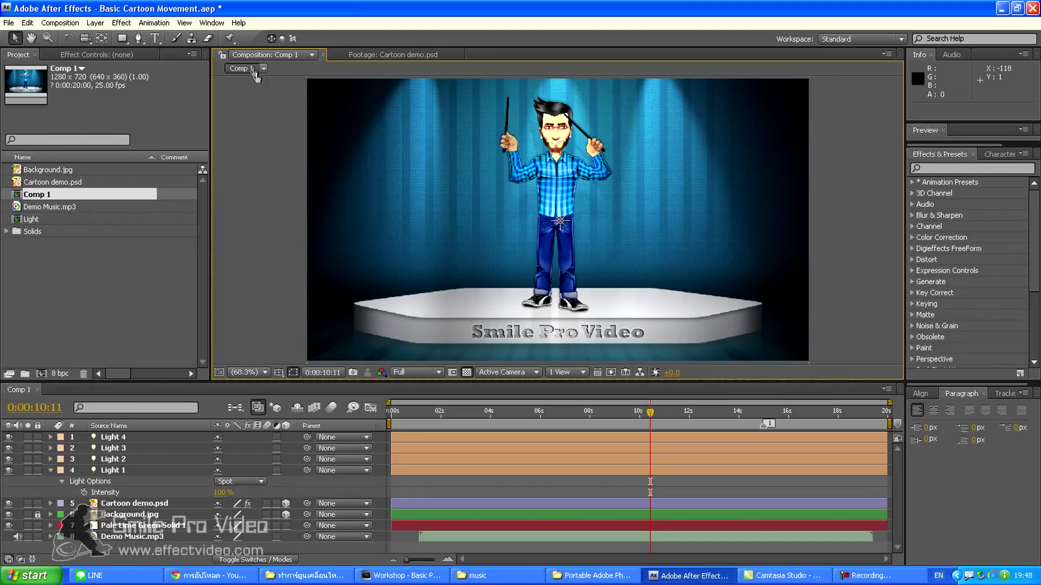
# Examine the Puppet Pin, Puppet Overlap and Puppet Starch tool choices in After Effects.
pyautogui.moveTo(228, 38); pyautogui.dragTo(328, 73)
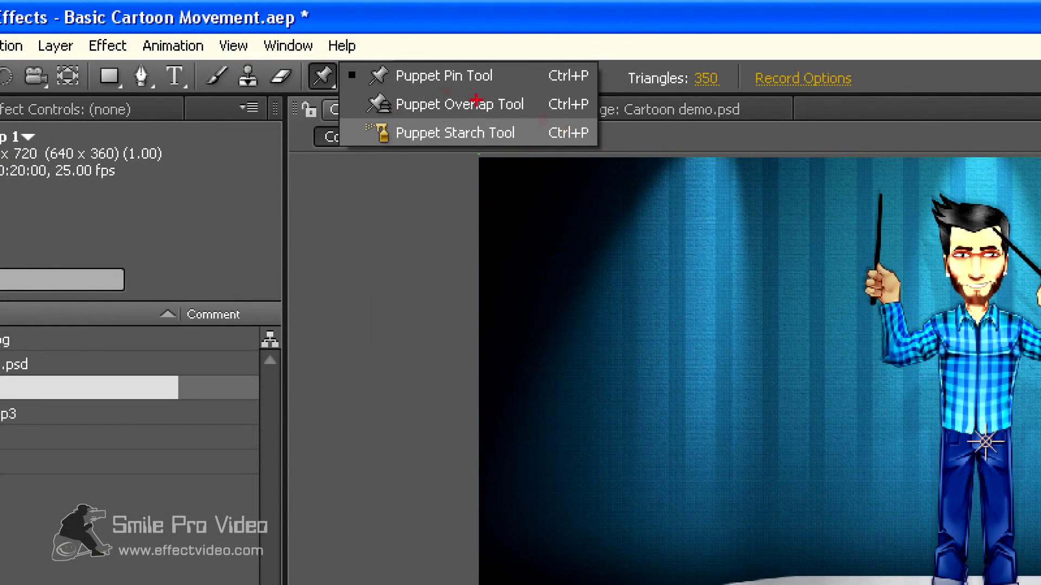
pyautogui.moveTo(404, 91); pyautogui.dragTo(493, 91)
pyautogui.moveTo(397, 117); pyautogui.dragTo(519, 117)
pyautogui.moveTo(393, 143); pyautogui.dragTo(540, 143)
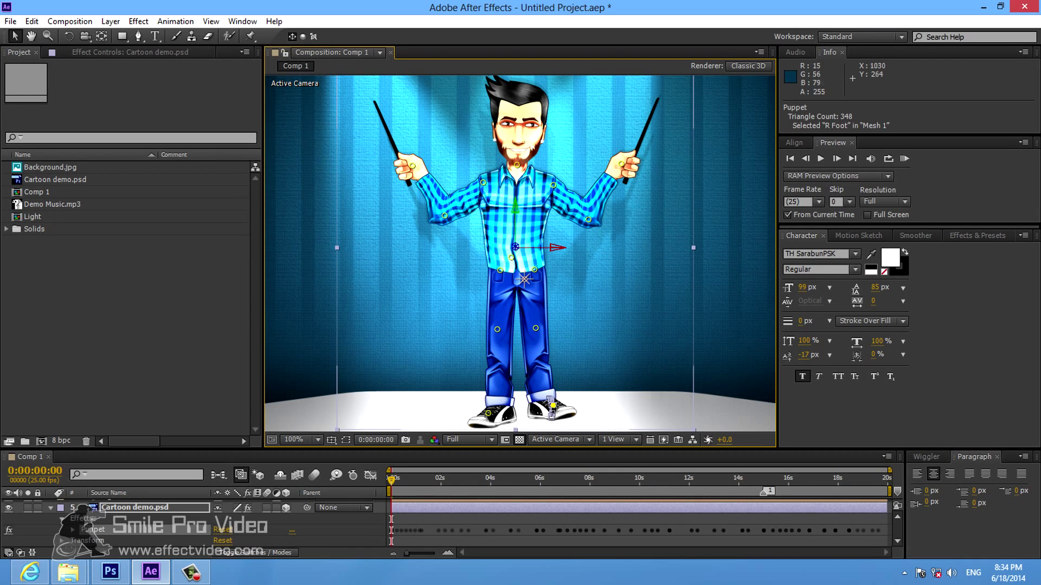
# Switch to Photoshop and examine the transparent background around the character in Cartoon demo.psd.
pyautogui.click(983, 8)
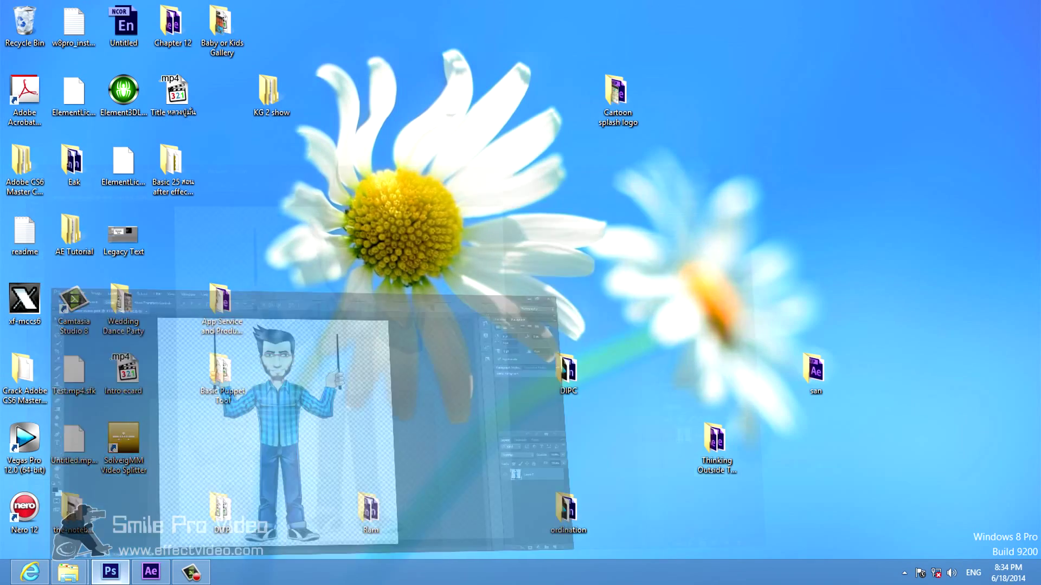
pyautogui.click(111, 572)
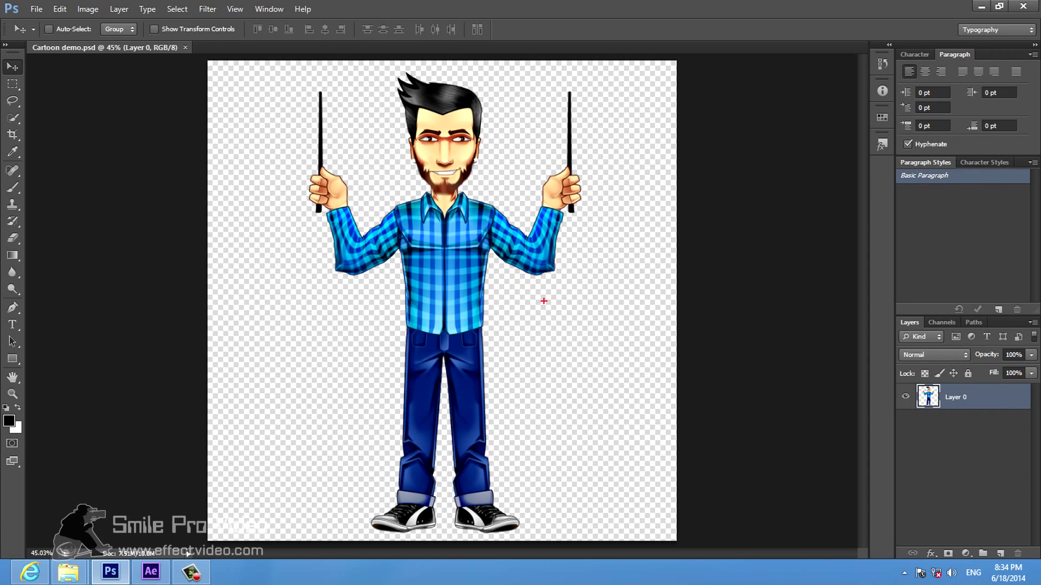
pyautogui.moveTo(499, 291); pyautogui.dragTo(615, 389)
pyautogui.moveTo(517, 387); pyautogui.dragTo(644, 291)
pyautogui.moveTo(533, 401); pyautogui.dragTo(617, 494)
pyautogui.moveTo(521, 492); pyautogui.dragTo(658, 385)
# Try the Clone Stamp Tool on the Cartoon demo.psd document.
pyautogui.rightClick(12, 204)
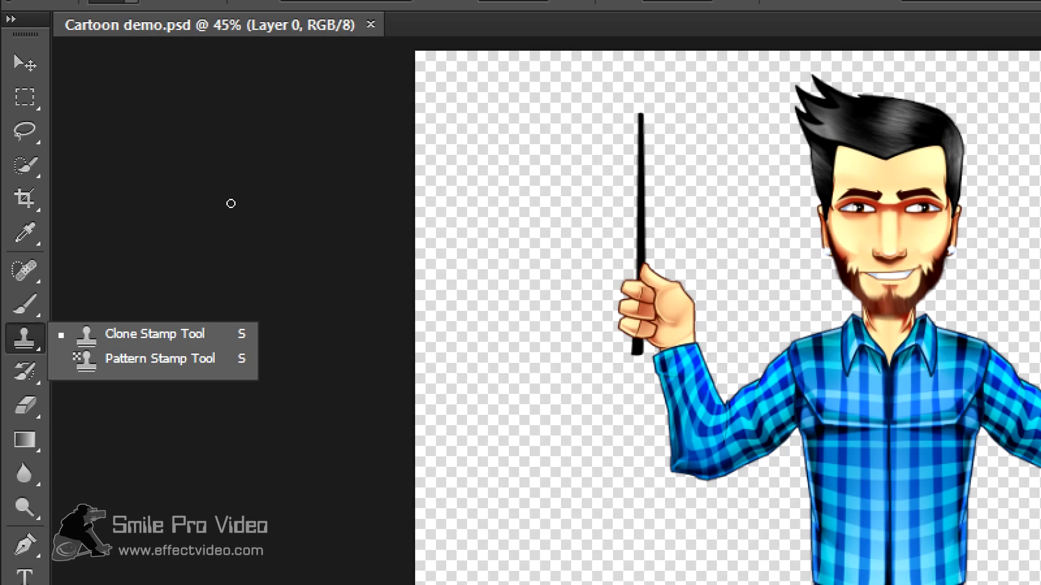
pyautogui.click(231, 204)
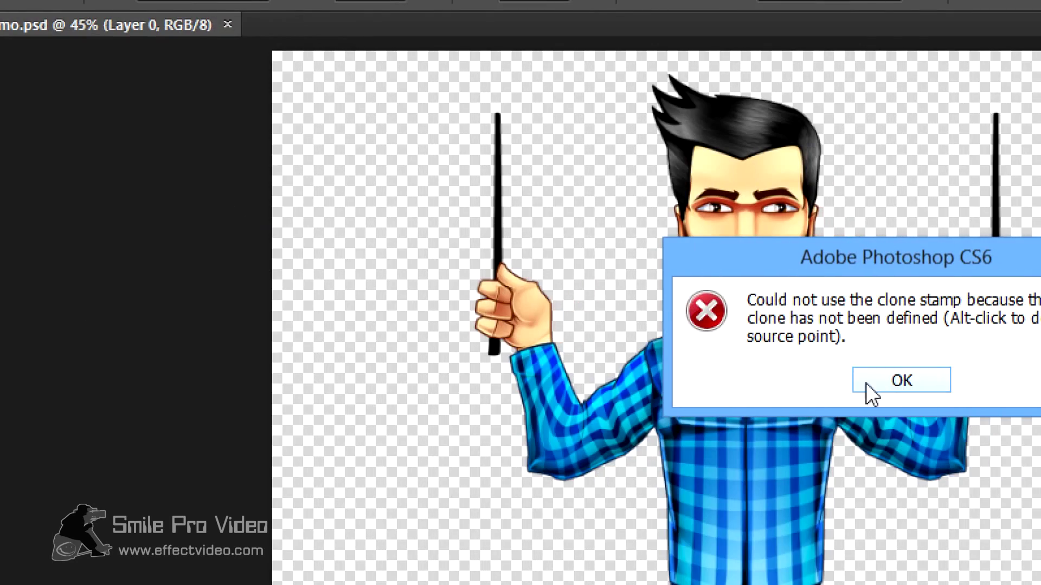
pyautogui.click(868, 382)
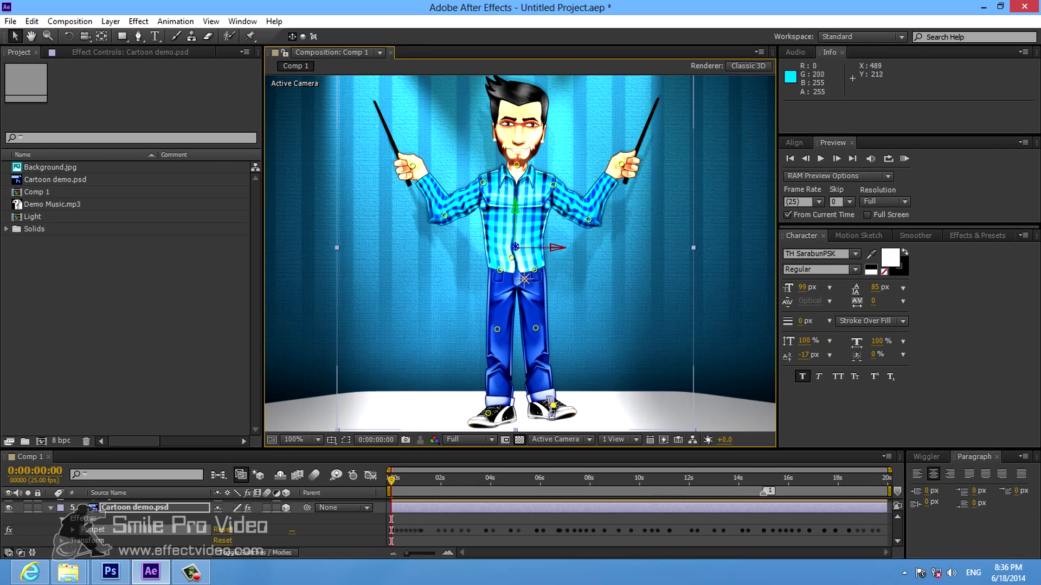
# Nudge the character's L Hand puppet pin slightly upward and move the R Hand pin inward toward the head.
pyautogui.moveTo(412, 165)
pyautogui.mouseDown()
pyautogui.moveTo(406, 147)
pyautogui.moveTo(444, 155)
pyautogui.moveTo(414, 153)
pyautogui.moveTo(412, 162)
pyautogui.mouseUp()
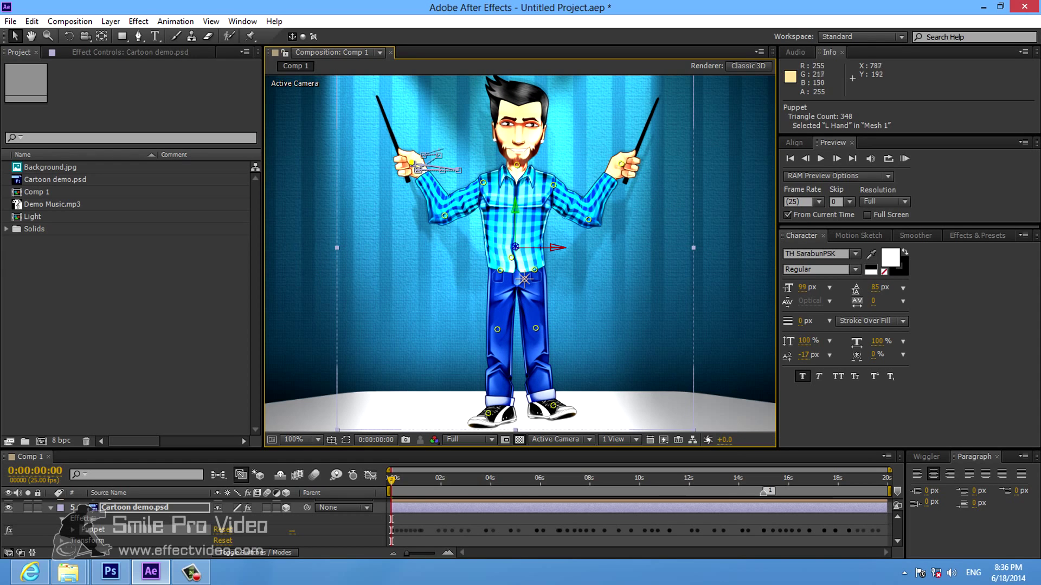
pyautogui.click(621, 162)
pyautogui.moveTo(621, 163); pyautogui.dragTo(601, 162)
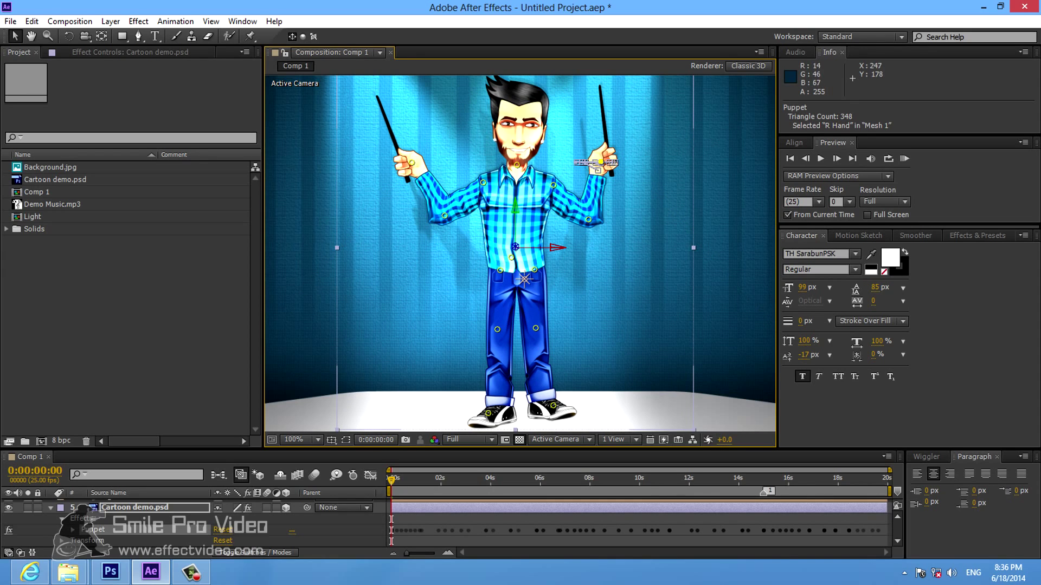
# Start a new, empty After Effects project without keeping the changes to the current one.
pyautogui.click(11, 21)
pyautogui.moveTo(22, 34)
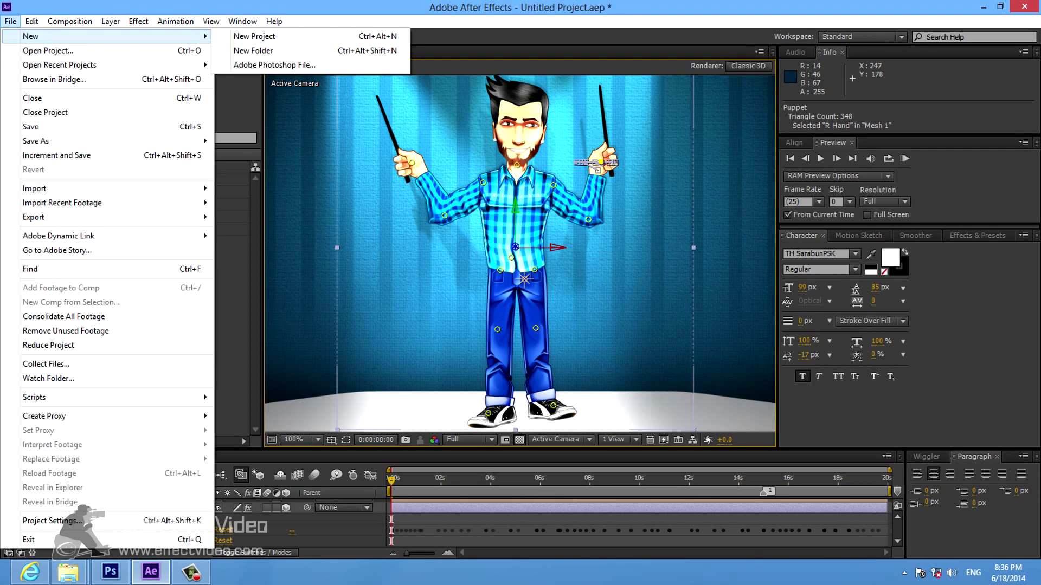
pyautogui.click(254, 36)
pyautogui.click(544, 302)
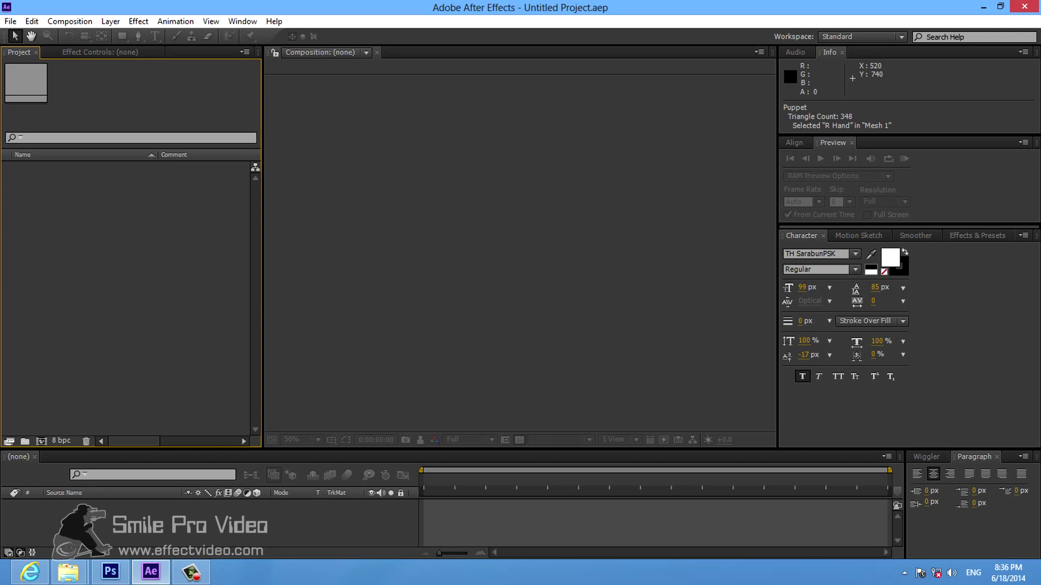
# Choose Cartoon demo.psd from the Basic Puppet Tool folder on the Desktop as the file to import.
pyautogui.moveTo(68, 572)
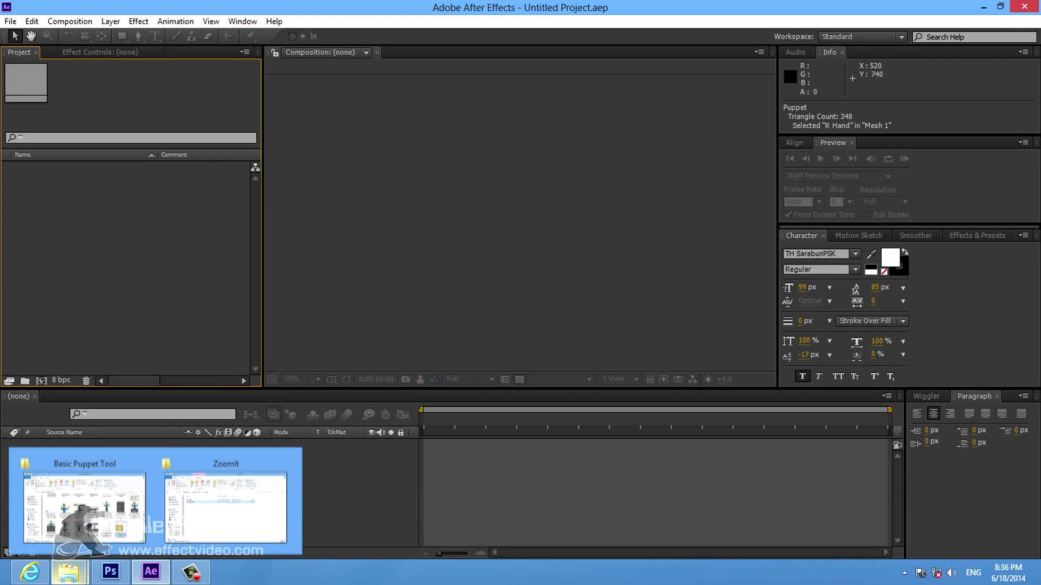
pyautogui.hotkey('ctrl', 'i')
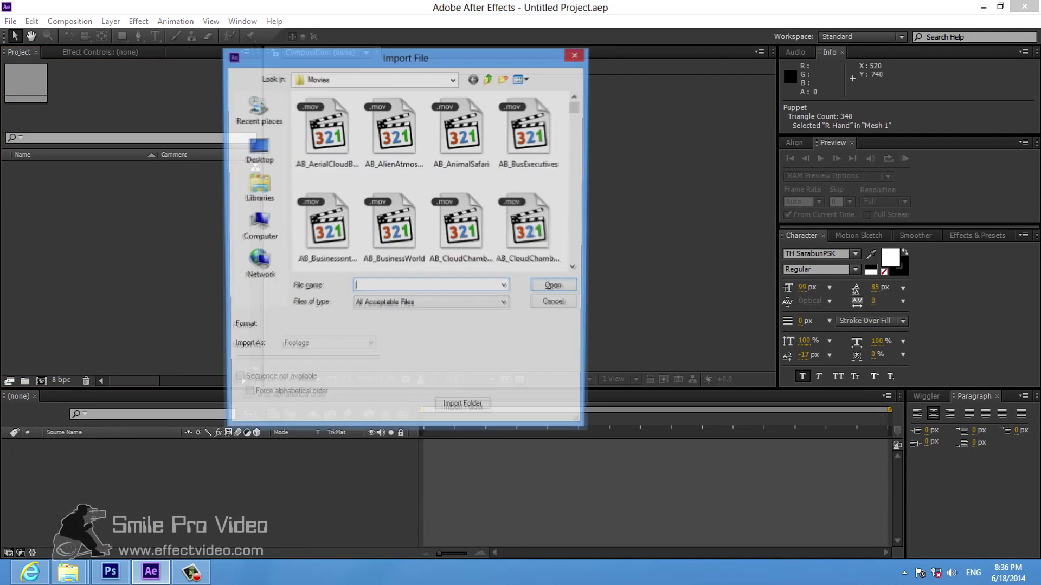
pyautogui.click(257, 149)
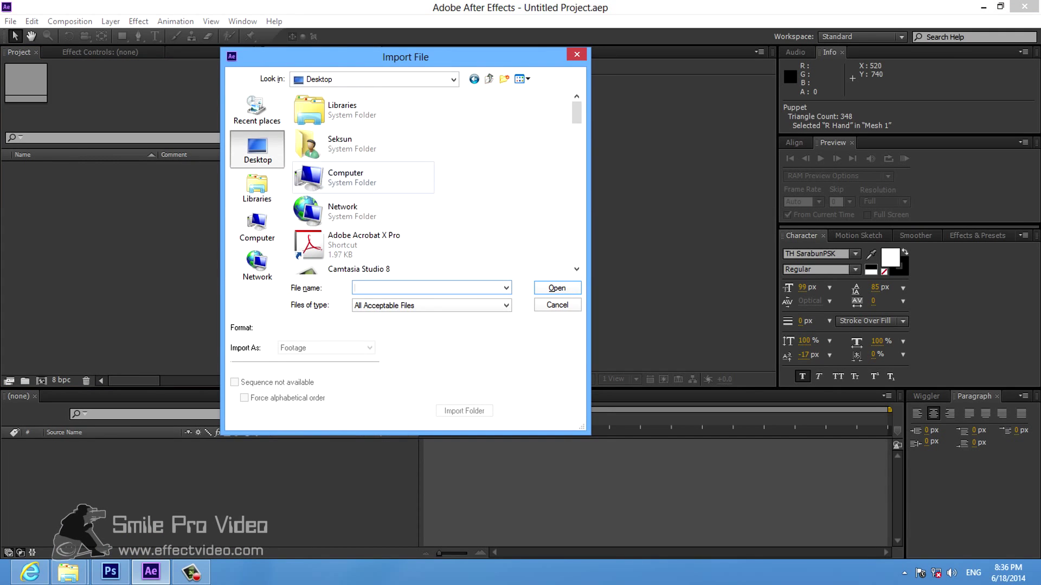
pyautogui.moveTo(576, 113); pyautogui.dragTo(576, 161)
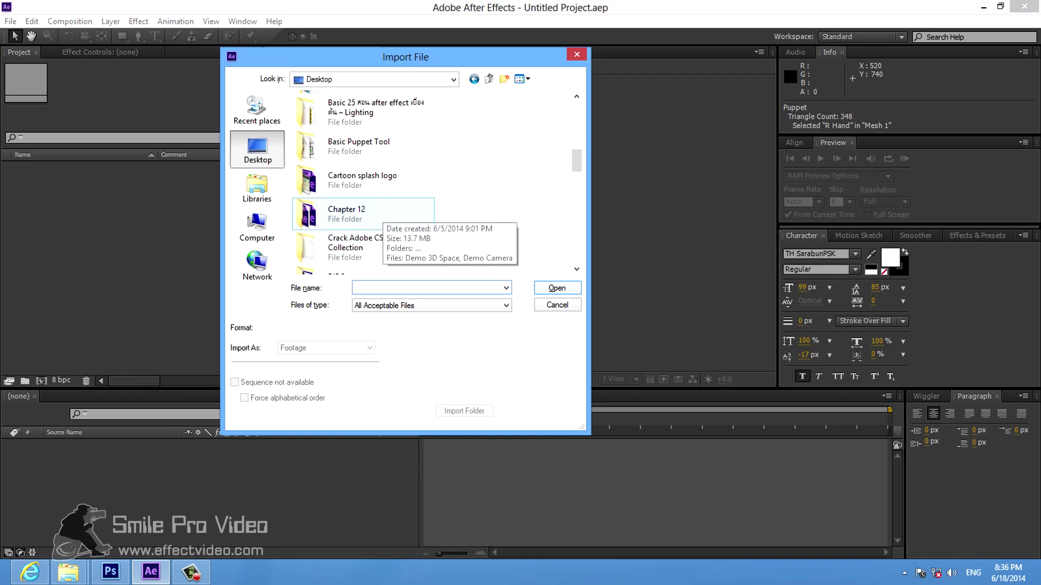
pyautogui.doubleClick(358, 145)
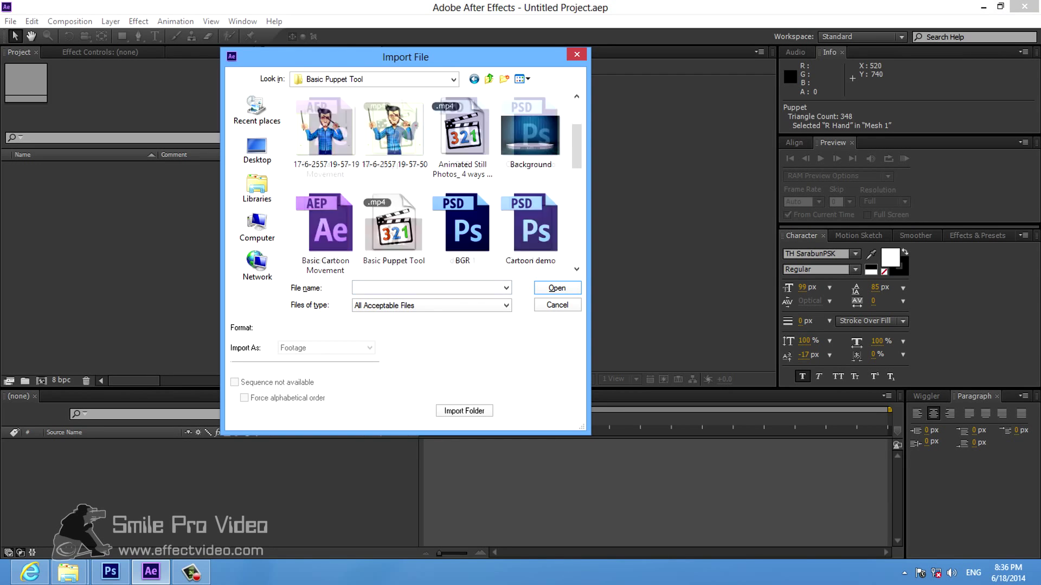
pyautogui.scroll(10, 530, 217)
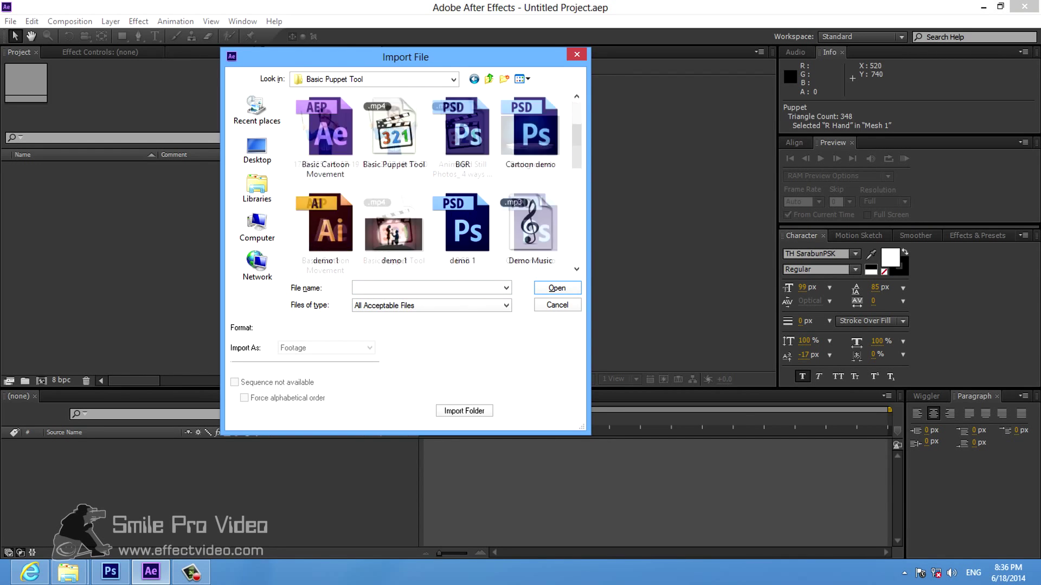
pyautogui.scroll(-2, 530, 228)
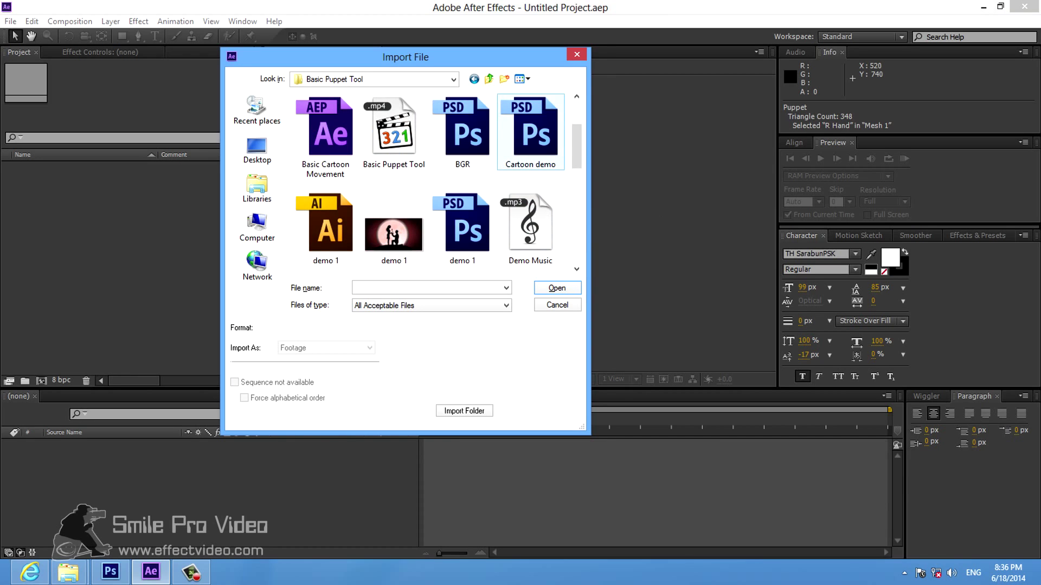
pyautogui.click(530, 133)
pyautogui.click(558, 288)
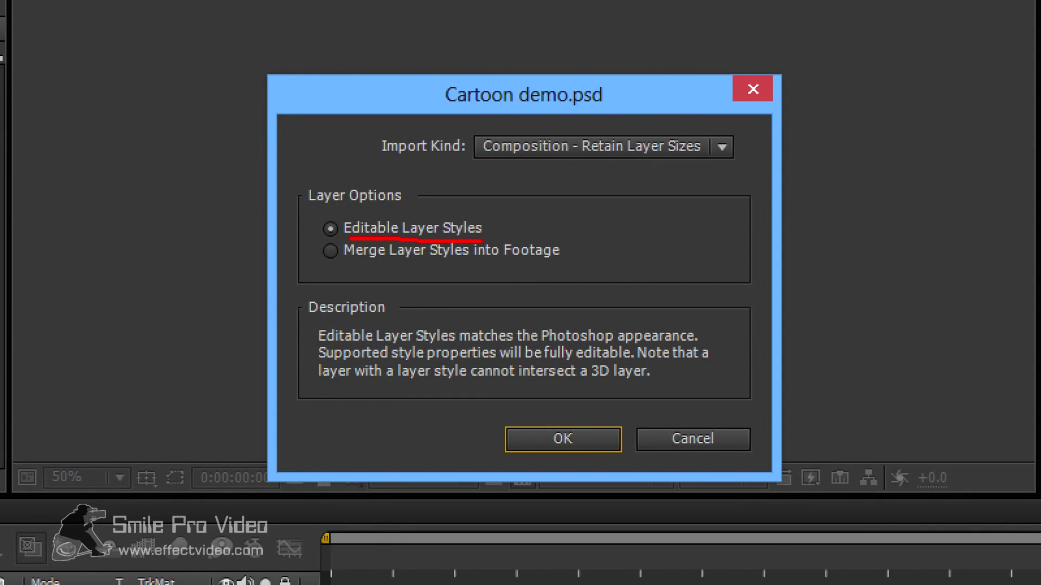
# Import Cartoon demo.psd as Composition - Retain Layer Sizes with Editable Layer Styles.
pyautogui.moveTo(578, 194)
pyautogui.mouseDown()
pyautogui.moveTo(577, 241)
pyautogui.moveTo(598, 180)
pyautogui.moveTo(591, 214)
pyautogui.mouseUp()
pyautogui.moveTo(641, 190)
pyautogui.mouseDown()
pyautogui.moveTo(635, 227)
pyautogui.moveTo(612, 243)
pyautogui.mouseUp()
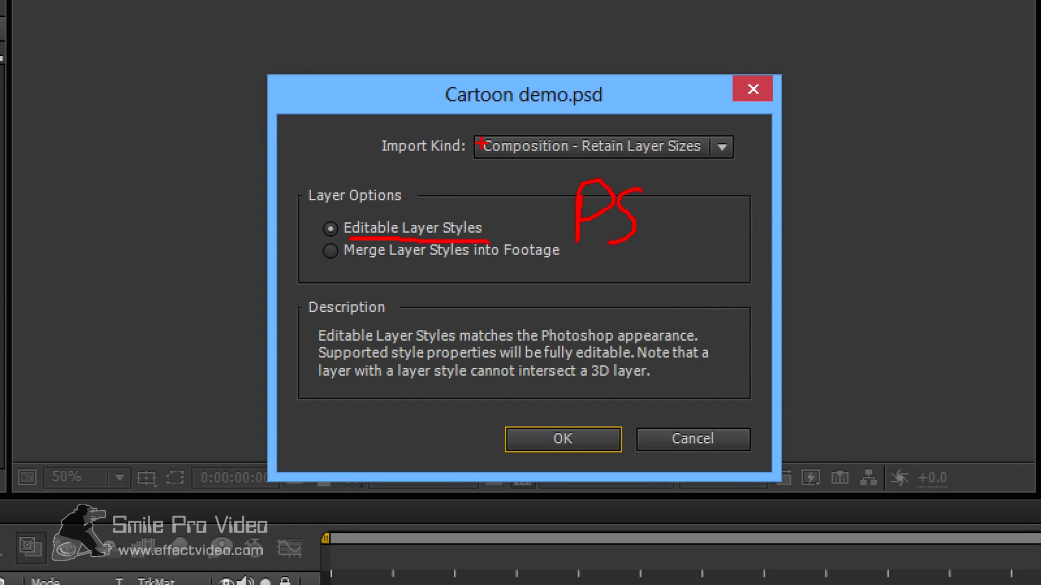
pyautogui.moveTo(487, 238)
pyautogui.mouseDown()
pyautogui.moveTo(502, 238)
pyautogui.moveTo(534, 179)
pyautogui.mouseUp()
pyautogui.moveTo(526, 218); pyautogui.dragTo(582, 165)
pyautogui.moveTo(537, 232); pyautogui.dragTo(635, 205)
pyautogui.moveTo(355, 267)
pyautogui.mouseDown()
pyautogui.moveTo(550, 268)
pyautogui.moveTo(489, 291)
pyautogui.moveTo(563, 317)
pyautogui.moveTo(610, 305)
pyautogui.moveTo(741, 308)
pyautogui.mouseUp()
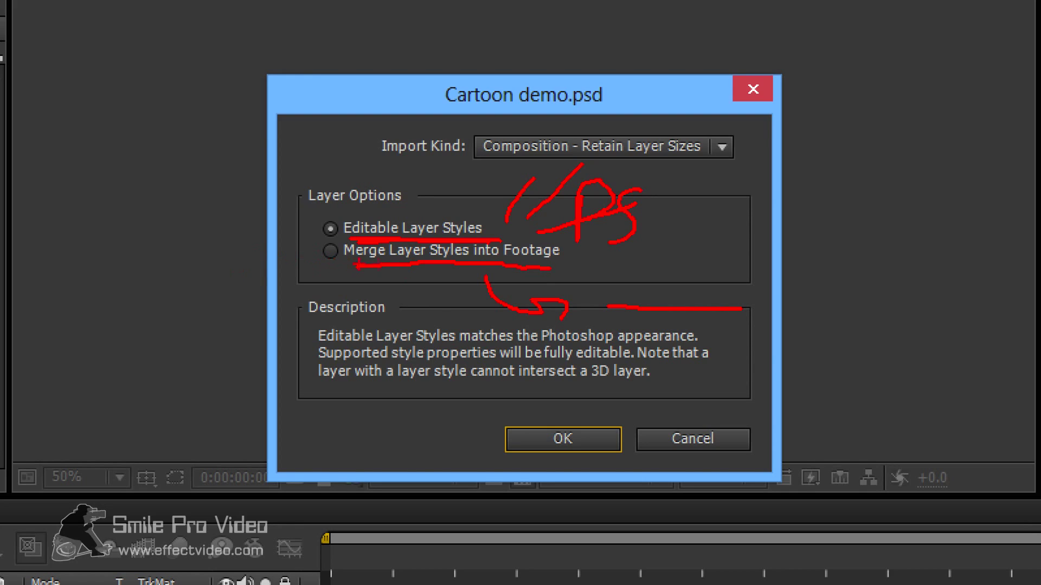
pyautogui.moveTo(363, 266); pyautogui.dragTo(544, 274)
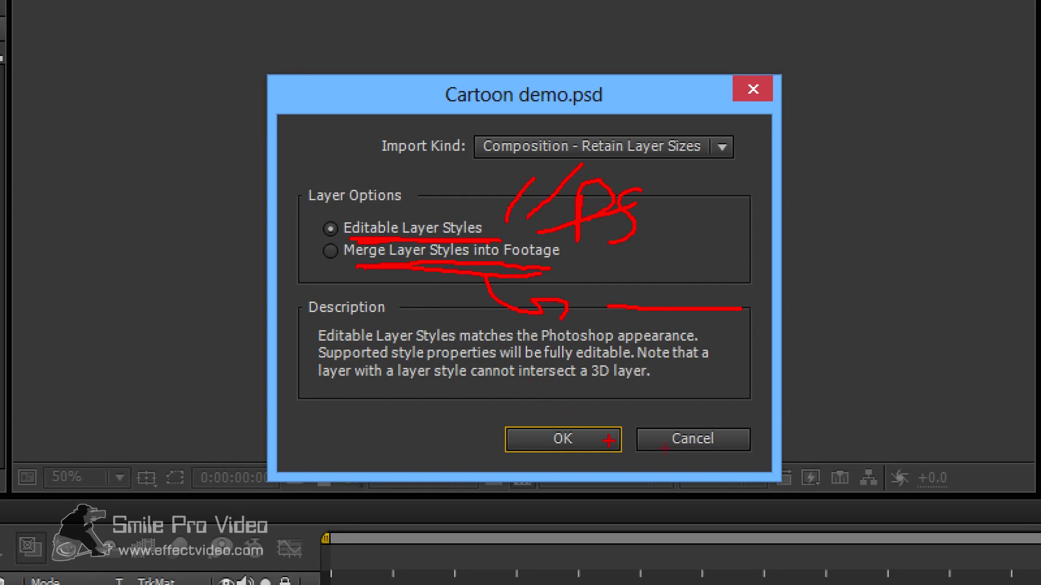
pyautogui.click(609, 440)
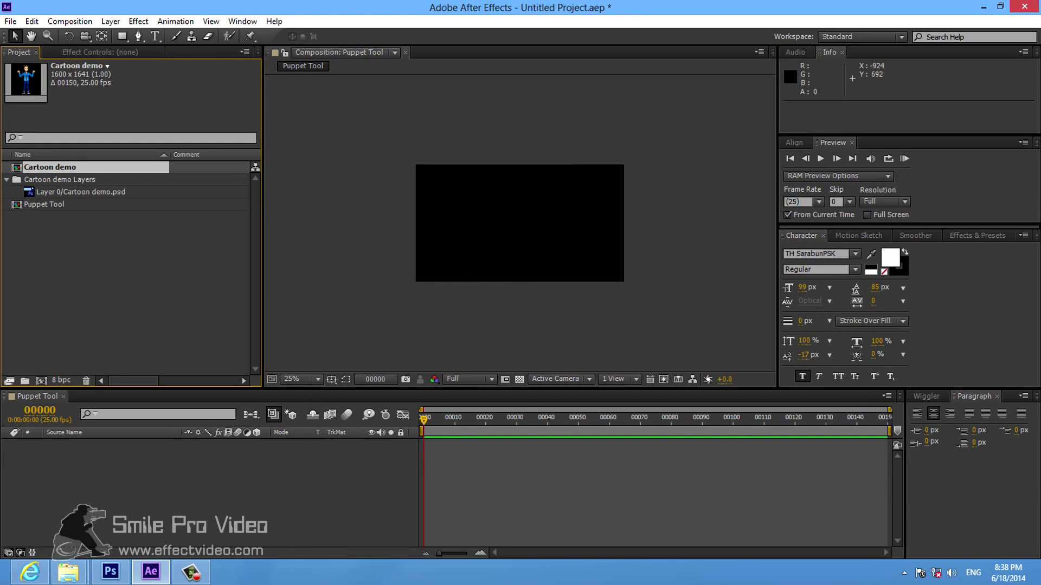
# Add Layer 0/Cartoon demo.psd from the Cartoon demo Layers folder to the Puppet Tool composition.
pyautogui.moveTo(81, 192); pyautogui.dragTo(137, 467)
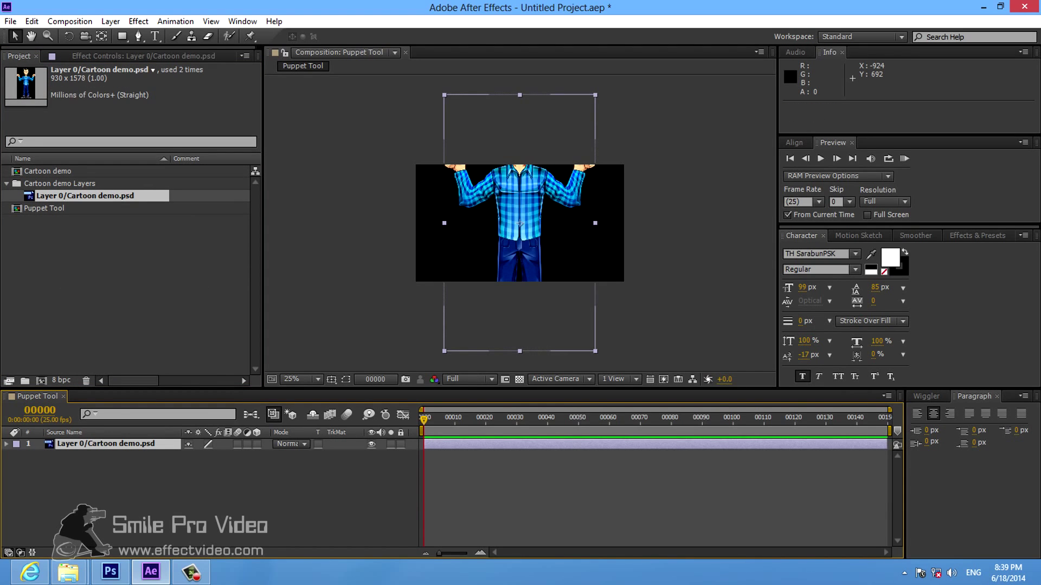
pyautogui.click(311, 380)
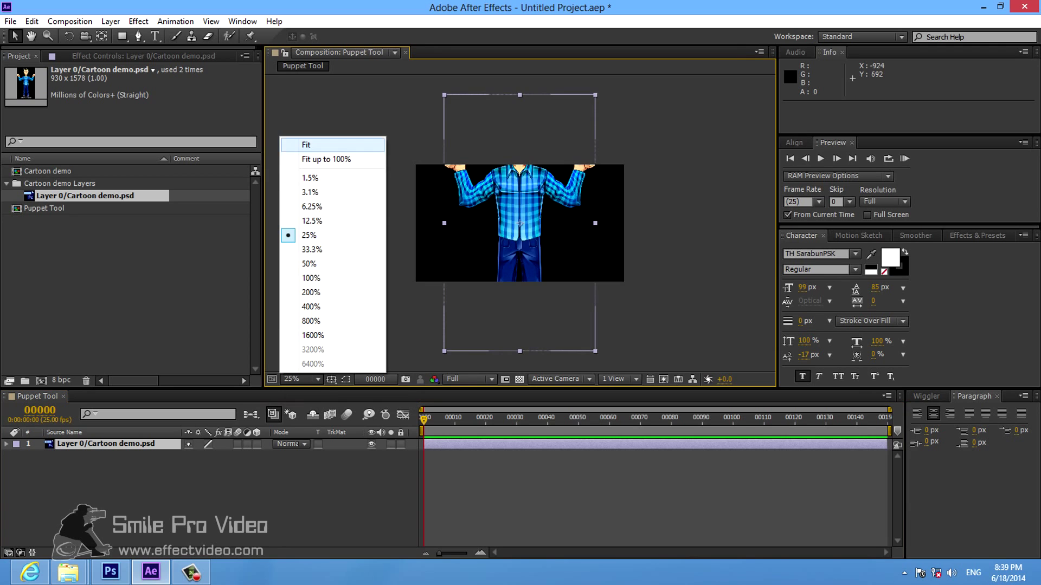
pyautogui.click(309, 144)
pyautogui.press(',')
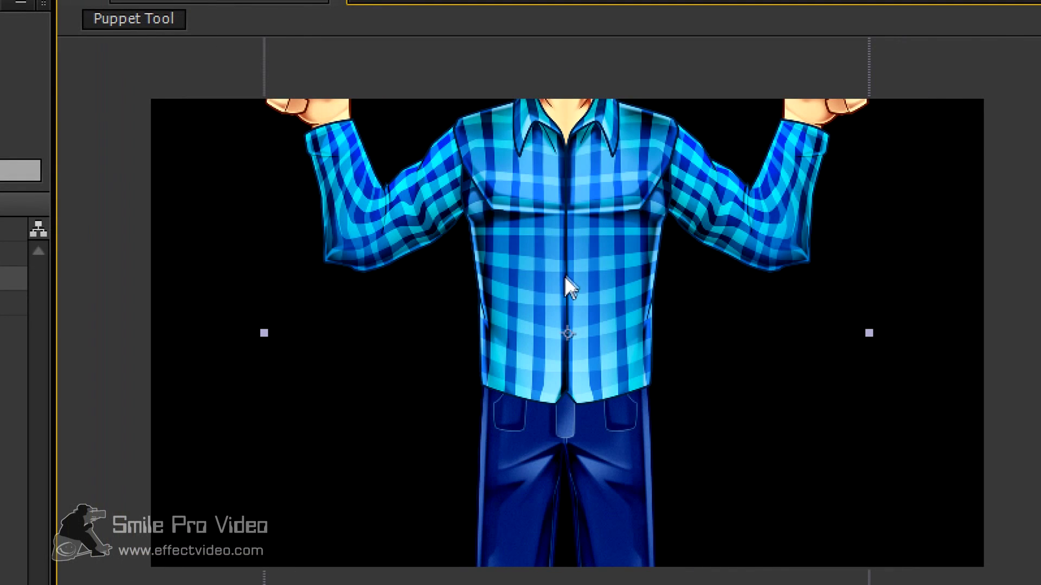
pyautogui.press(',')
pyautogui.press(',')
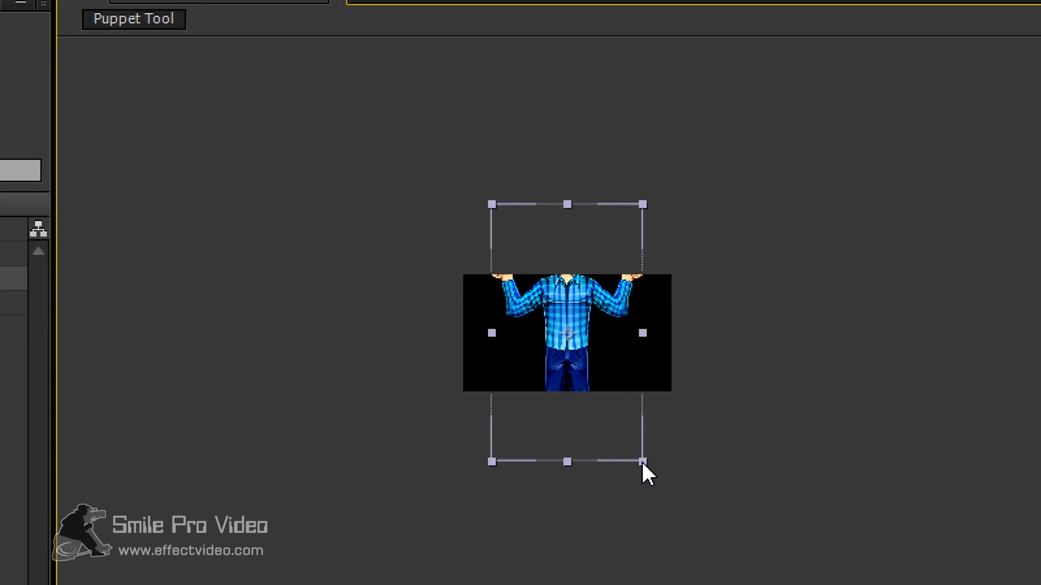
# Scale the cartoon character down proportionally until the whole figure fits inside the composition frame.
pyautogui.moveTo(642, 460); pyautogui.dragTo(591, 399)
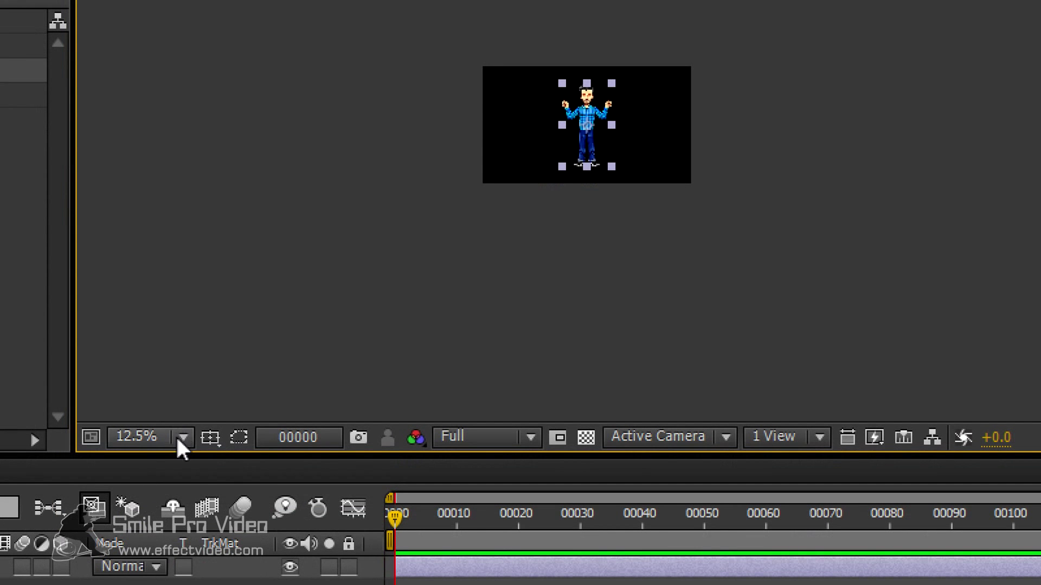
pyautogui.click(181, 438)
pyautogui.click(242, 76)
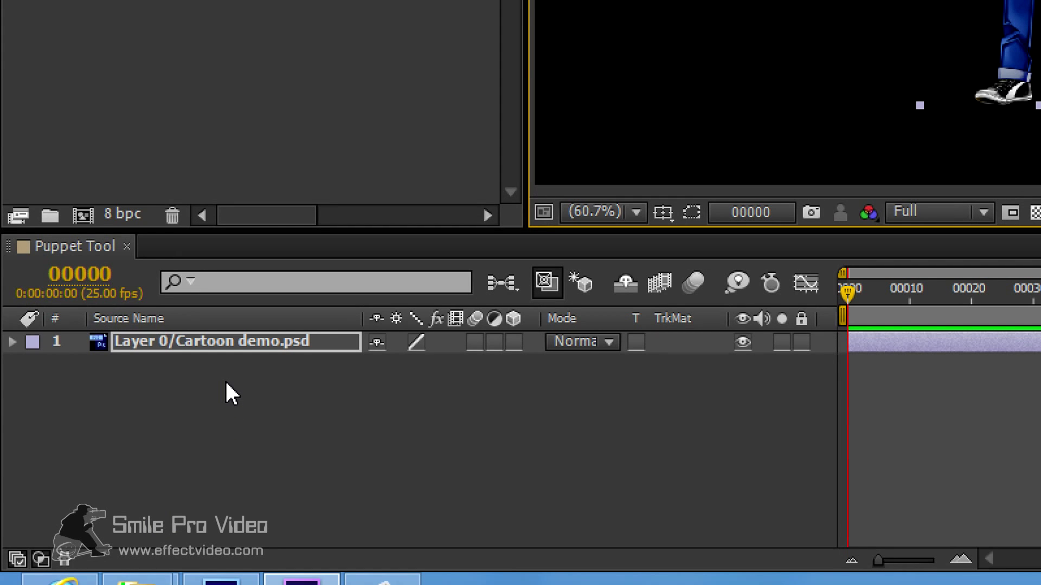
# Create a 1280 x 720 px solid in pale yellow FBFDE0 as a background.
pyautogui.hotkey('ctrl', 'y')
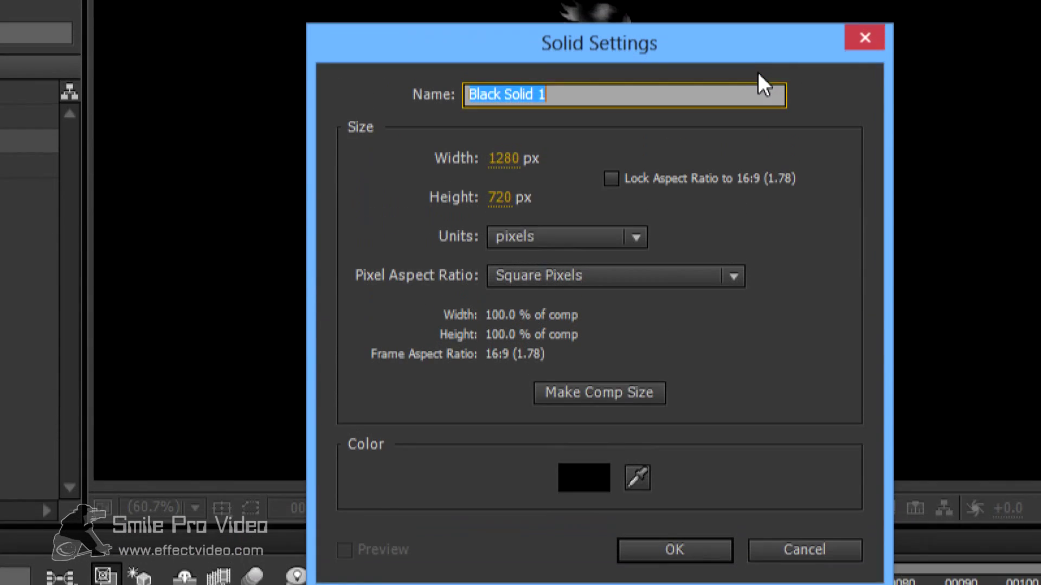
pyautogui.click(580, 481)
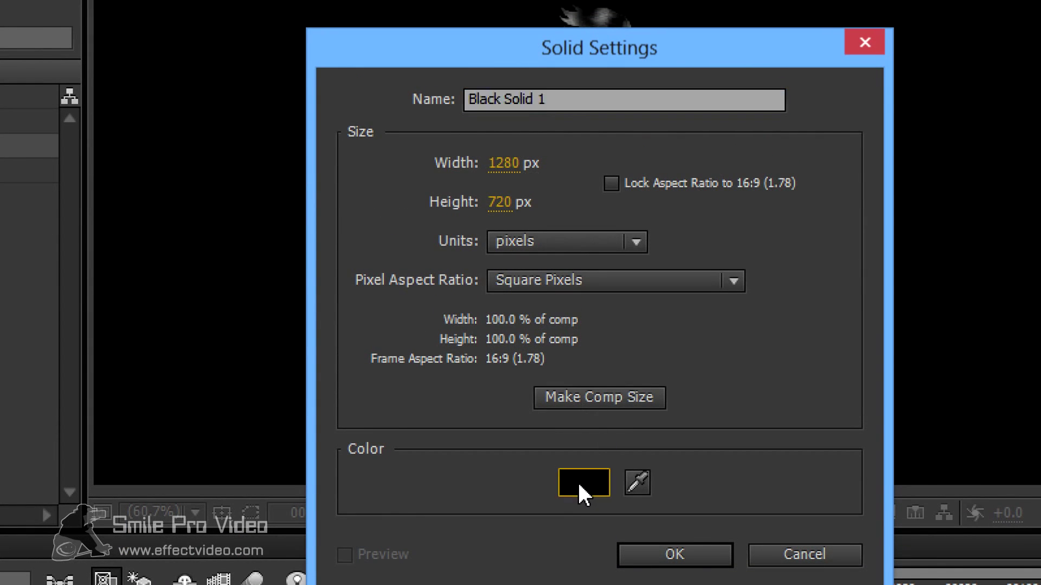
pyautogui.click(162, 270)
pyautogui.click(170, 361)
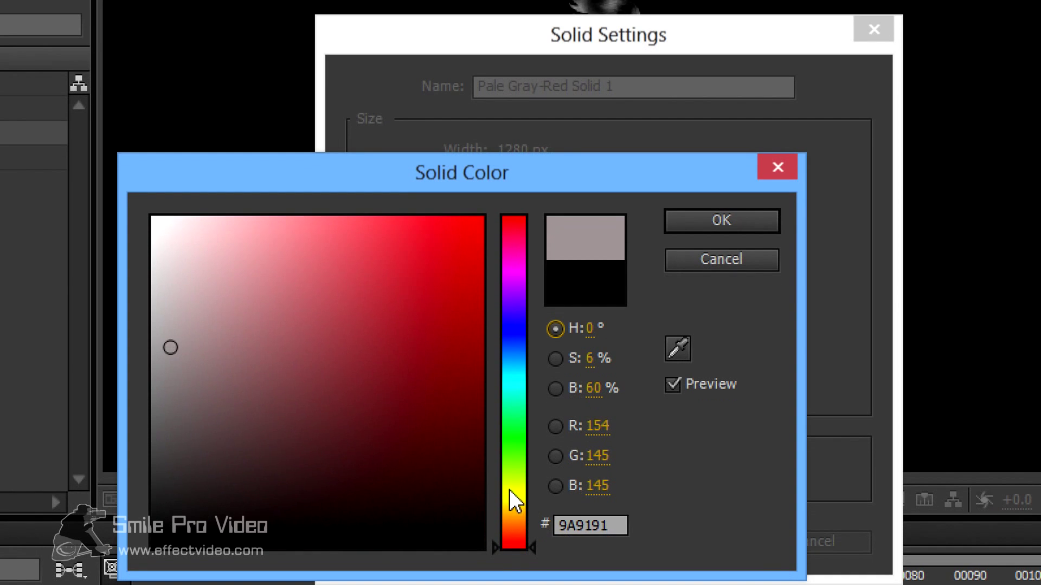
pyautogui.click(512, 490)
pyautogui.click(190, 219)
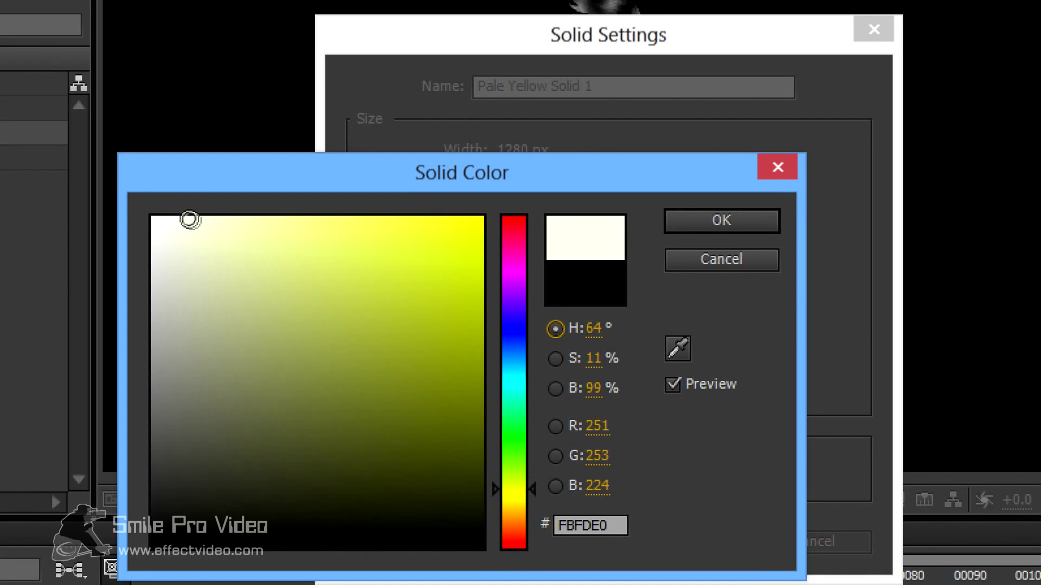
pyautogui.click(742, 217)
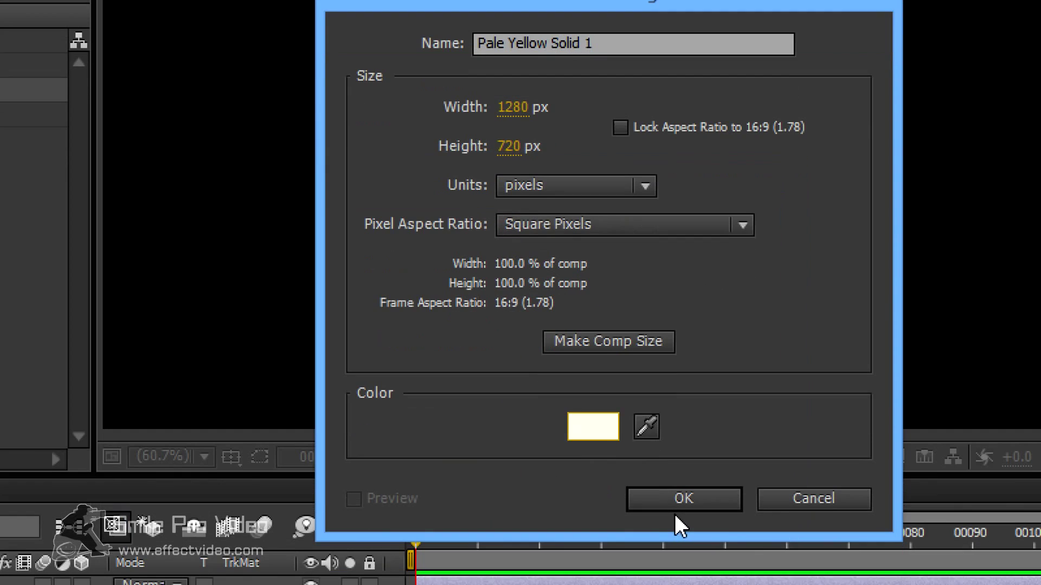
pyautogui.click(699, 542)
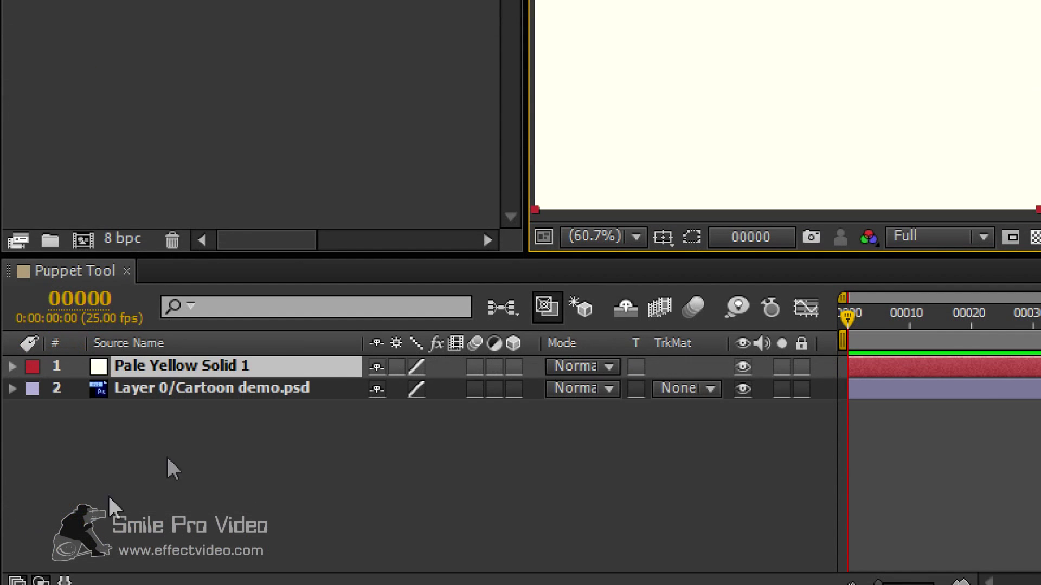
# Move the pale yellow solid beneath the cartoon layer and enlarge the character slightly so it nearly fills the frame's height.
pyautogui.moveTo(203, 575); pyautogui.dragTo(199, 584)
pyautogui.moveTo(199, 401); pyautogui.dragTo(200, 404)
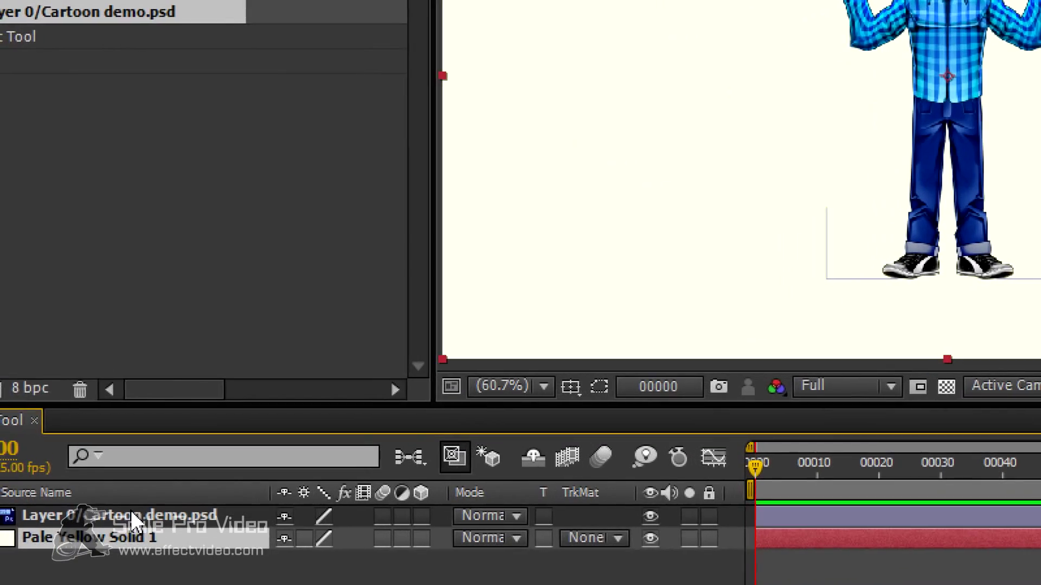
pyautogui.click(132, 512)
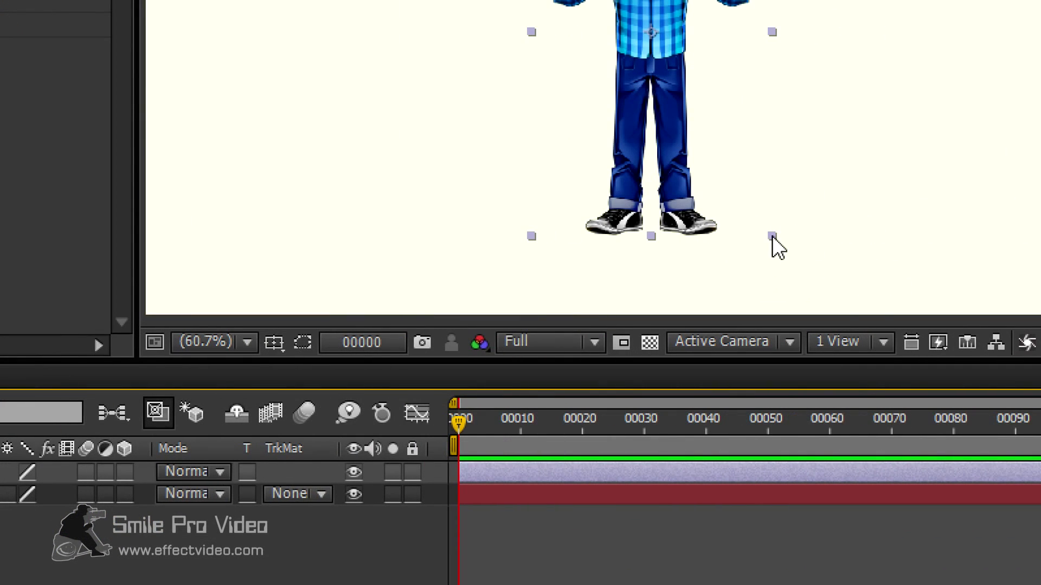
pyautogui.moveTo(772, 236); pyautogui.dragTo(801, 268)
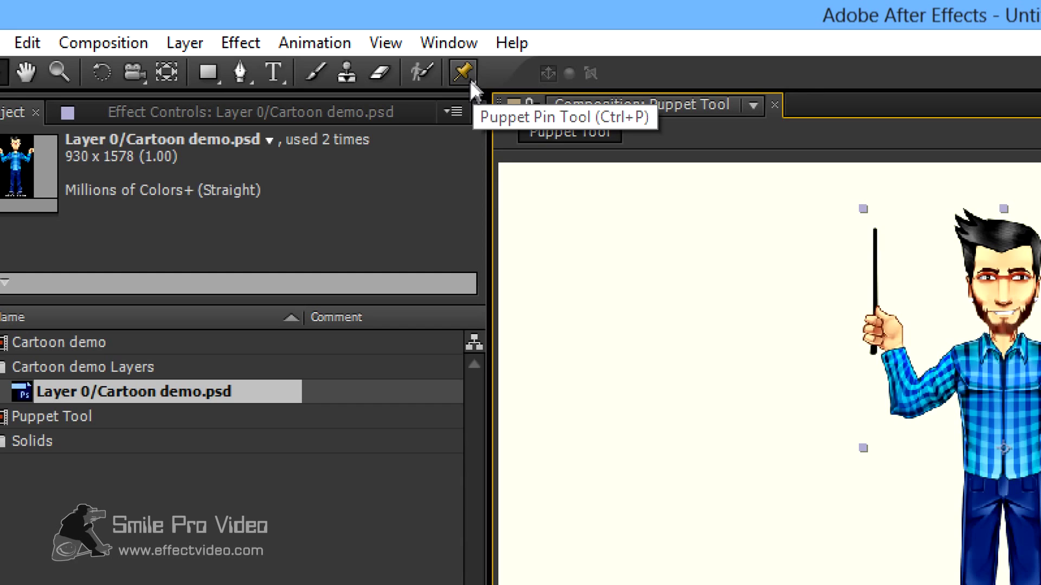
# With the Puppet Pin Tool, place pins on the character's neck, waist, both shoulders, both elbows and both hands.
pyautogui.click(468, 80)
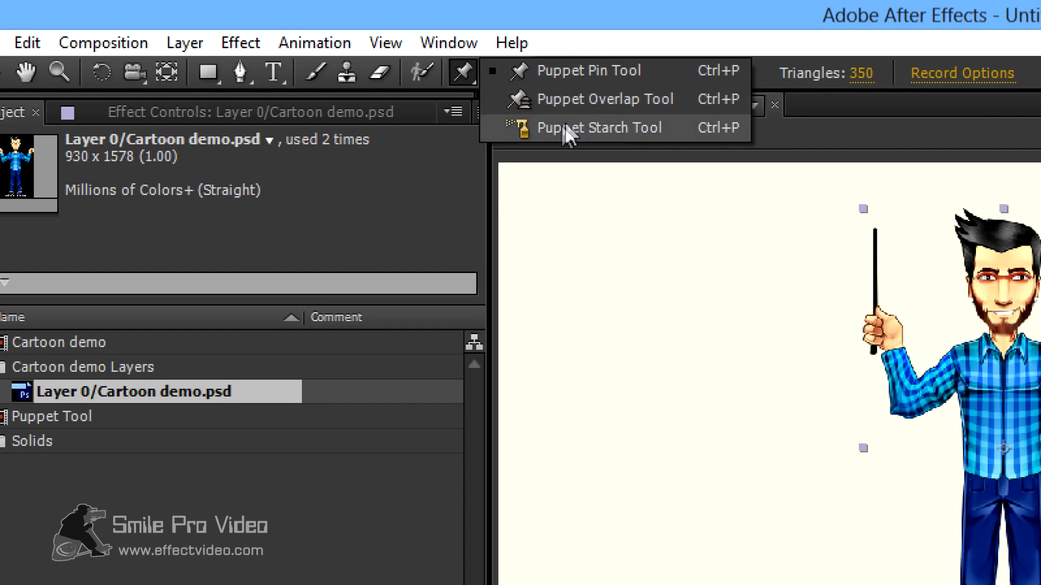
pyautogui.click(584, 68)
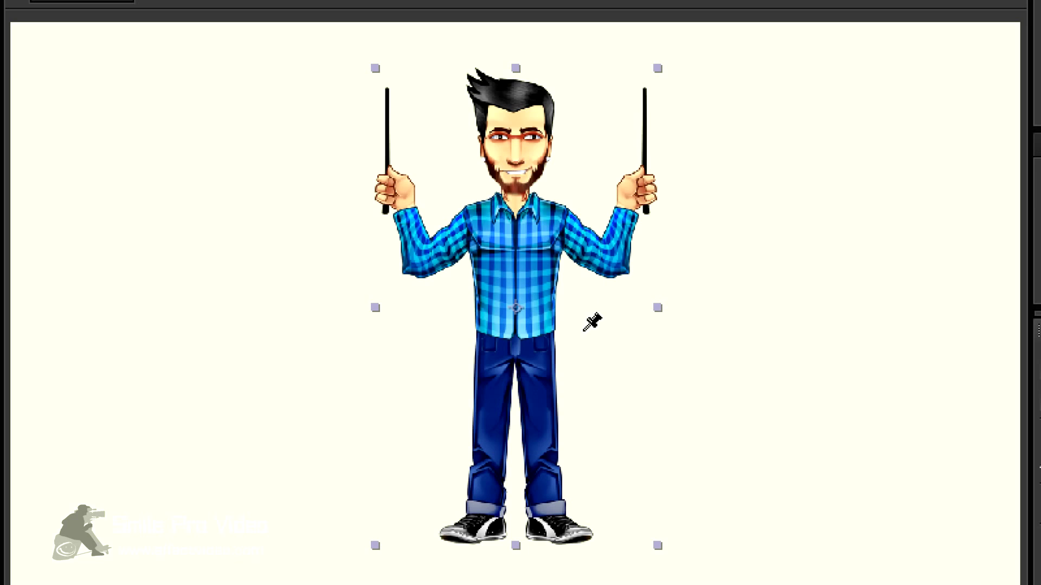
pyautogui.click(515, 196)
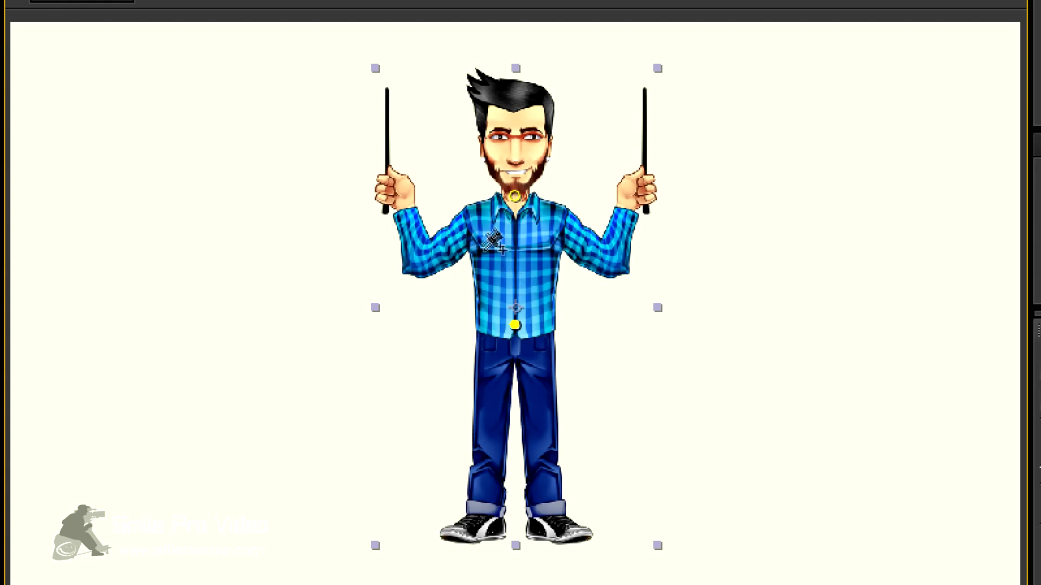
pyautogui.click(467, 220)
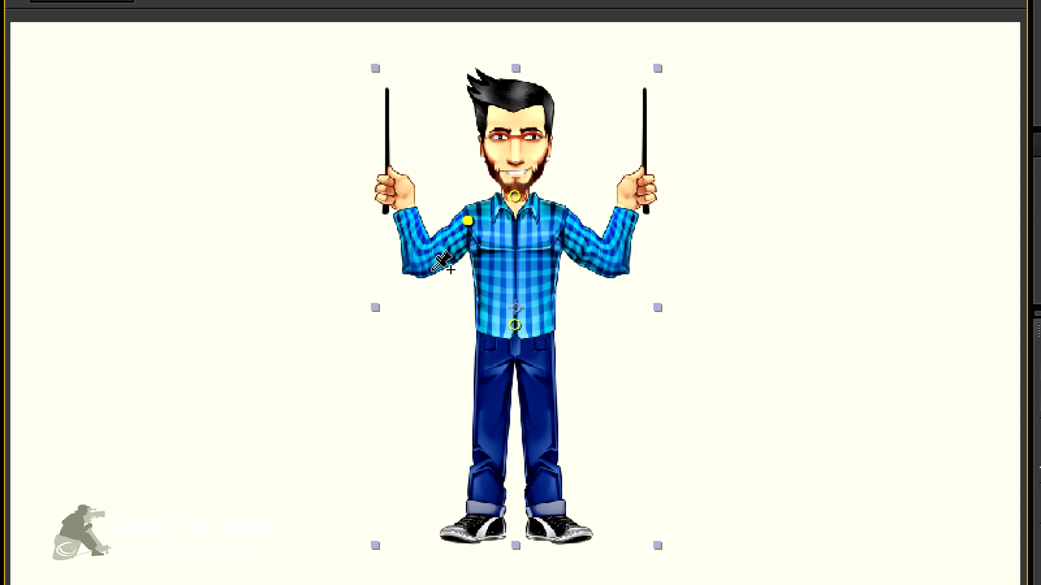
pyautogui.click(422, 268)
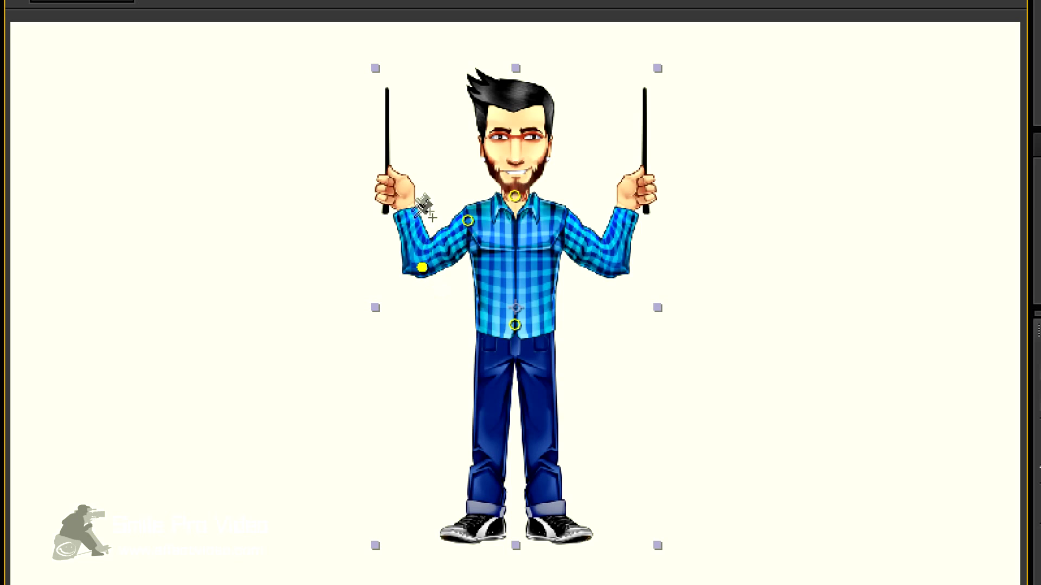
pyautogui.click(394, 191)
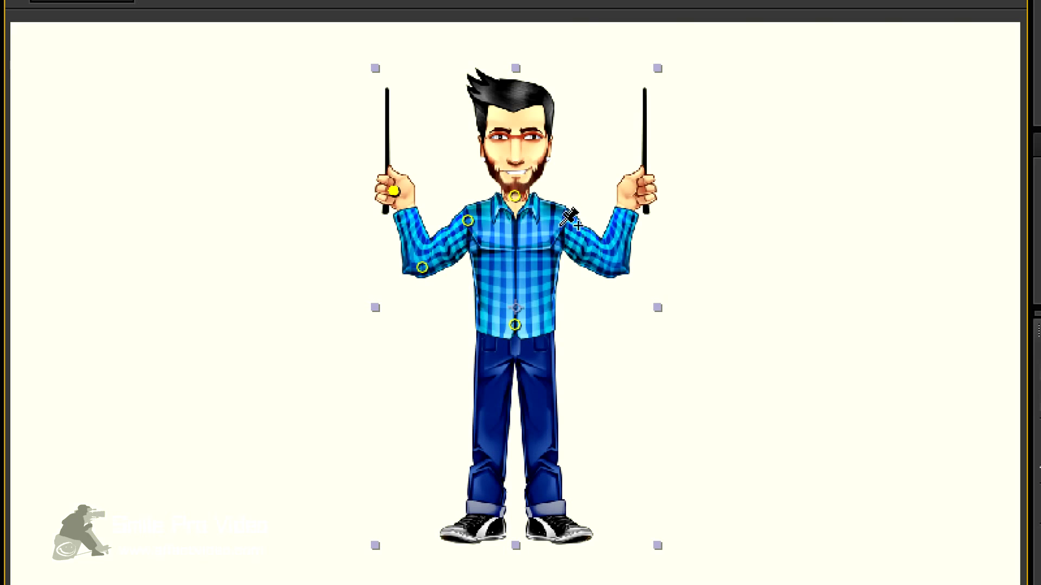
pyautogui.click(611, 271)
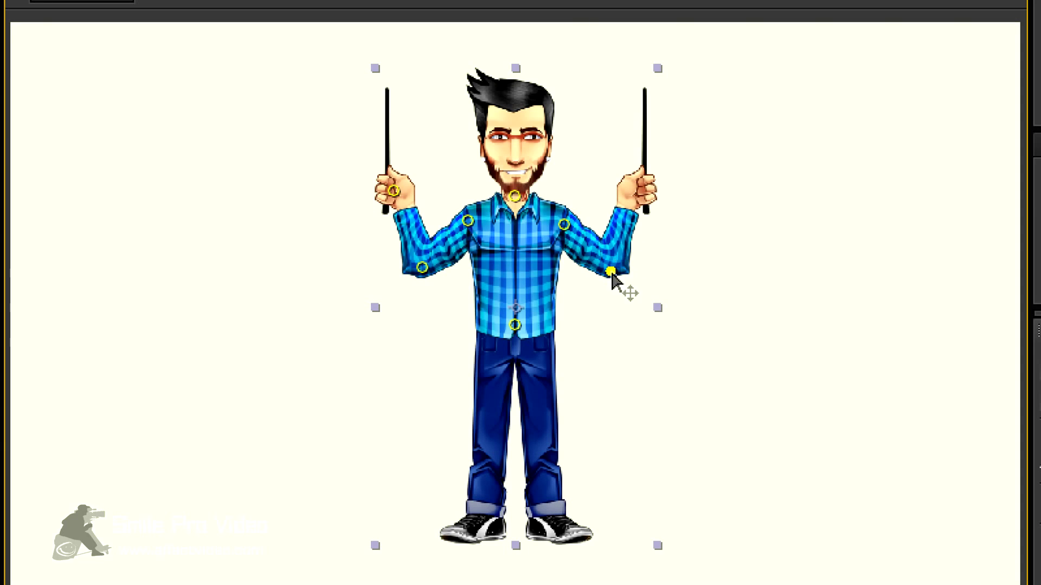
pyautogui.click(633, 192)
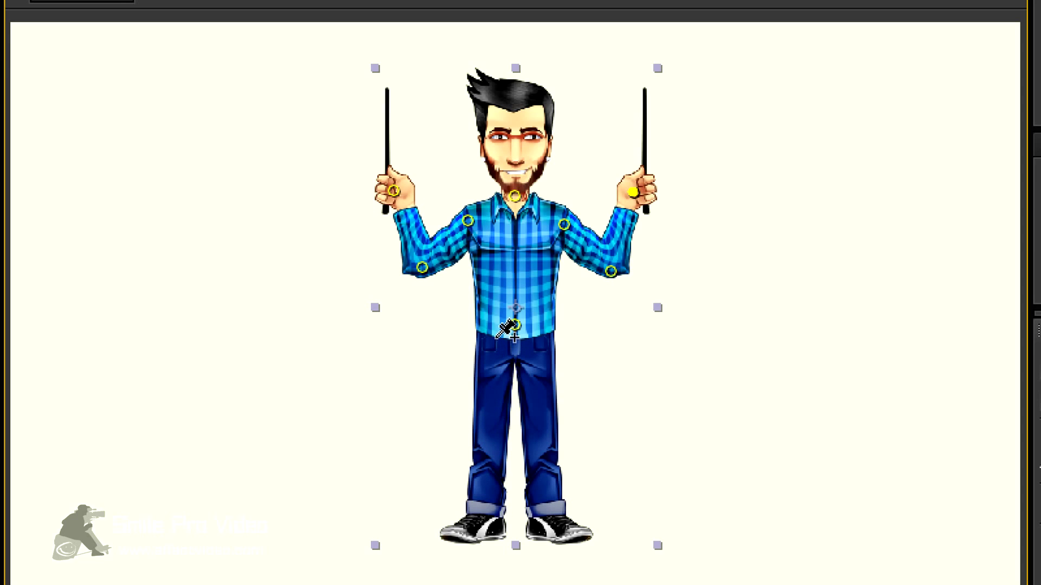
# Add puppet pins to both hips, knees and feet, and switch back to the Selection tool.
pyautogui.click(486, 426)
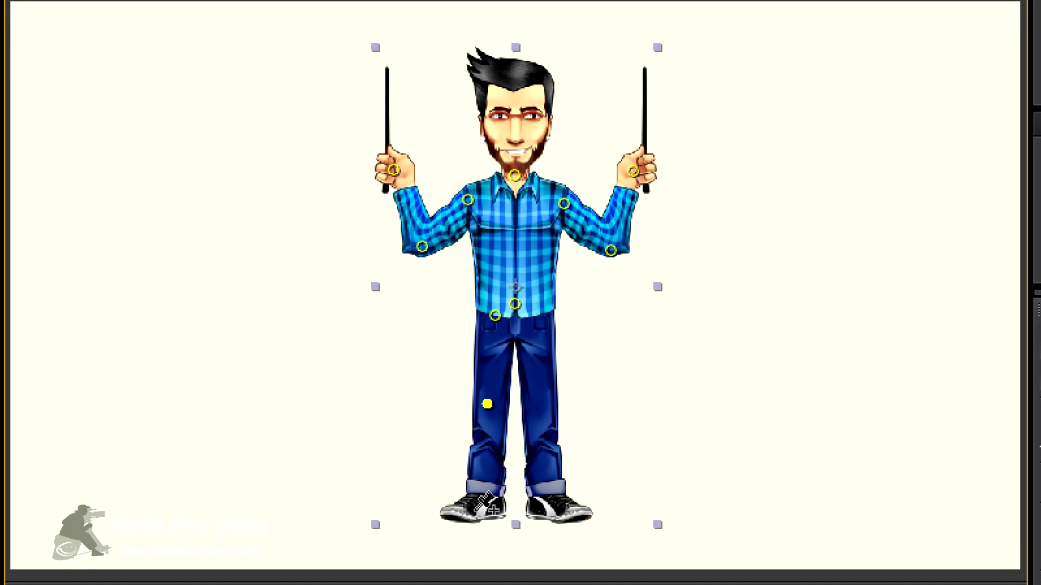
pyautogui.click(471, 508)
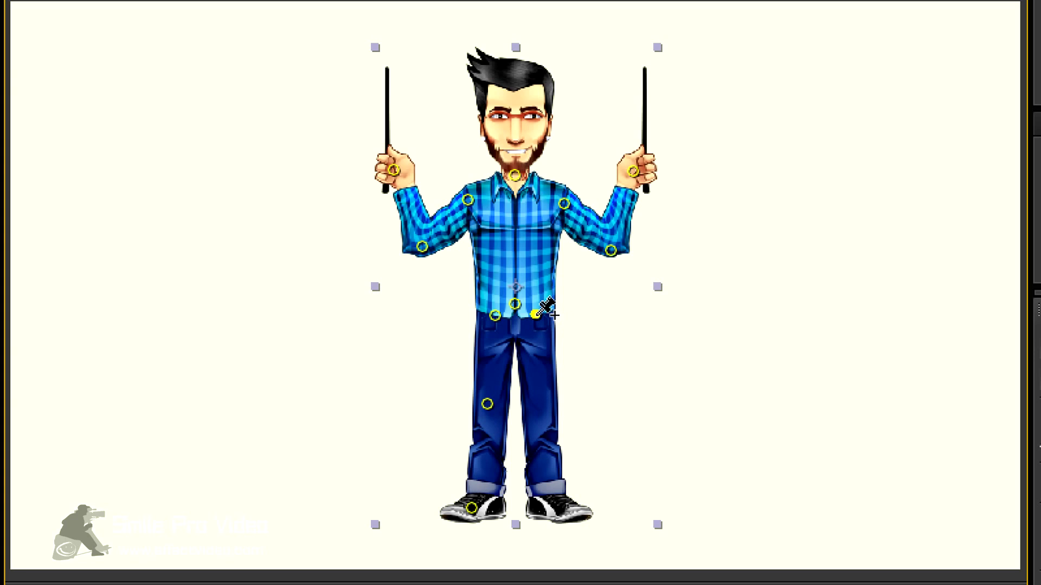
pyautogui.click(540, 404)
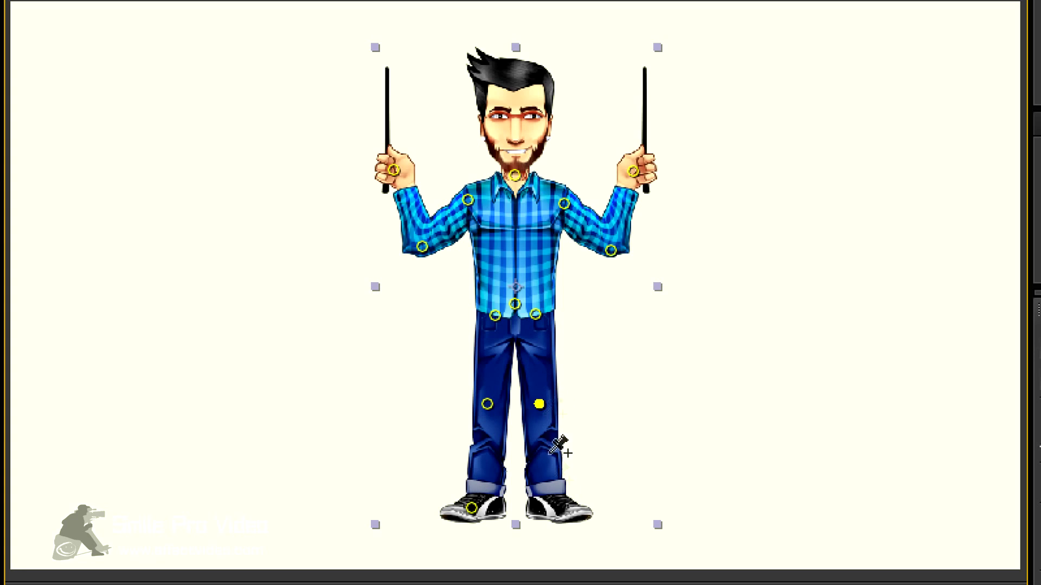
pyautogui.click(559, 497)
pyautogui.press('v')
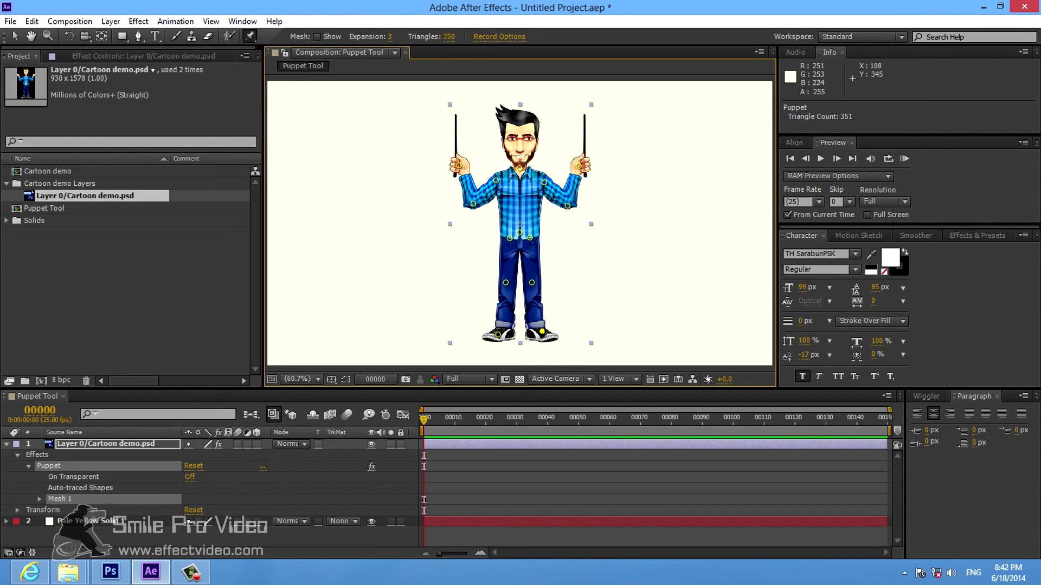
pyautogui.click(14, 36)
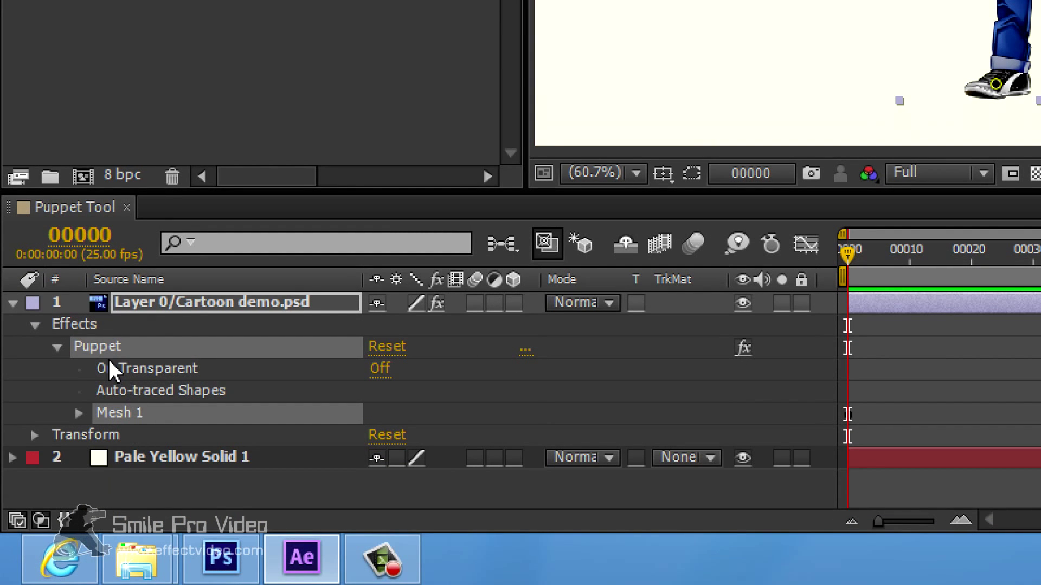
# Expand Mesh 1 and its Deform group in the Puppet effect and enlarge the timeline area to review all the pins.
pyautogui.click(76, 323)
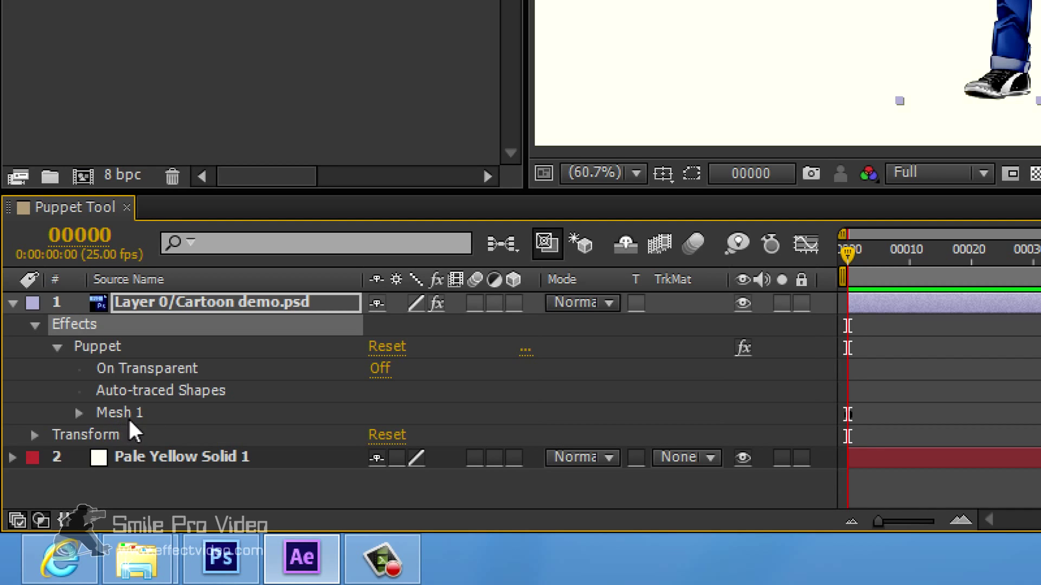
pyautogui.click(78, 413)
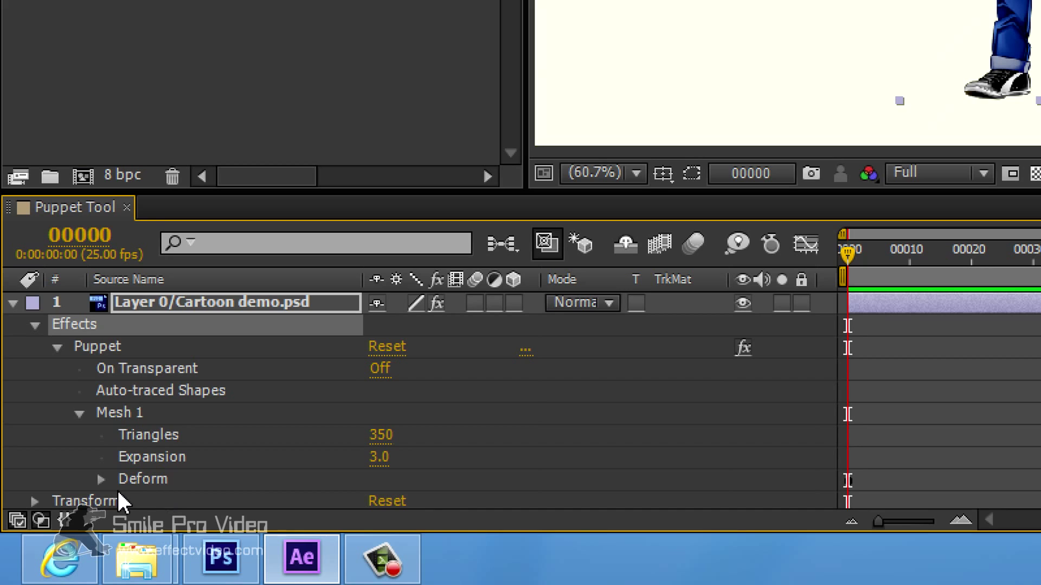
pyautogui.click(99, 480)
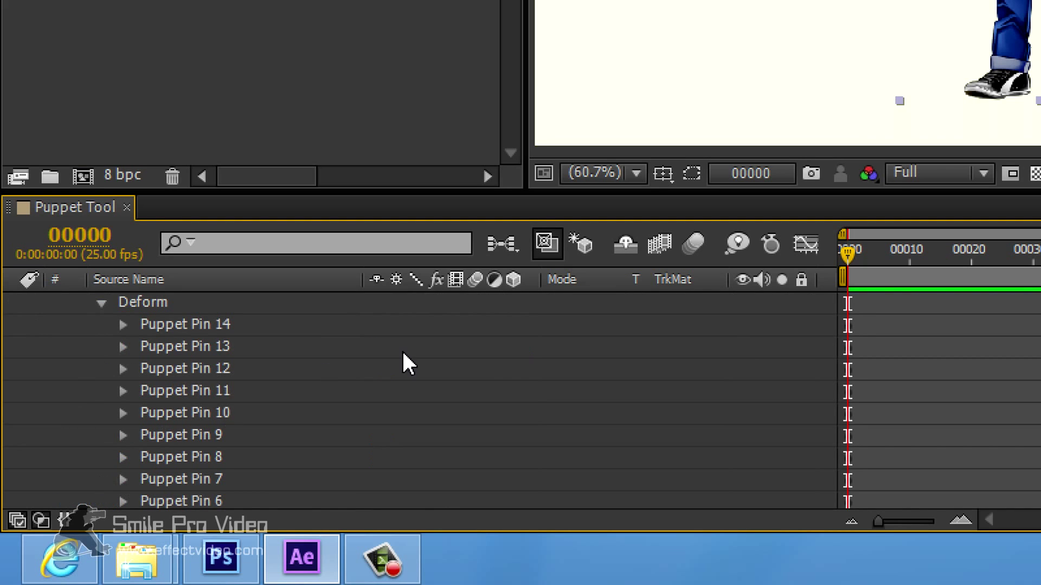
pyautogui.scroll(-2, 349, 382)
pyautogui.scroll(3, 358, 382)
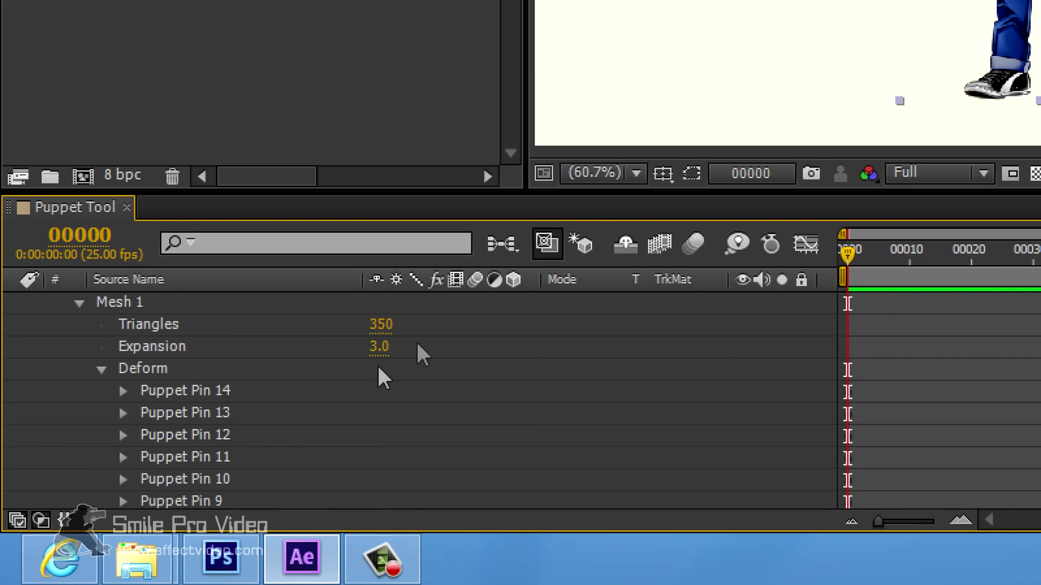
pyautogui.moveTo(649, 170); pyautogui.dragTo(655, 77)
pyautogui.scroll(-3, 295, 351)
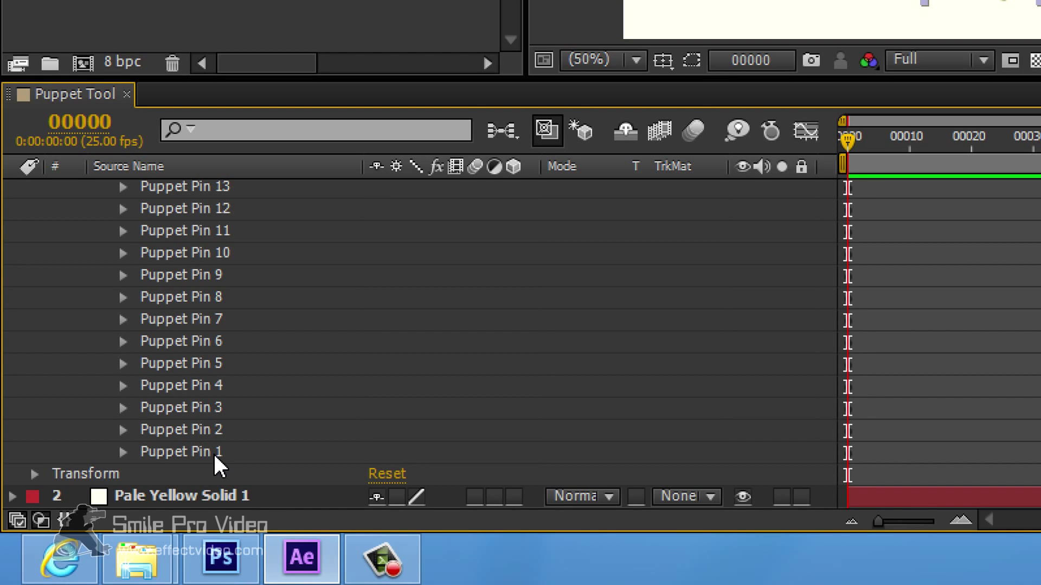
pyautogui.scroll(3, 216, 455)
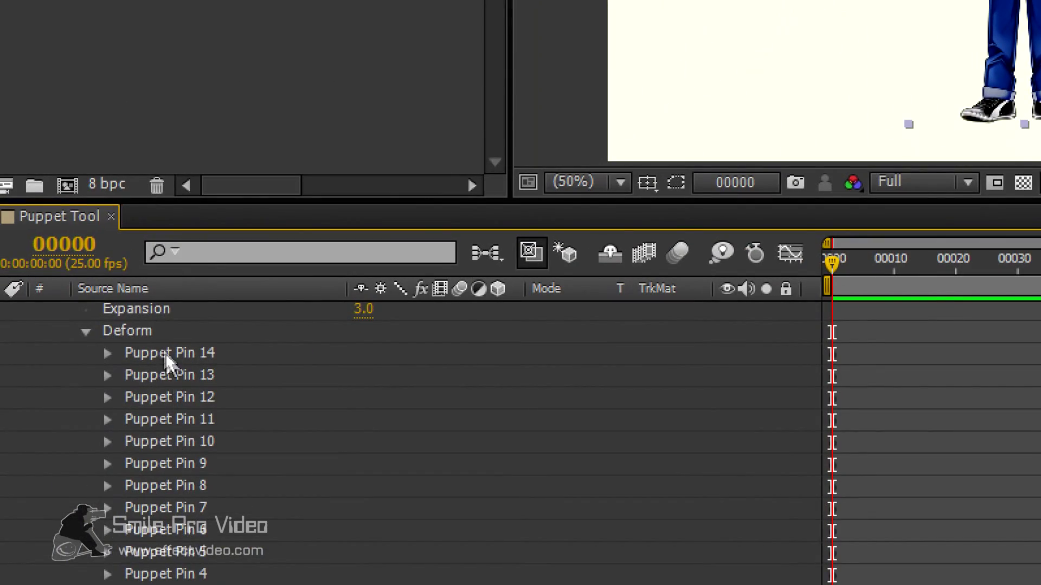
# Select the Deform group to display the pins on the character, and expand Puppet Pin 1 to show its Position property.
pyautogui.click(152, 327)
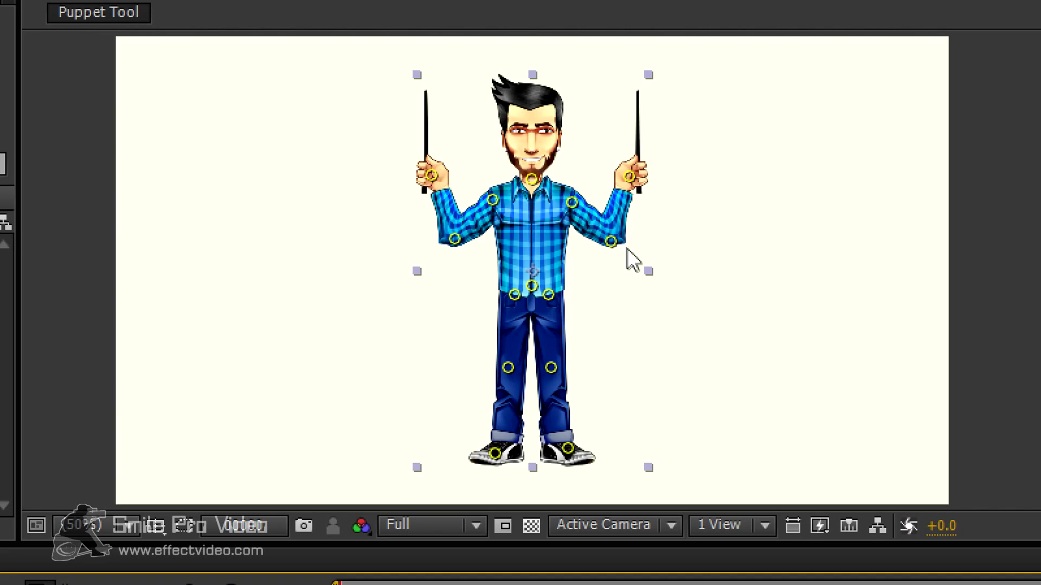
pyautogui.click(532, 286)
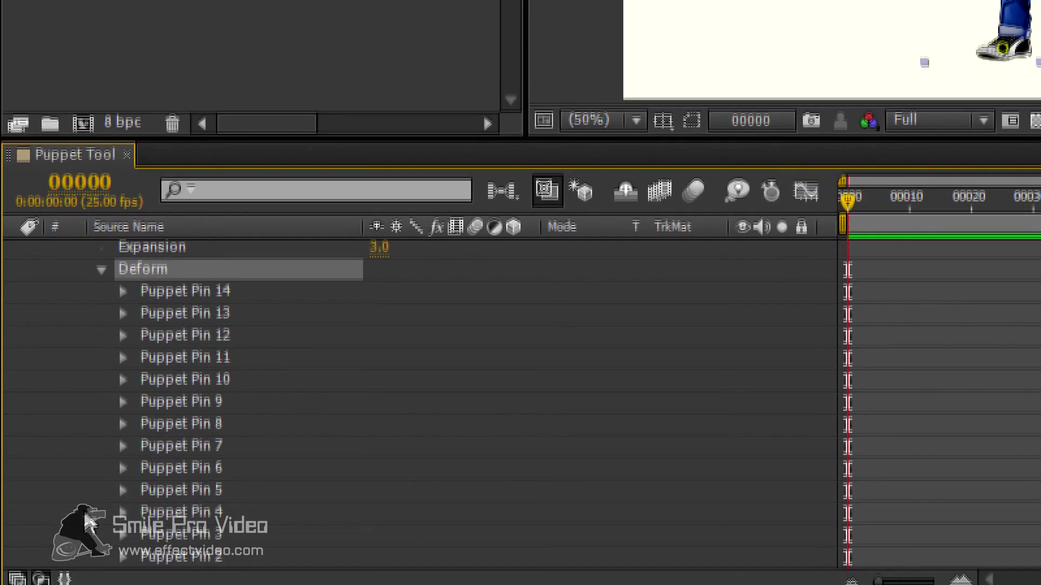
pyautogui.scroll(-3, 230, 415)
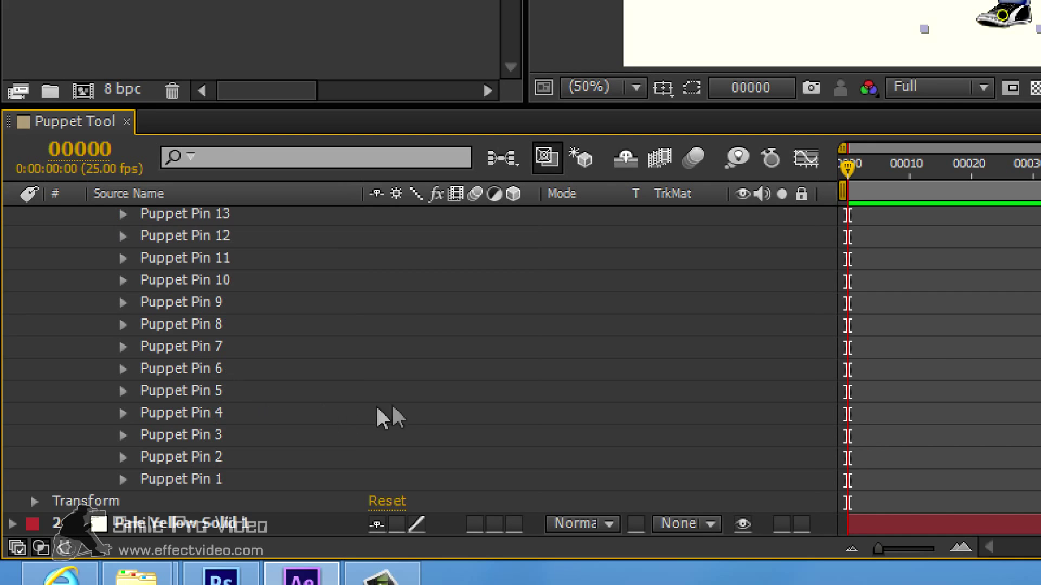
pyautogui.scroll(3, 421, 408)
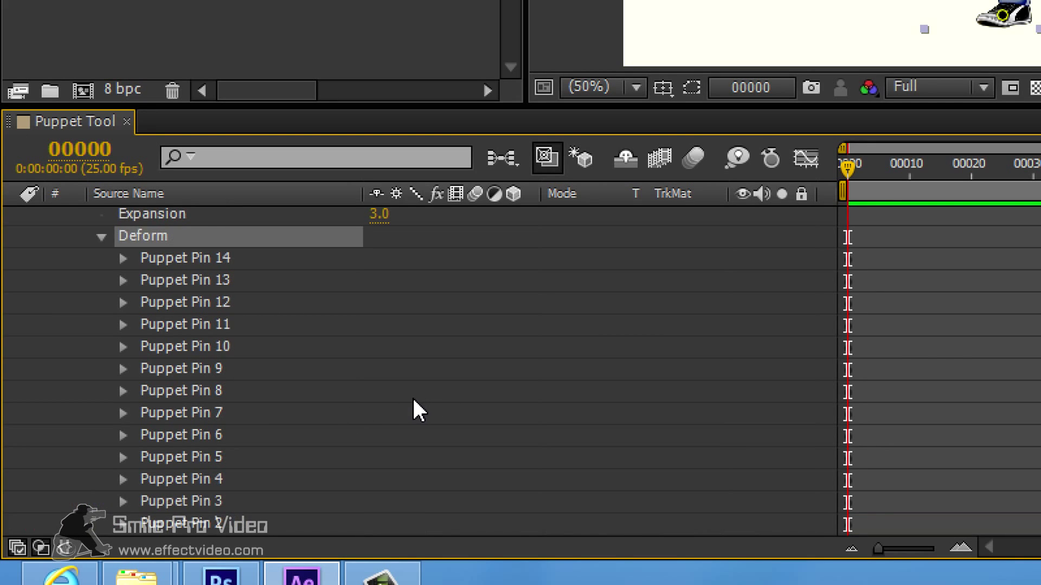
pyautogui.scroll(-3, 308, 440)
pyautogui.click(120, 479)
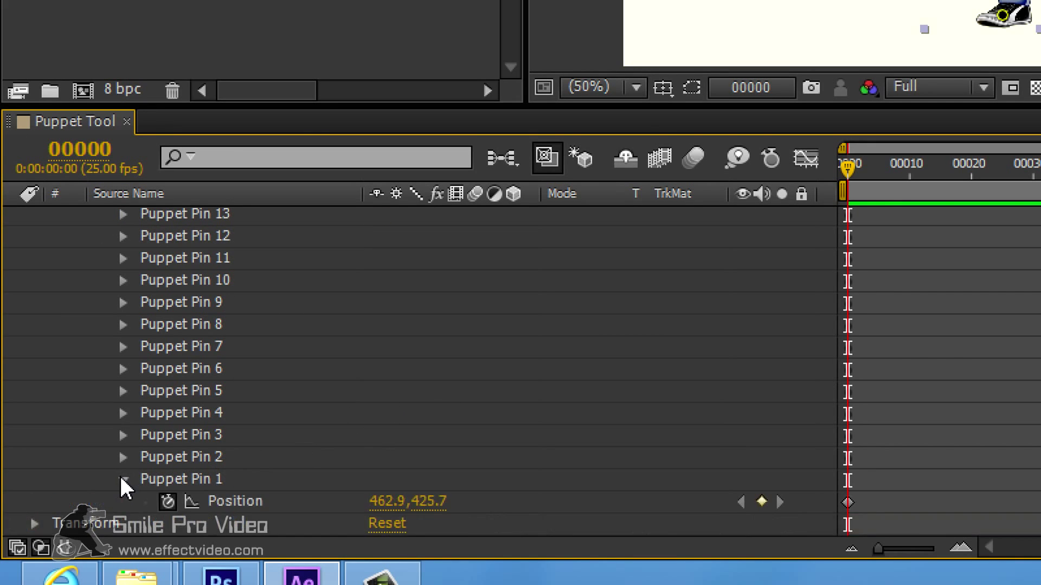
# Rename Puppet Pin 1 to Neck and Puppet Pin 2 to Pelvis.
pyautogui.click(163, 479)
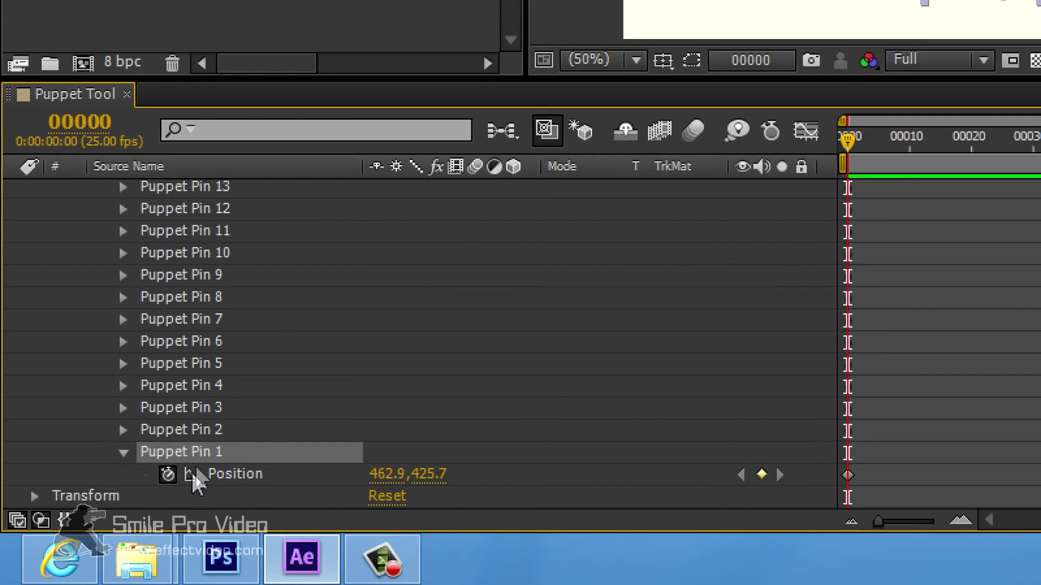
pyautogui.rightClick(205, 455)
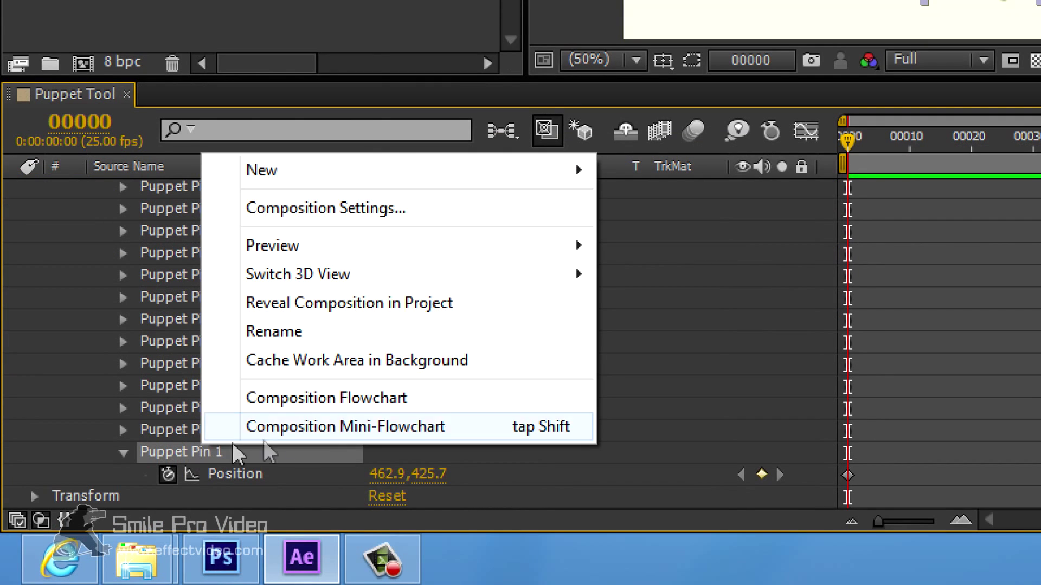
pyautogui.click(334, 331)
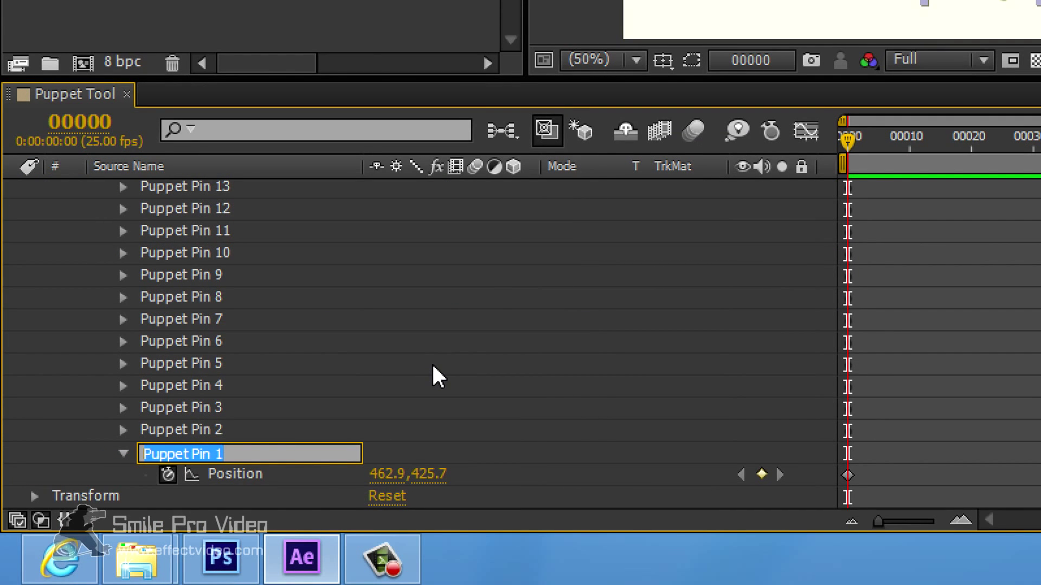
pyautogui.write('Neck')
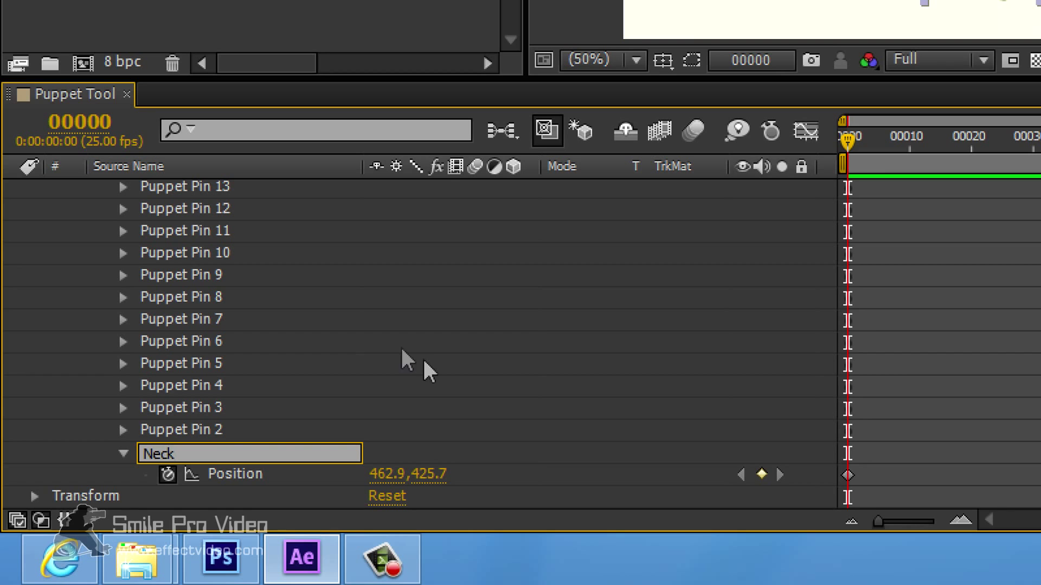
pyautogui.click(215, 430)
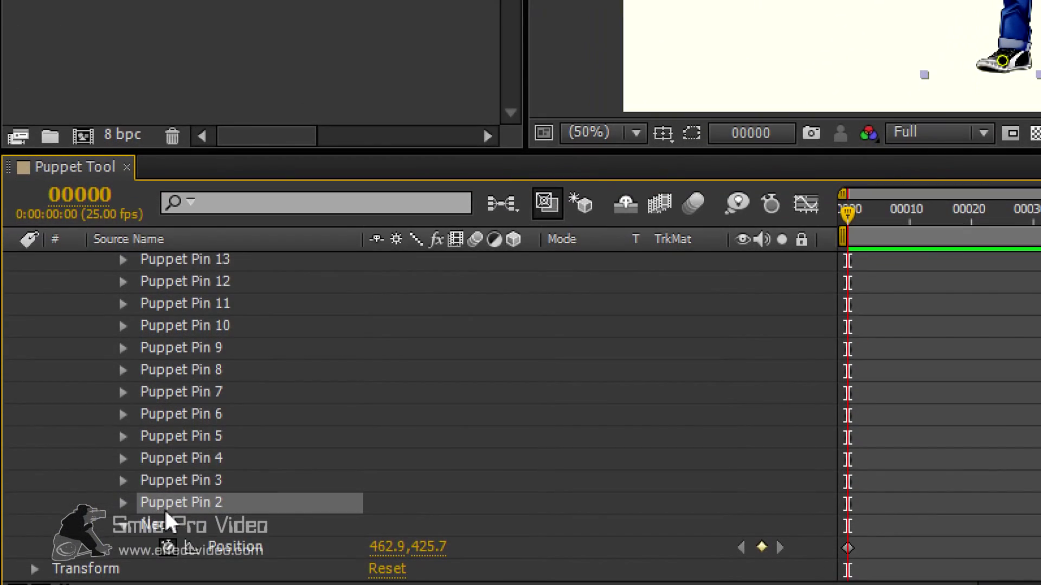
pyautogui.rightClick(179, 554)
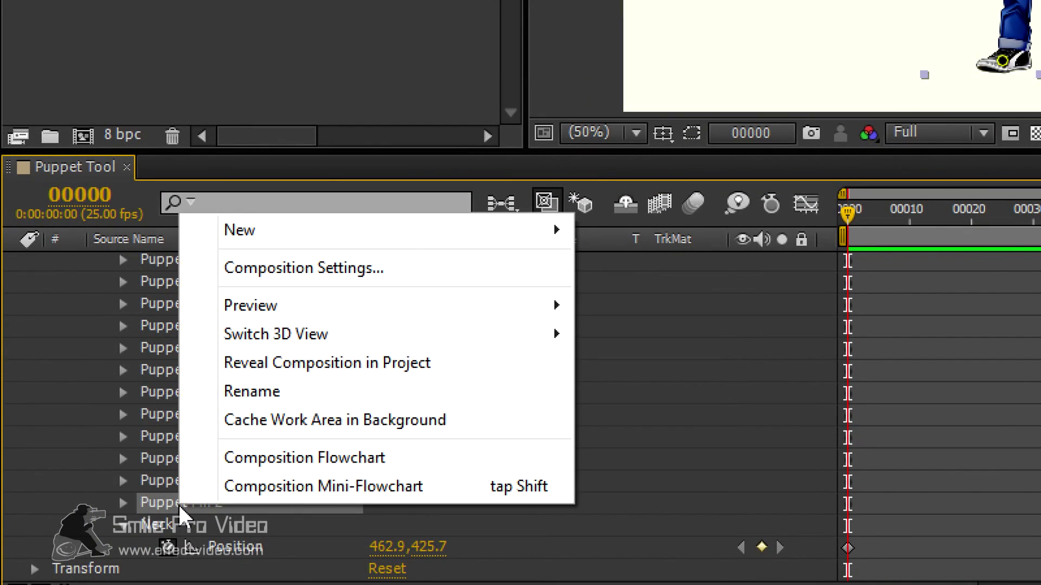
pyautogui.click(301, 392)
pyautogui.write('Pelvis')
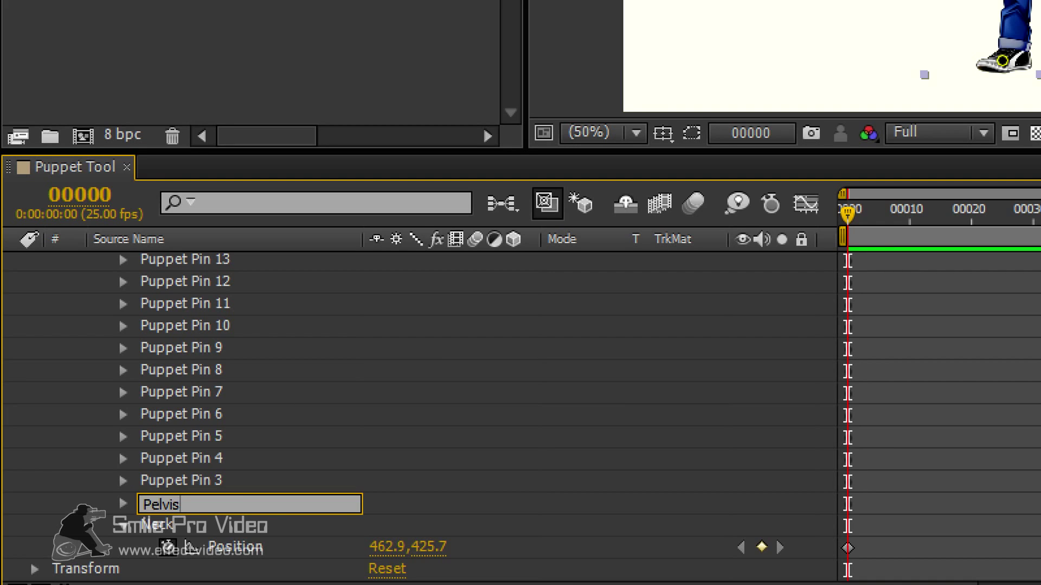
pyautogui.press('Return')
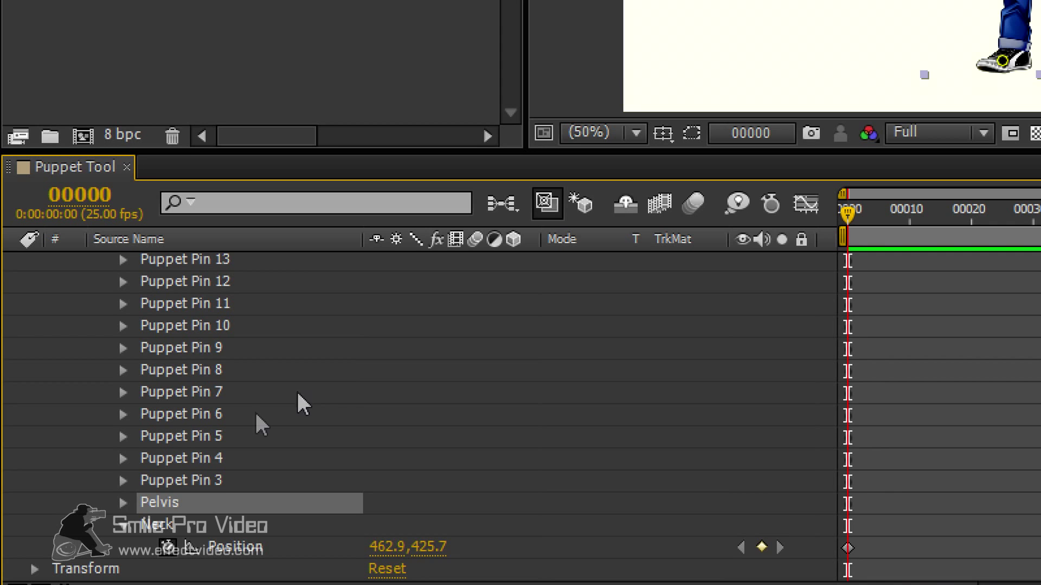
# Rename Puppet Pin 3 to L Arm and Puppet Pin 4 to L Forearm.
pyautogui.click(213, 477)
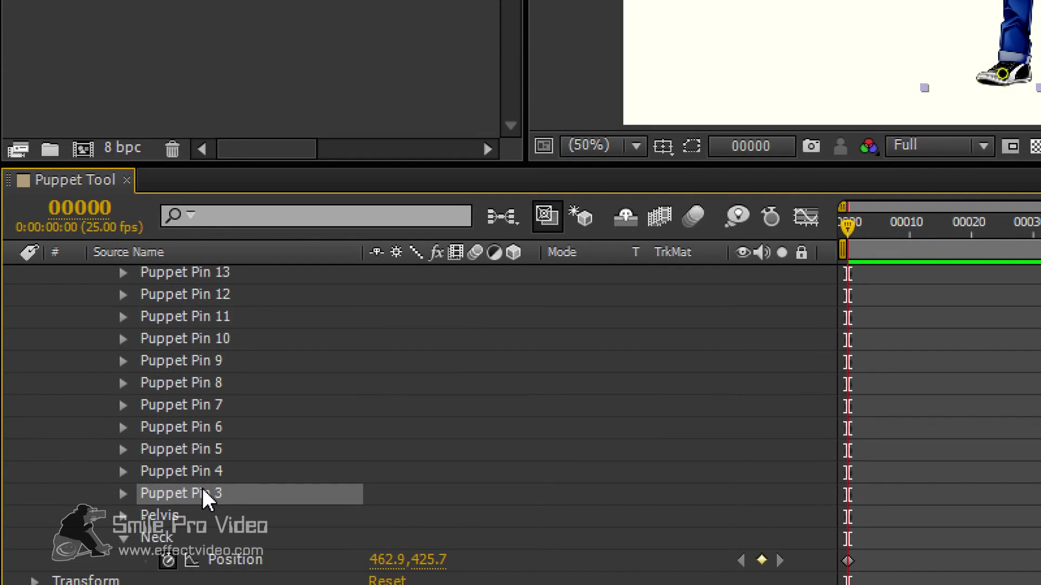
pyautogui.rightClick(203, 494)
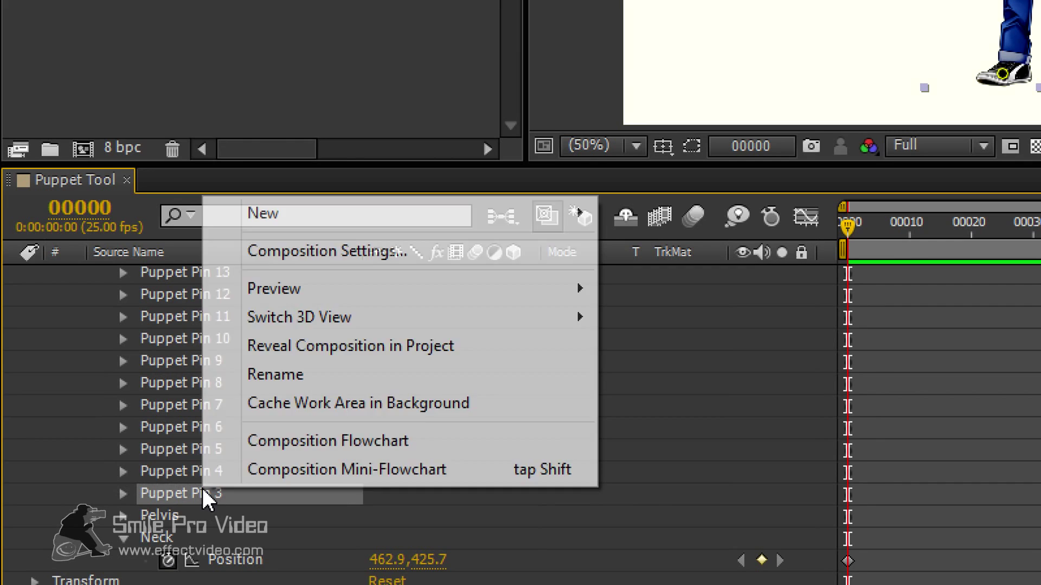
pyautogui.click(347, 376)
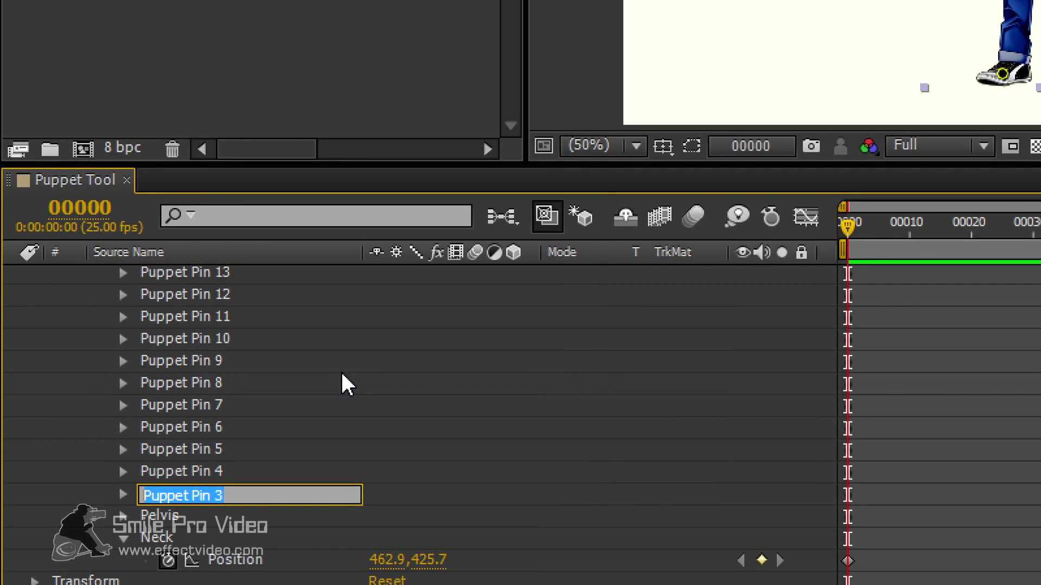
pyautogui.write('L Arm')
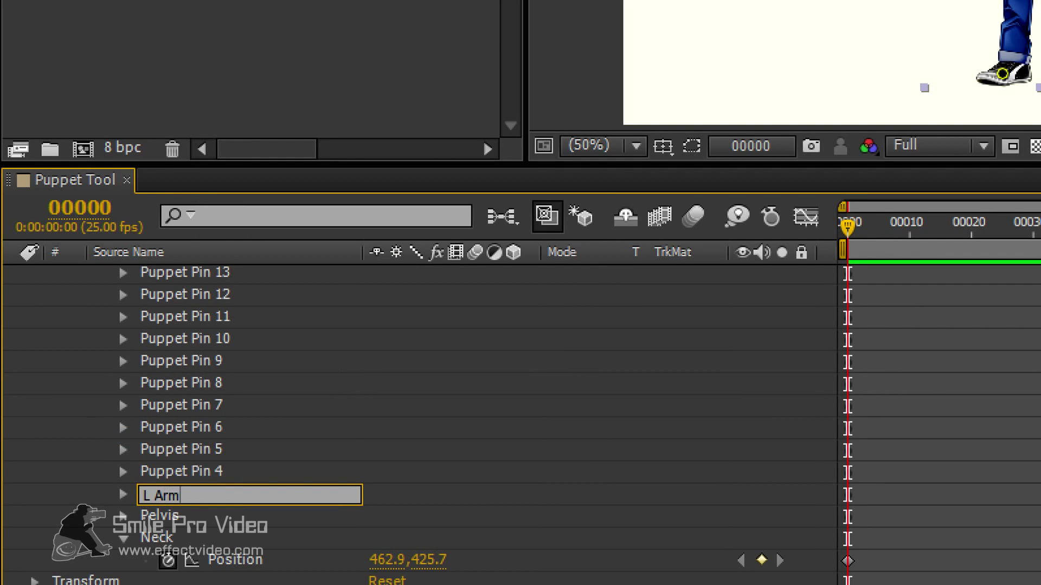
pyautogui.click(245, 473)
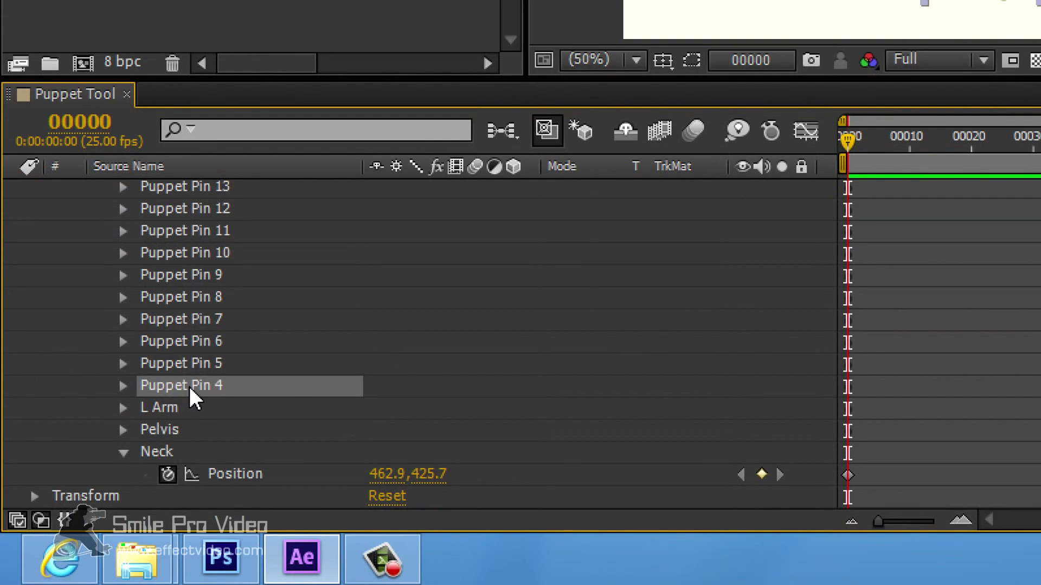
pyautogui.rightClick(189, 386)
pyautogui.click(324, 285)
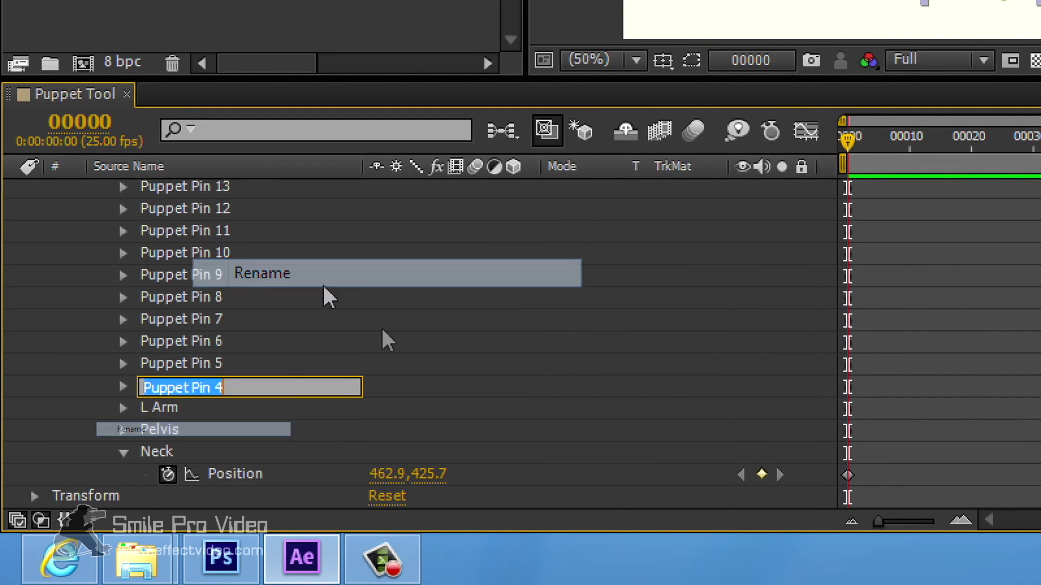
pyautogui.write('L F')
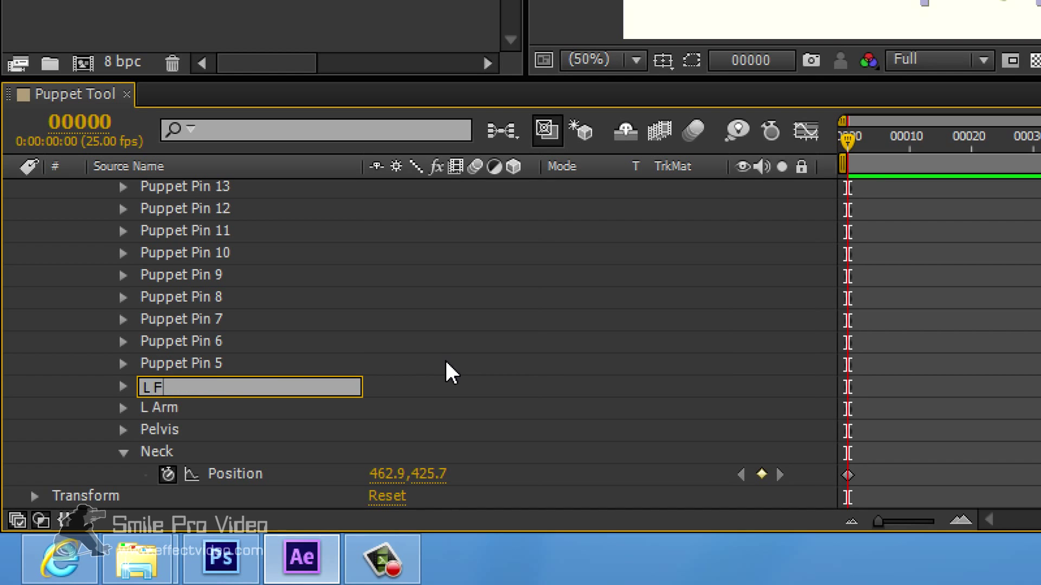
pyautogui.write('orearm')
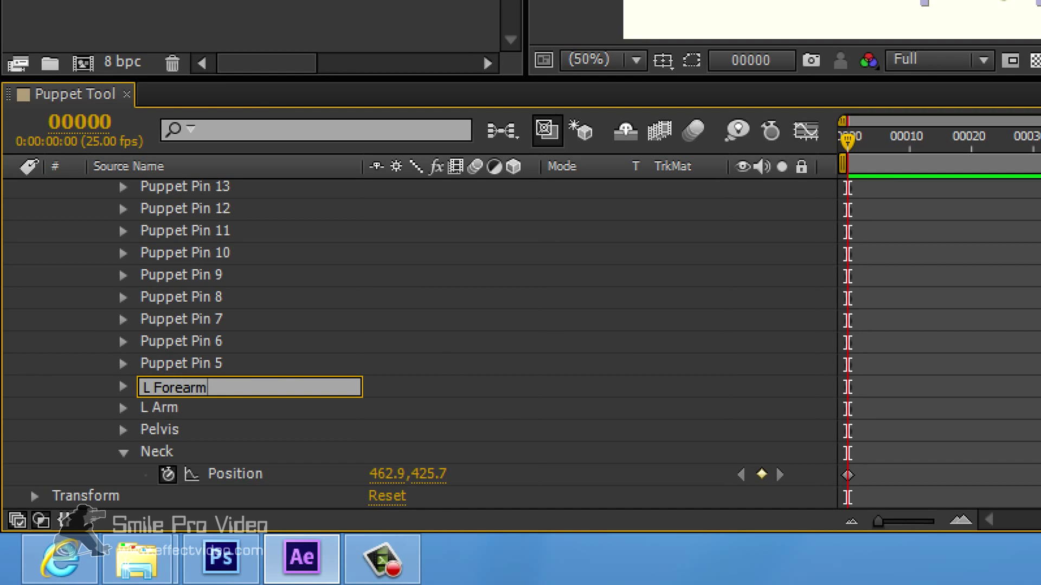
pyautogui.press('Return')
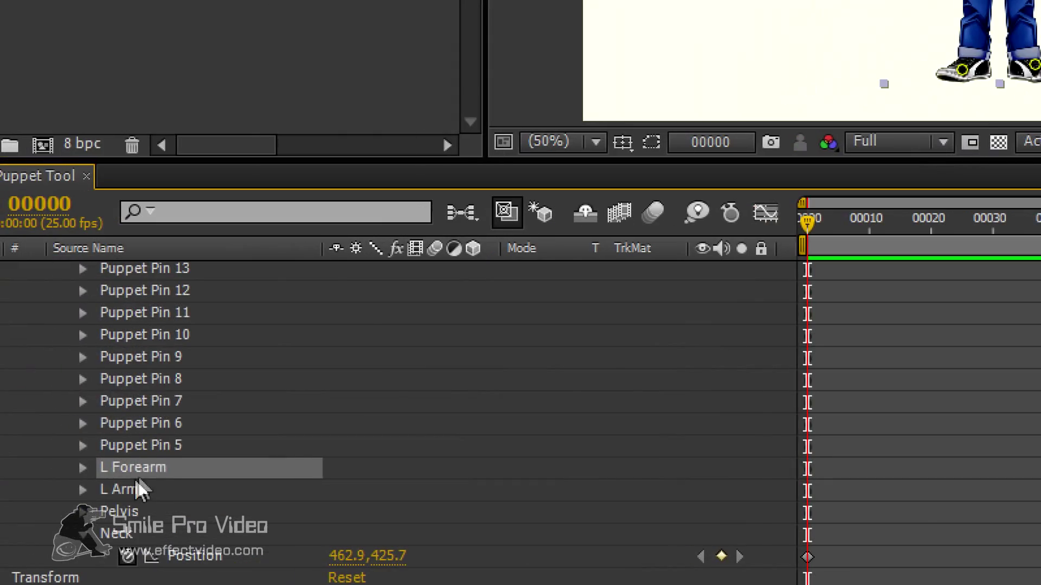
# Rename Puppet Pin 5 to L Hand and pins 6 to 14 to R Arm/Forearm/Hand, L Thigh/Calf/Foot and R Thigh/Calf/Foot.
pyautogui.click(161, 445)
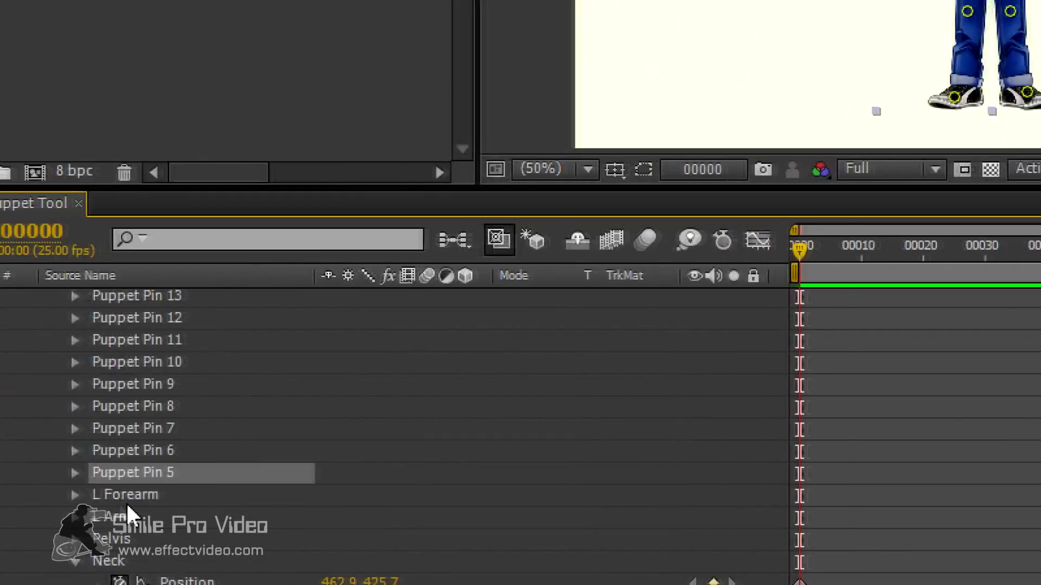
pyautogui.press('Return')
pyautogui.write('L Hand')
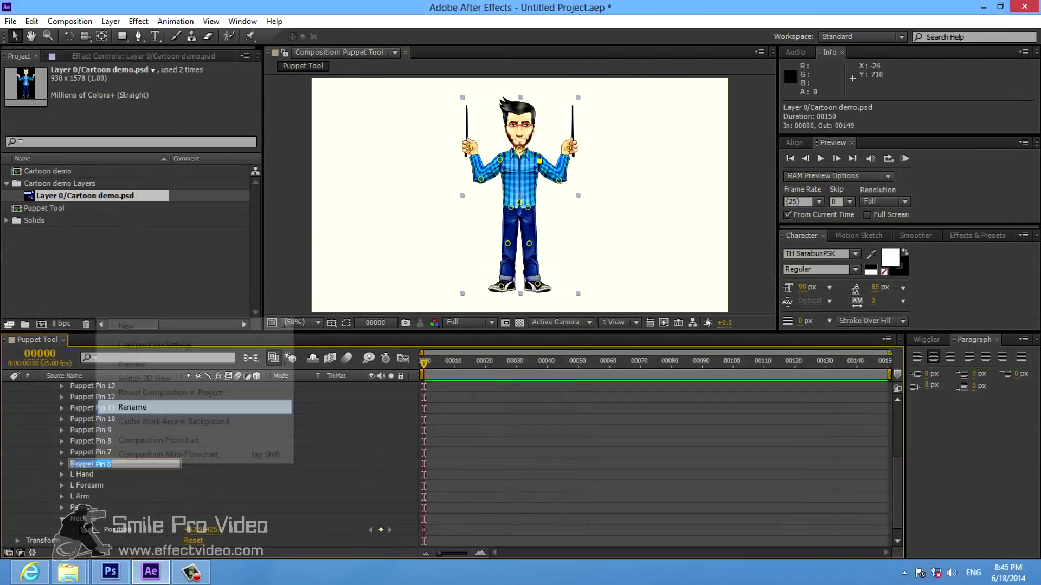
pyautogui.rightClick(111, 440)
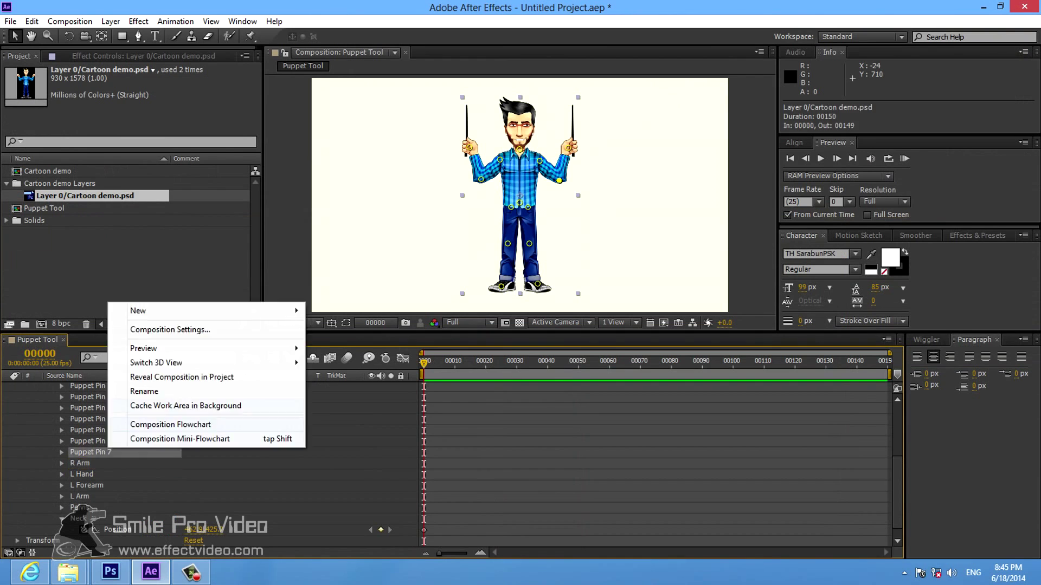
pyautogui.press('Escape')
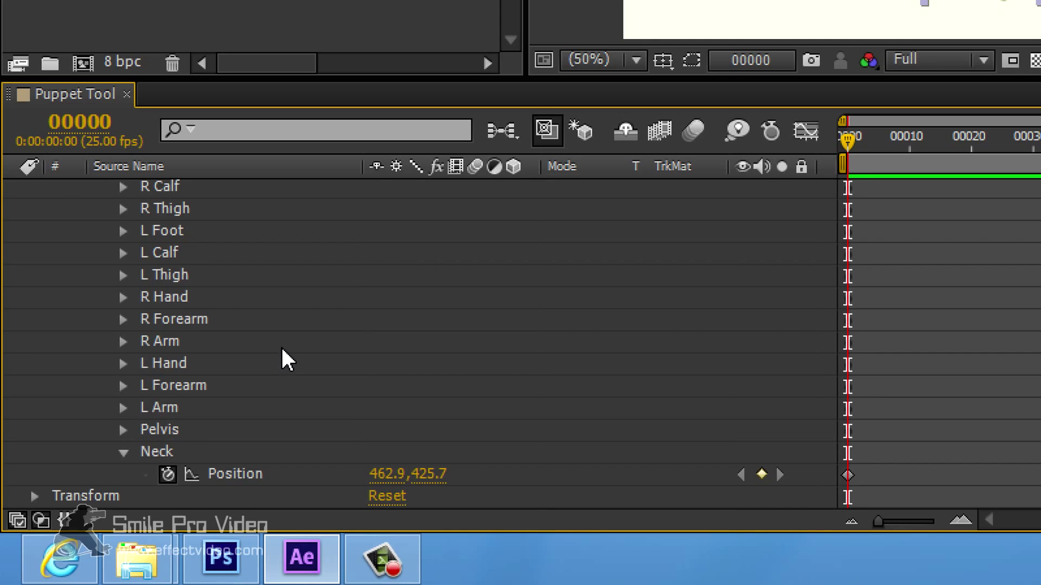
# Select the R Calf and R Thigh pins one after the other to check where they sit on the character.
pyautogui.scroll(3, 282, 355)
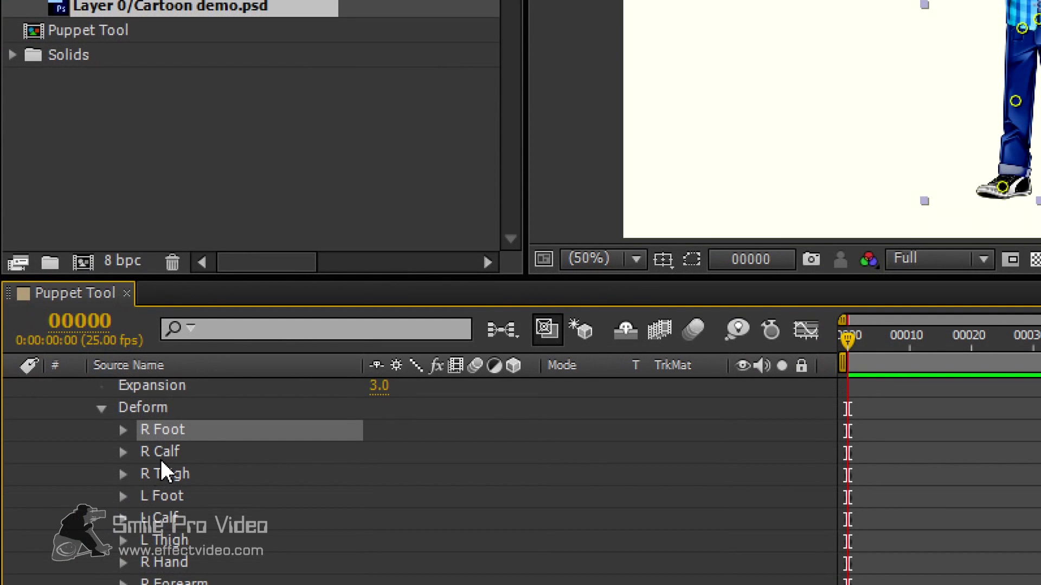
pyautogui.click(166, 452)
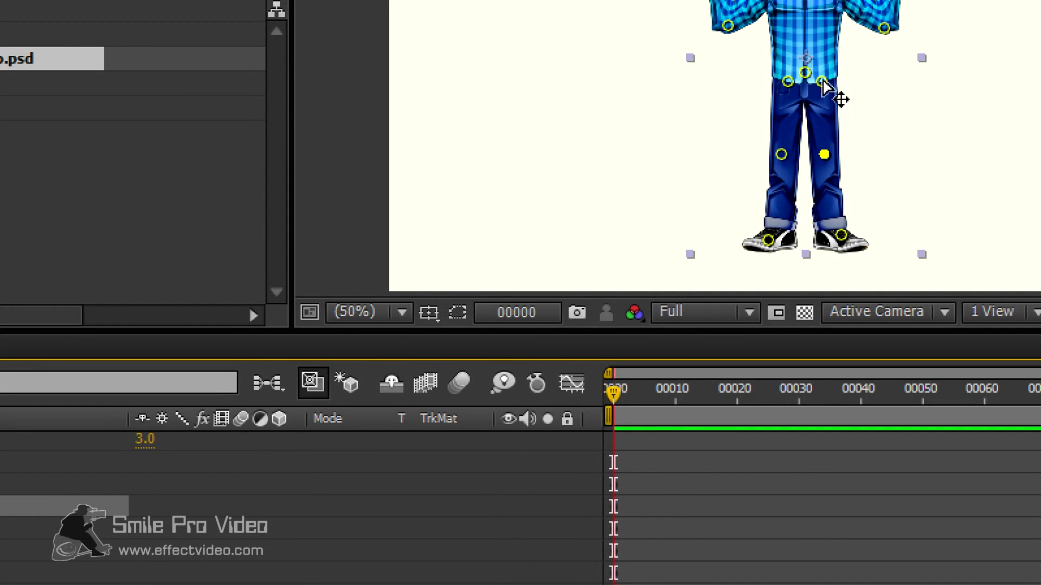
pyautogui.click(822, 81)
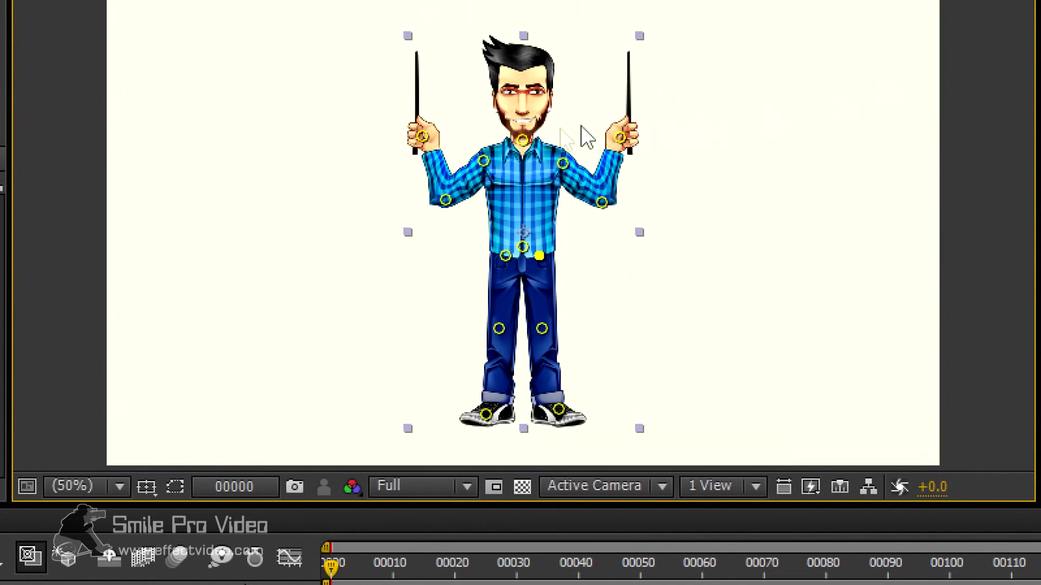
# Try moving the L Hand pin in small amounts at frame 0 to test how the forearm and stick deform.
pyautogui.moveTo(423, 138)
pyautogui.mouseDown()
pyautogui.moveTo(387, 152)
pyautogui.moveTo(447, 122)
pyautogui.moveTo(443, 135)
pyautogui.moveTo(393, 139)
pyautogui.moveTo(431, 138)
pyautogui.moveTo(383, 141)
pyautogui.moveTo(441, 132)
pyautogui.moveTo(404, 135)
pyautogui.mouseUp()
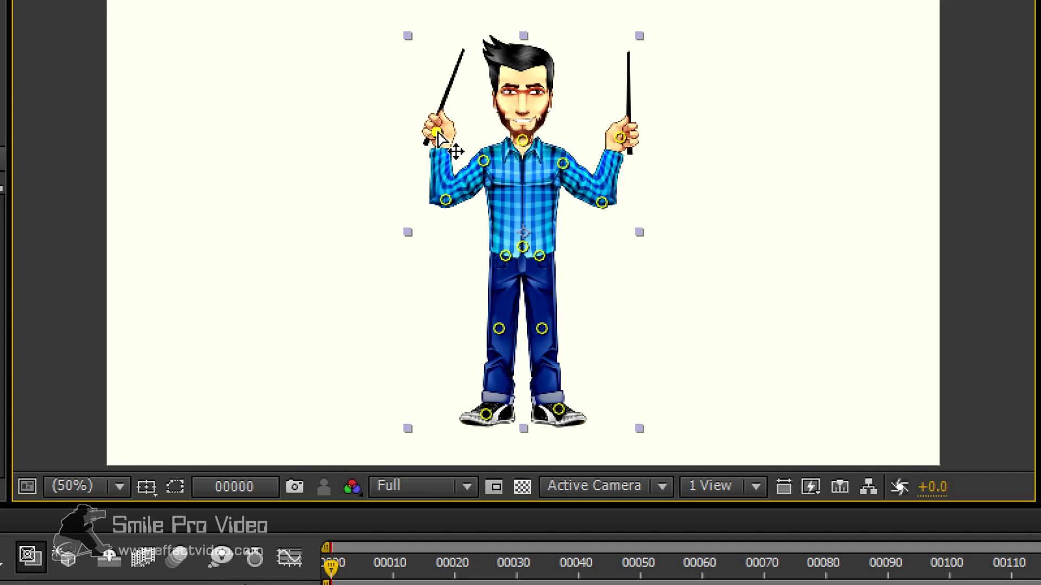
pyautogui.moveTo(438, 134); pyautogui.dragTo(422, 134)
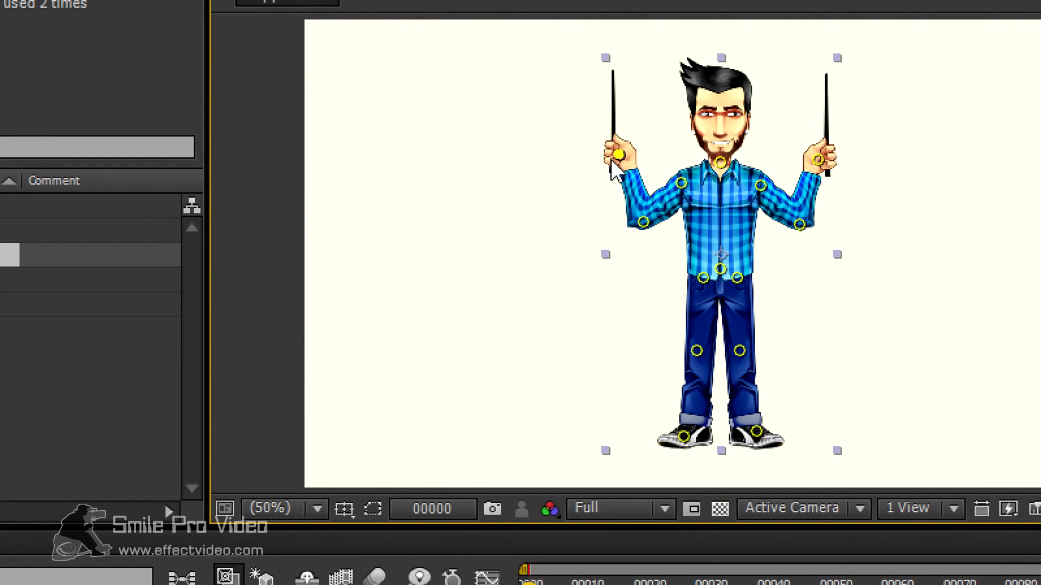
pyautogui.moveTo(618, 156)
pyautogui.mouseDown()
pyautogui.moveTo(585, 168)
pyautogui.moveTo(656, 162)
pyautogui.moveTo(597, 165)
pyautogui.moveTo(615, 162)
pyautogui.mouseUp()
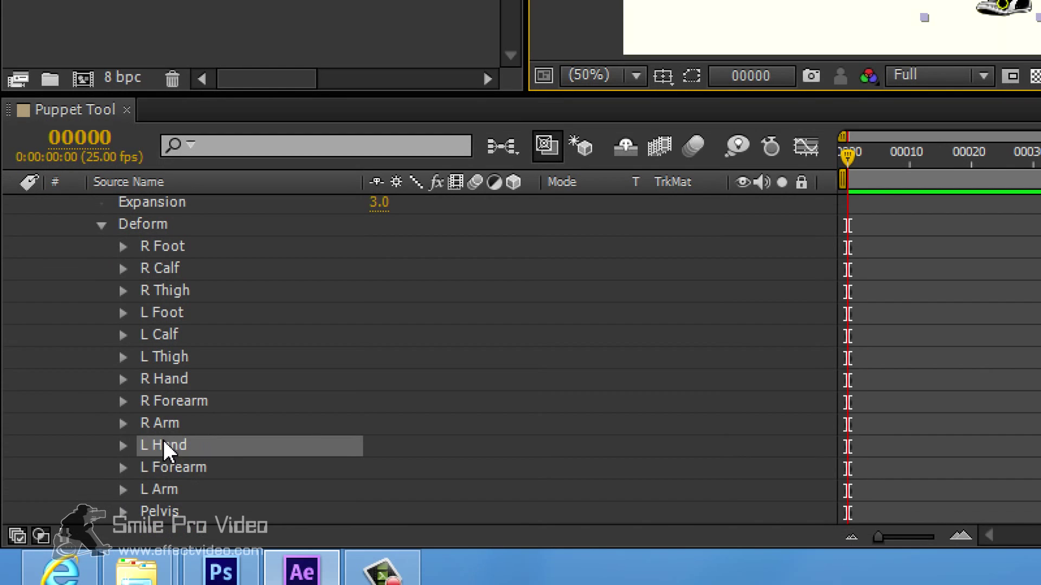
# Show the L Hand pin's Position property and keyframe the hand swung outward at frame 0 and raised beside the face at frame 10.
pyautogui.click(123, 445)
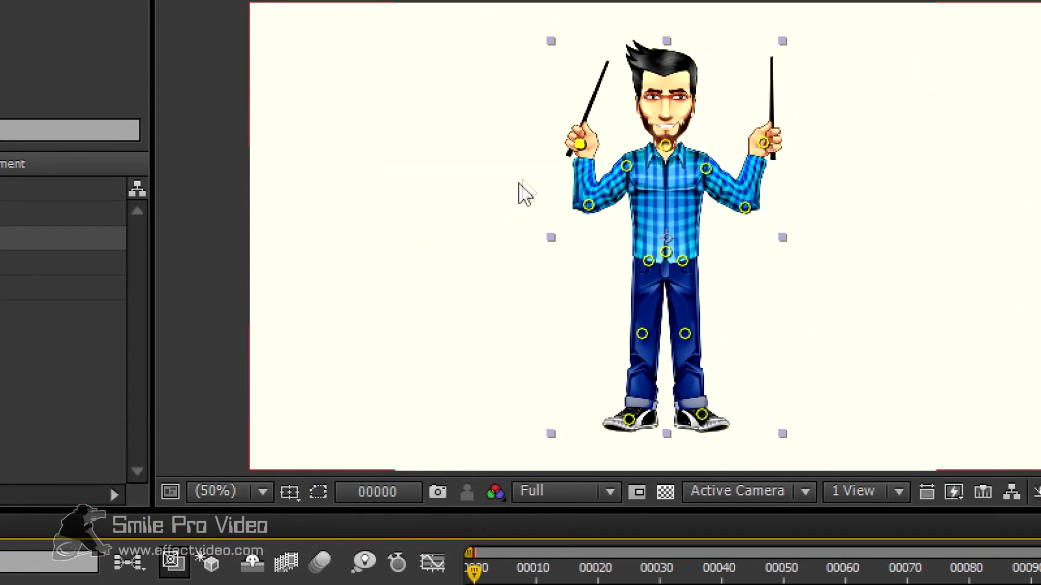
pyautogui.moveTo(578, 144); pyautogui.dragTo(537, 149)
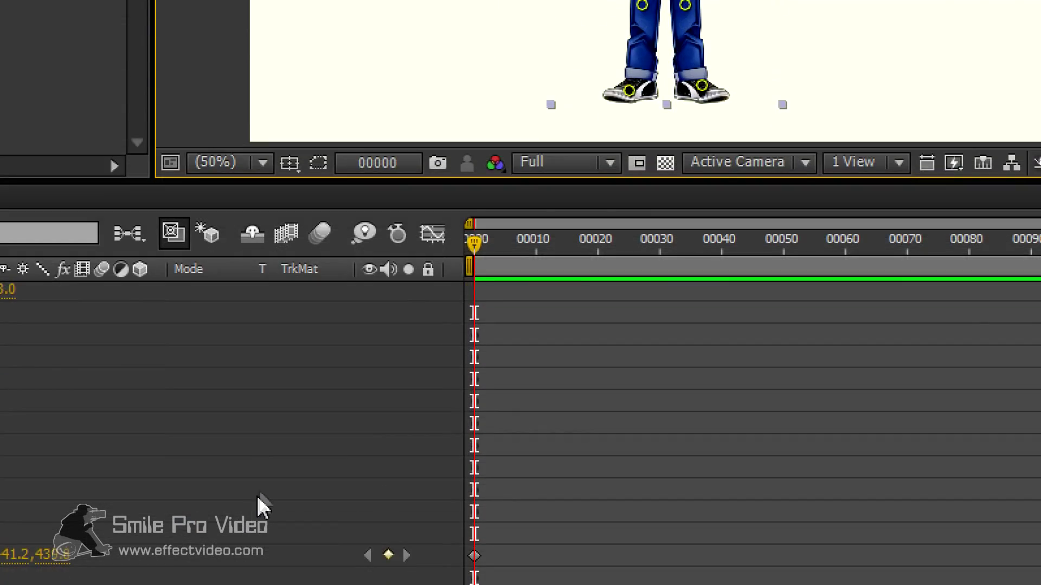
pyautogui.hotkey('shift', 'pagedown')
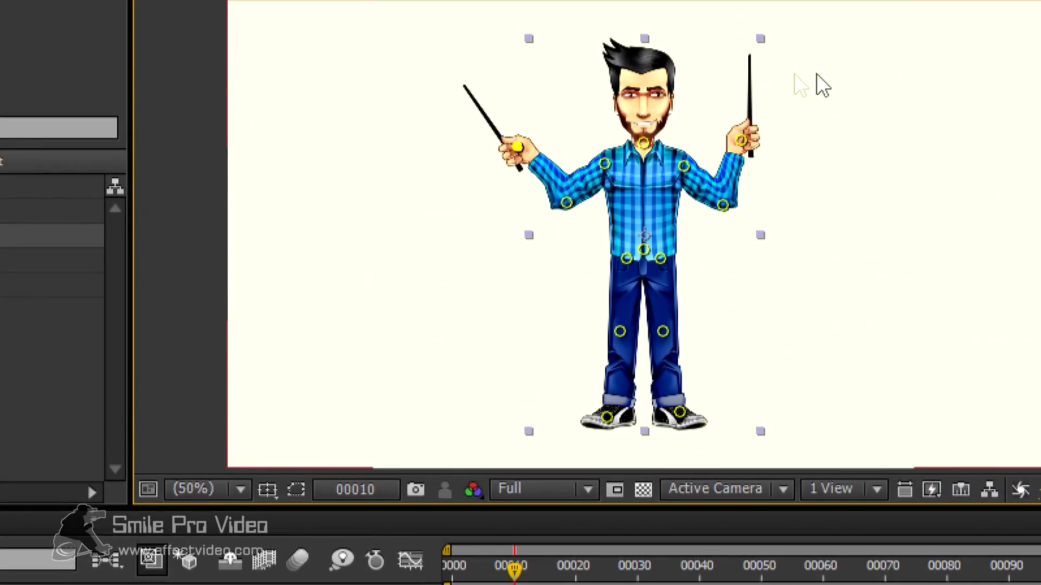
pyautogui.moveTo(520, 153); pyautogui.dragTo(595, 126)
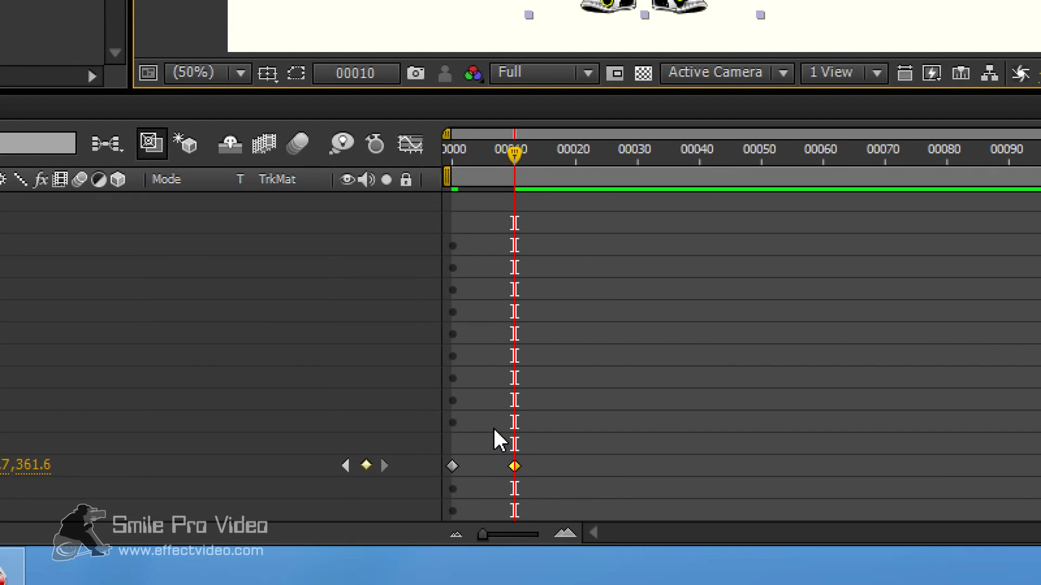
# Keyframe the L Hand pin swung outward again at frame 20, and return the time indicator to frame 0.
pyautogui.hotkey('shift', 'pagedown')
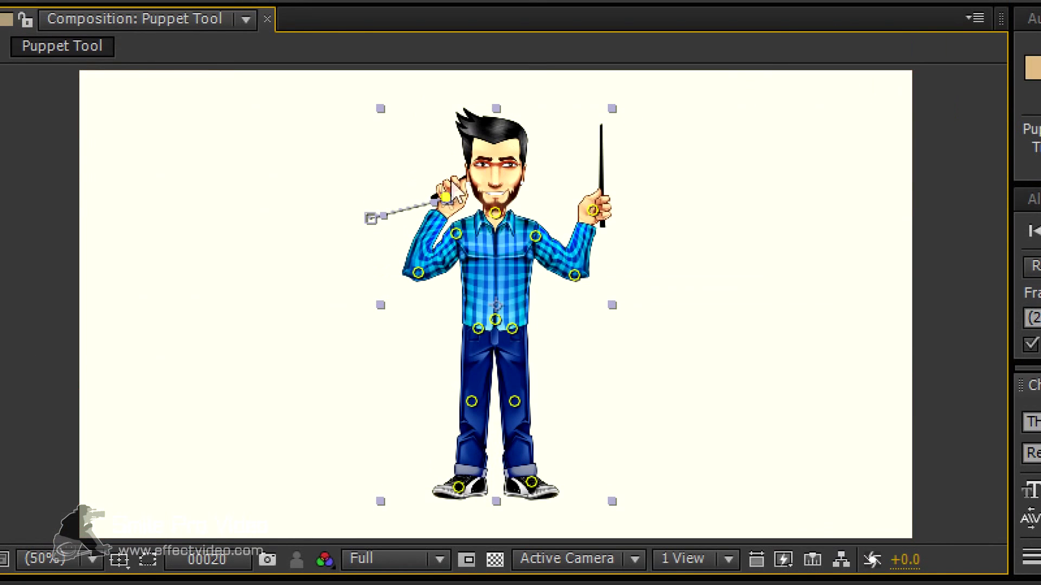
pyautogui.moveTo(446, 197); pyautogui.dragTo(358, 181)
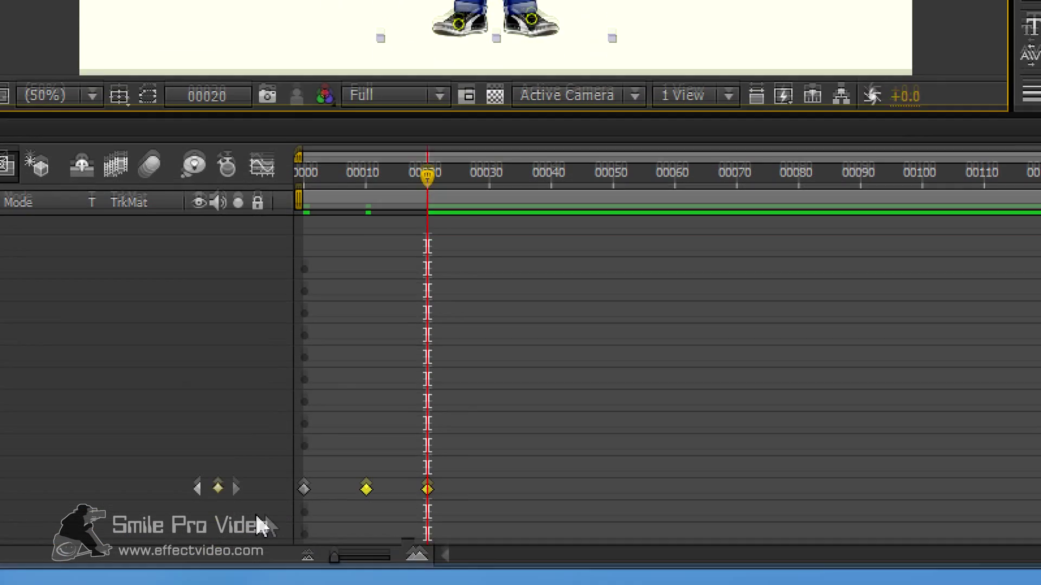
pyautogui.press('Home')
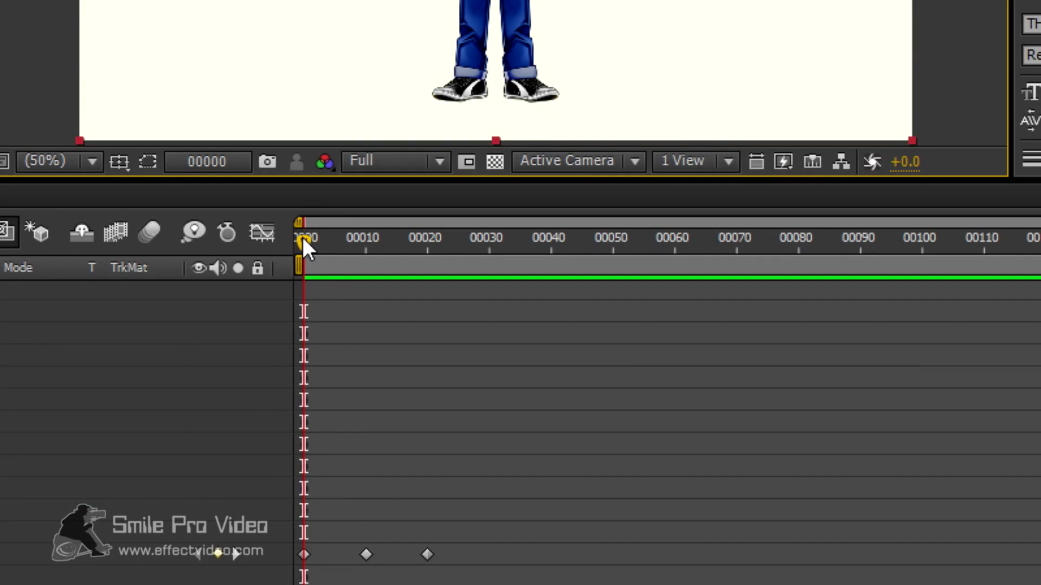
pyautogui.moveTo(303, 238); pyautogui.dragTo(269, 251)
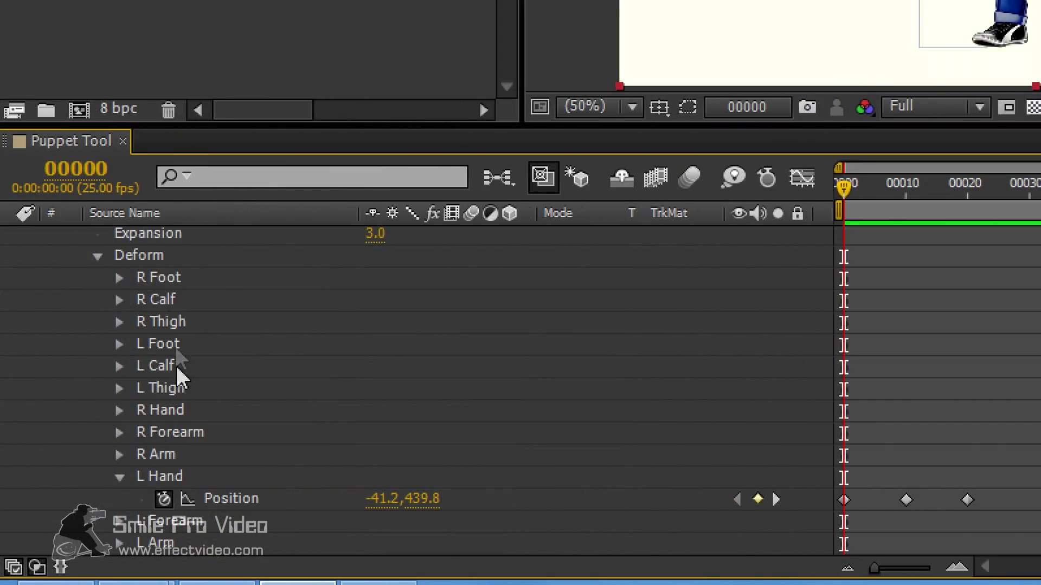
# Select the Deform group to show all the pins, then nudge the L Foot pin outward and the R Foot pin slightly.
pyautogui.click(165, 256)
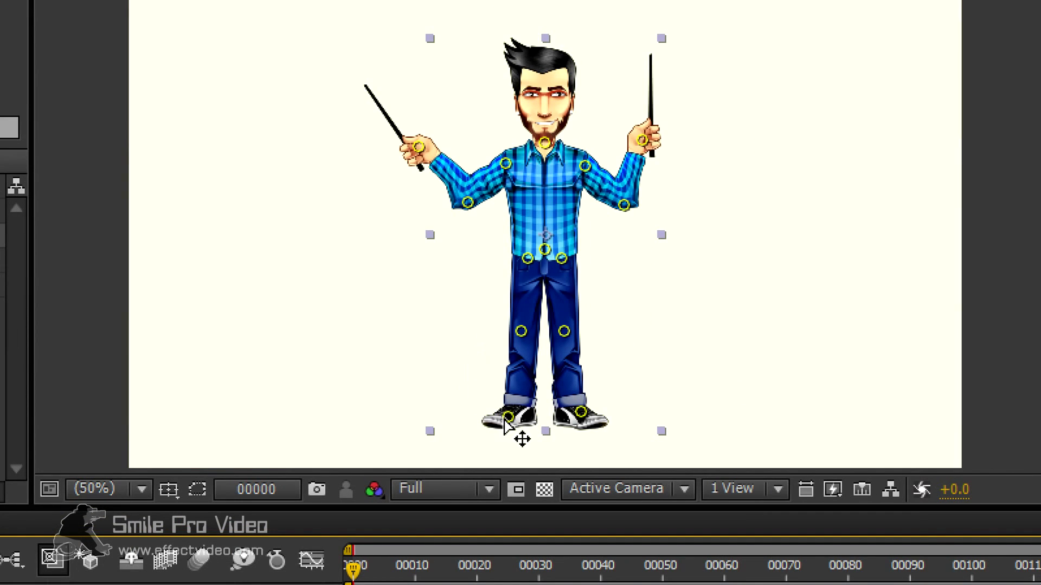
pyautogui.moveTo(505, 419)
pyautogui.mouseDown()
pyautogui.moveTo(421, 420)
pyautogui.moveTo(496, 416)
pyautogui.mouseUp()
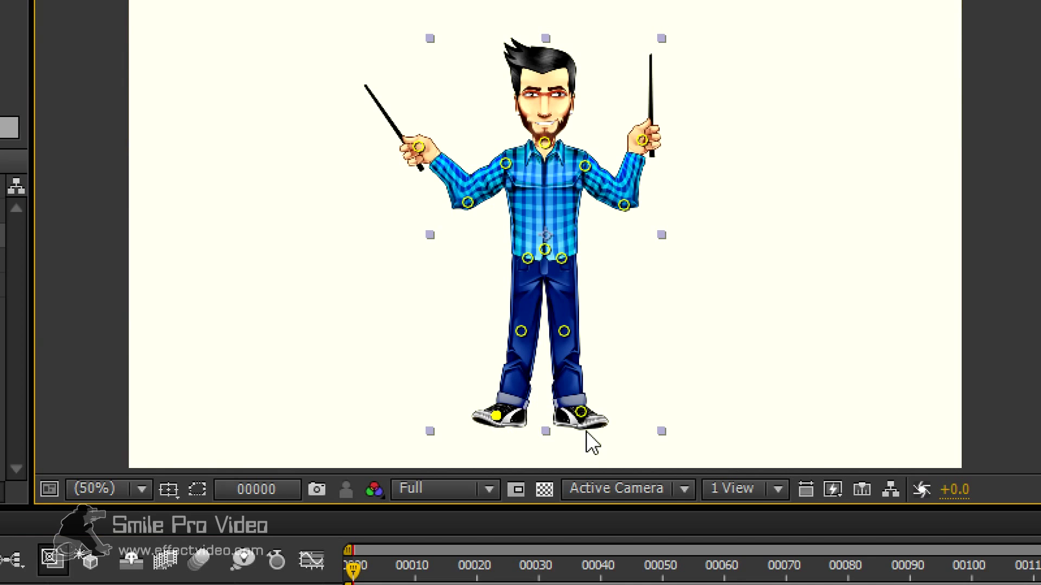
pyautogui.moveTo(582, 417)
pyautogui.mouseDown()
pyautogui.moveTo(623, 432)
pyautogui.moveTo(572, 411)
pyautogui.moveTo(602, 435)
pyautogui.moveTo(577, 428)
pyautogui.moveTo(614, 413)
pyautogui.moveTo(582, 415)
pyautogui.moveTo(598, 422)
pyautogui.moveTo(583, 431)
pyautogui.moveTo(626, 426)
pyautogui.moveTo(564, 431)
pyautogui.moveTo(599, 438)
pyautogui.moveTo(587, 440)
pyautogui.moveTo(583, 412)
pyautogui.mouseUp()
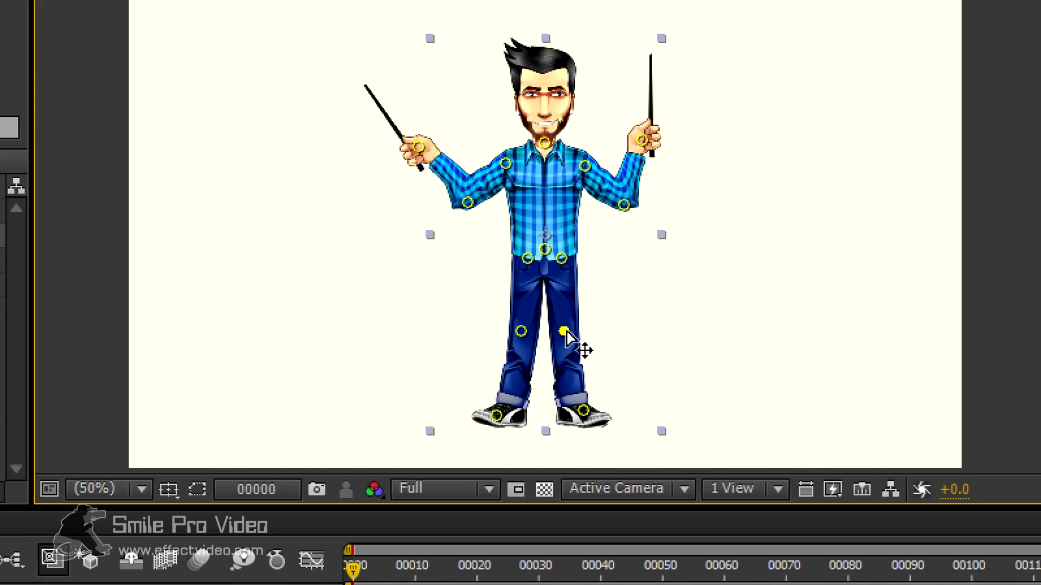
# Test bending the leg outward with the R Calf and R Foot pins, bring the knee back, and shift the L Calf pin slightly outward.
pyautogui.moveTo(565, 336); pyautogui.dragTo(592, 335)
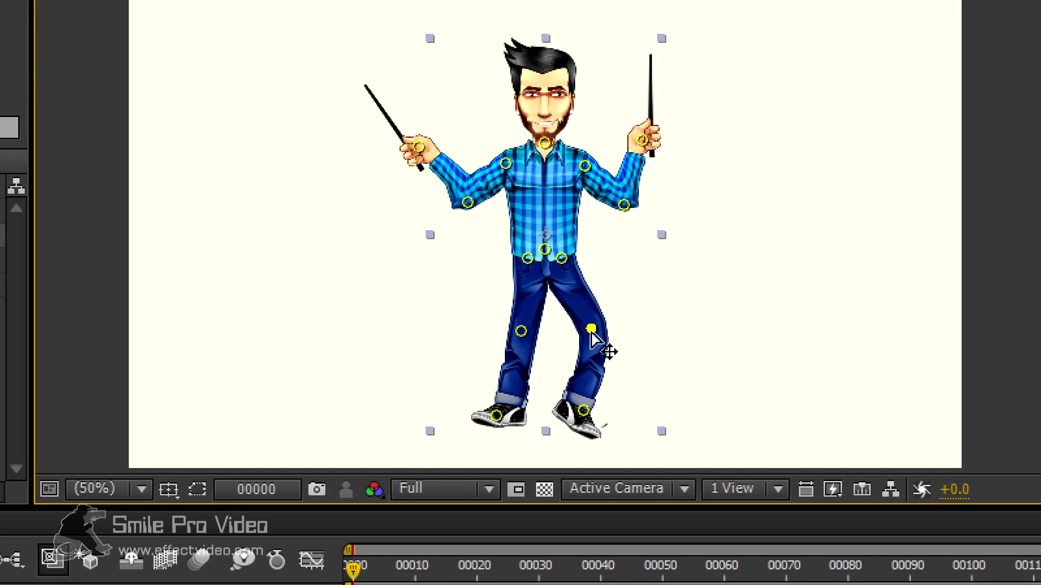
pyautogui.moveTo(583, 411); pyautogui.dragTo(582, 406)
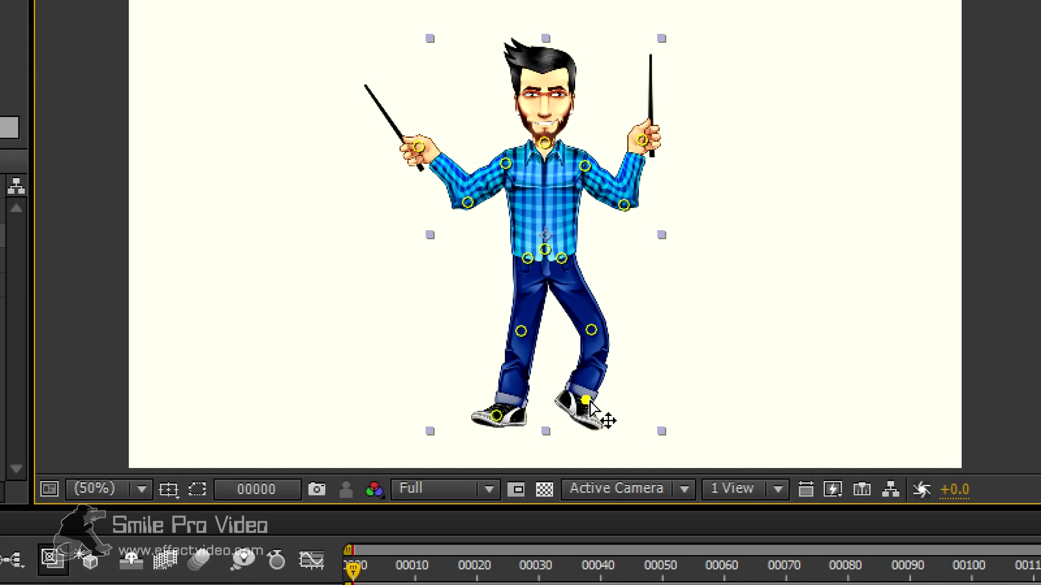
pyautogui.moveTo(596, 336); pyautogui.dragTo(575, 348)
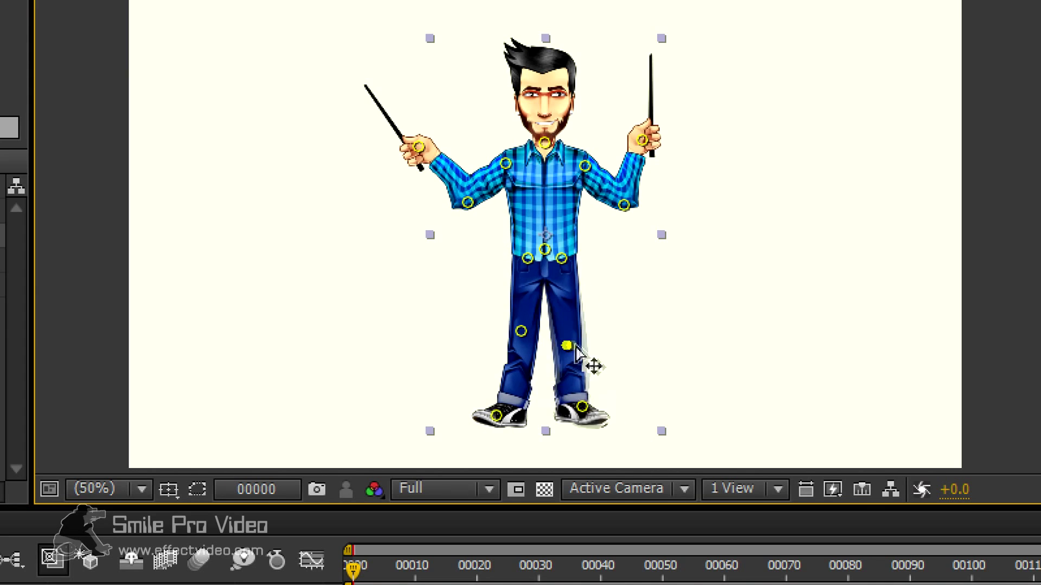
pyautogui.moveTo(519, 331)
pyautogui.mouseDown()
pyautogui.moveTo(484, 343)
pyautogui.moveTo(532, 343)
pyautogui.moveTo(508, 343)
pyautogui.mouseUp()
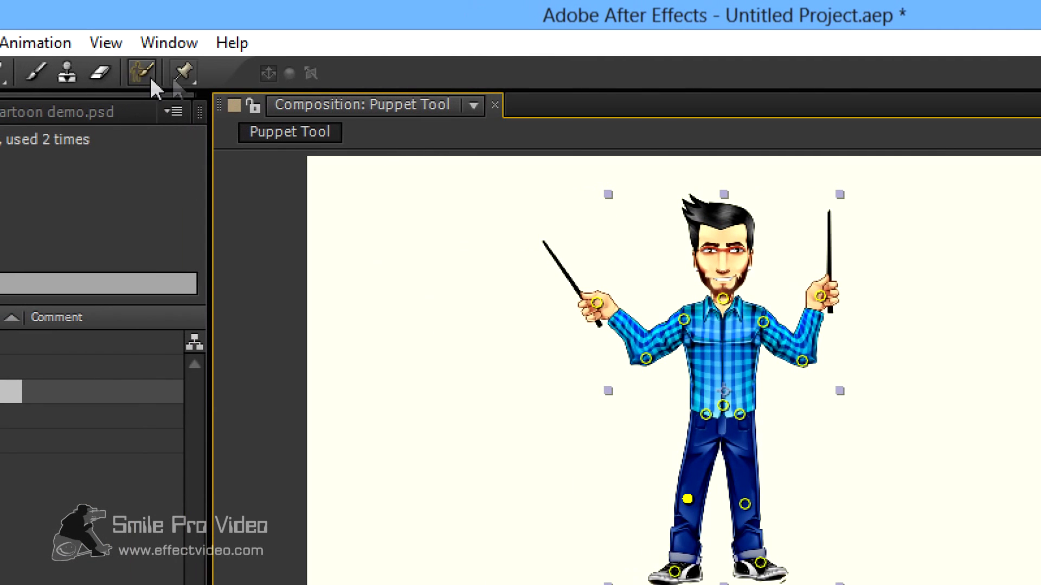
# Look through the available Puppet tool variants and return to the Selection tool.
pyautogui.click(6, 72)
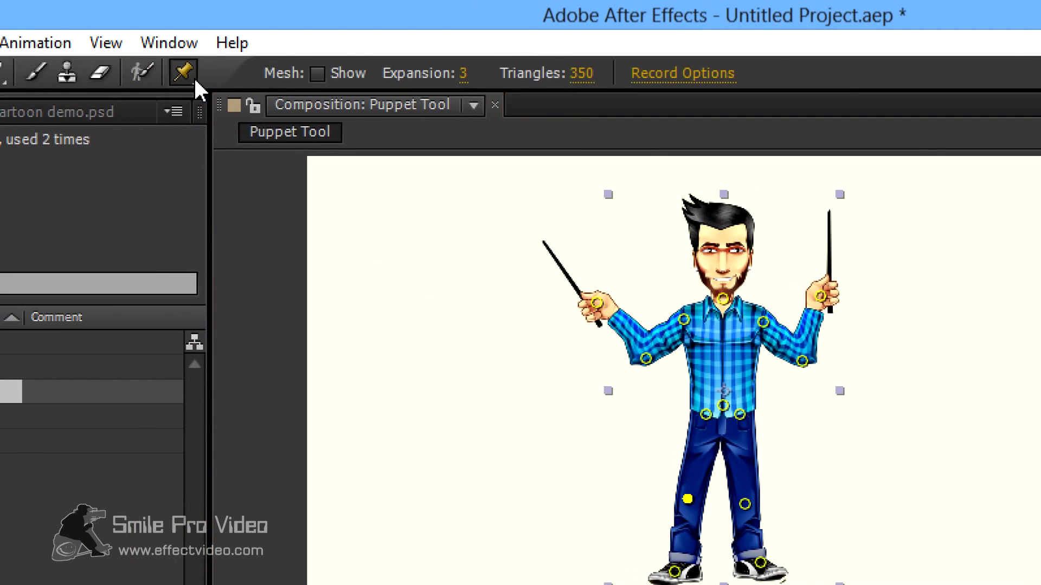
pyautogui.click(194, 81)
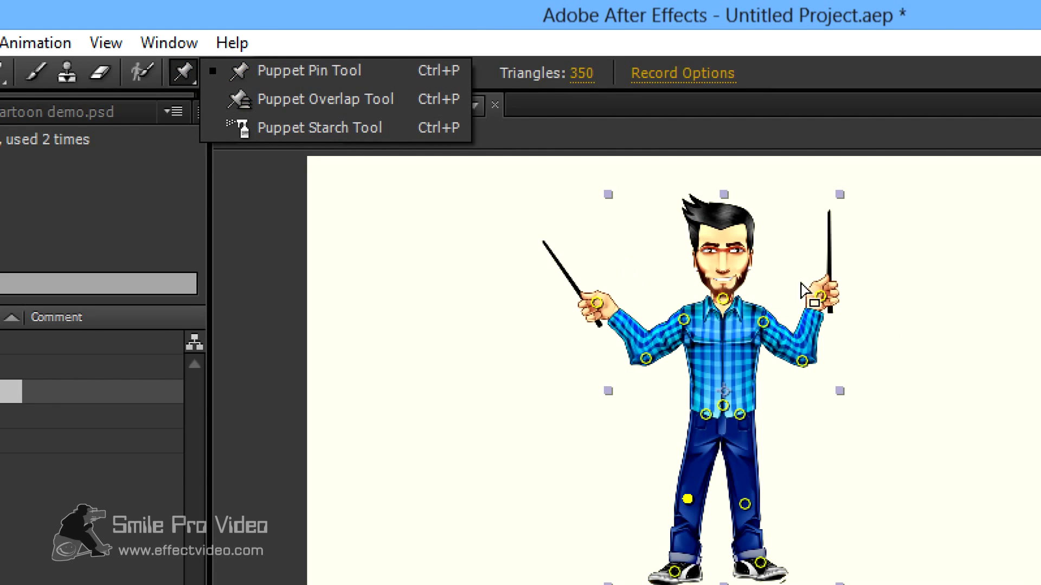
pyautogui.click(908, 105)
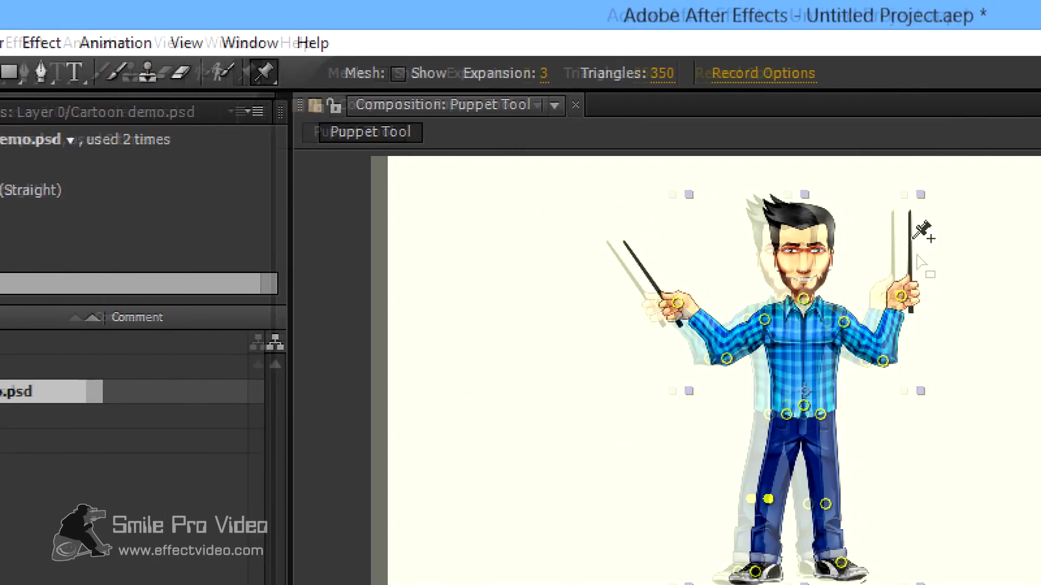
pyautogui.press('v')
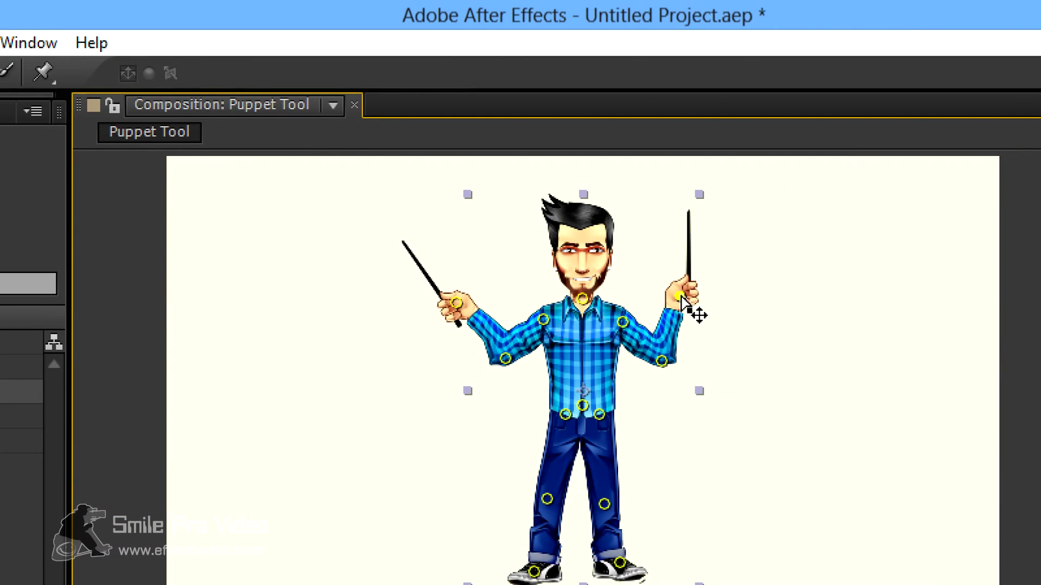
# Bring the R Hand pin in toward the face and swing it back outward, then bring the L Hand pin in beside the face.
pyautogui.moveTo(681, 297); pyautogui.dragTo(629, 297)
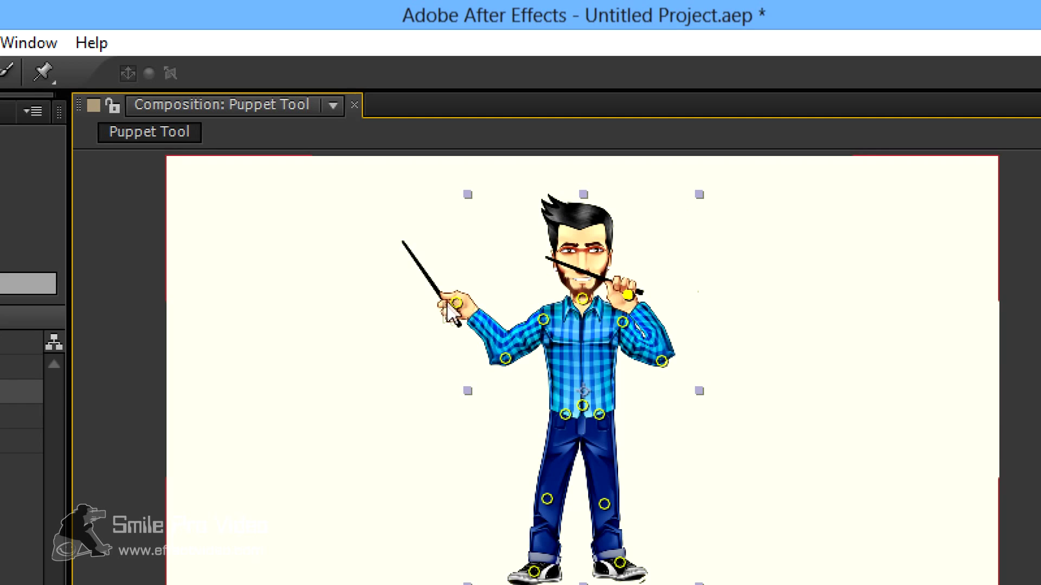
pyautogui.moveTo(628, 295); pyautogui.dragTo(725, 292)
pyautogui.click(463, 303)
pyautogui.moveTo(463, 304); pyautogui.dragTo(530, 299)
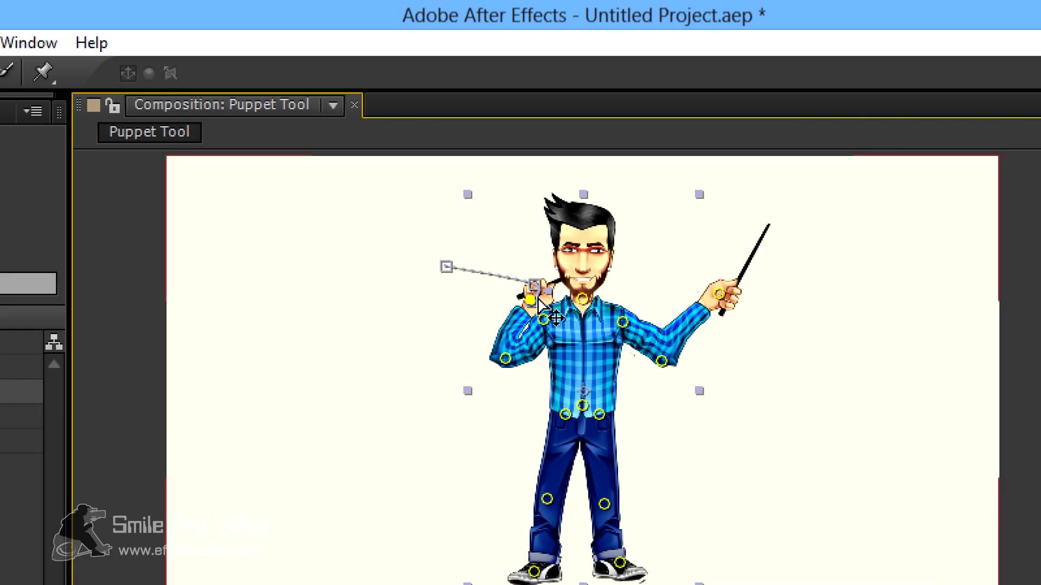
# Delete the L Hand pin's Position keyframe at frame 20 and move the hand slightly down and away from the face.
pyautogui.click(582, 299)
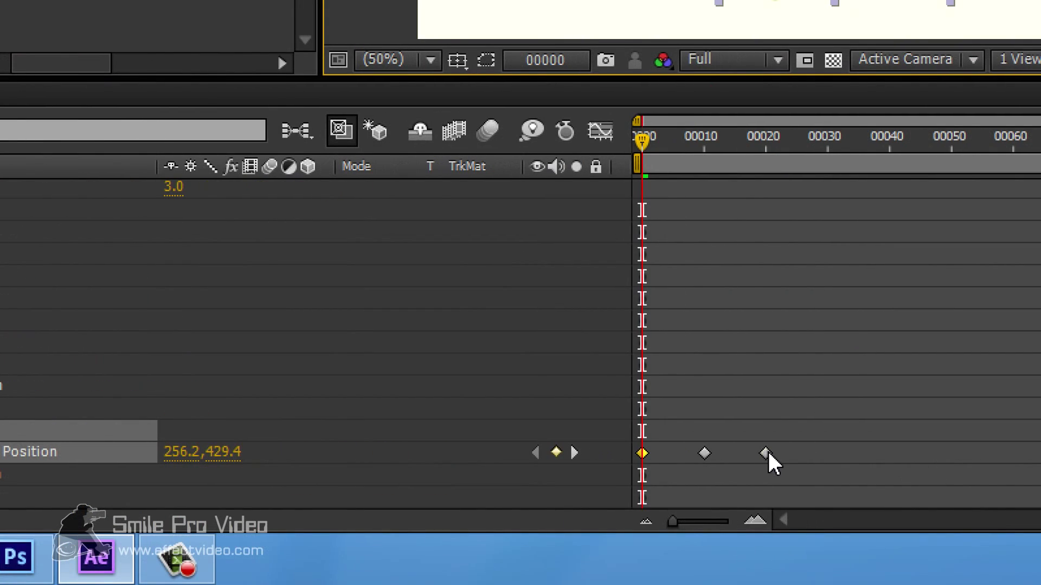
pyautogui.click(765, 452)
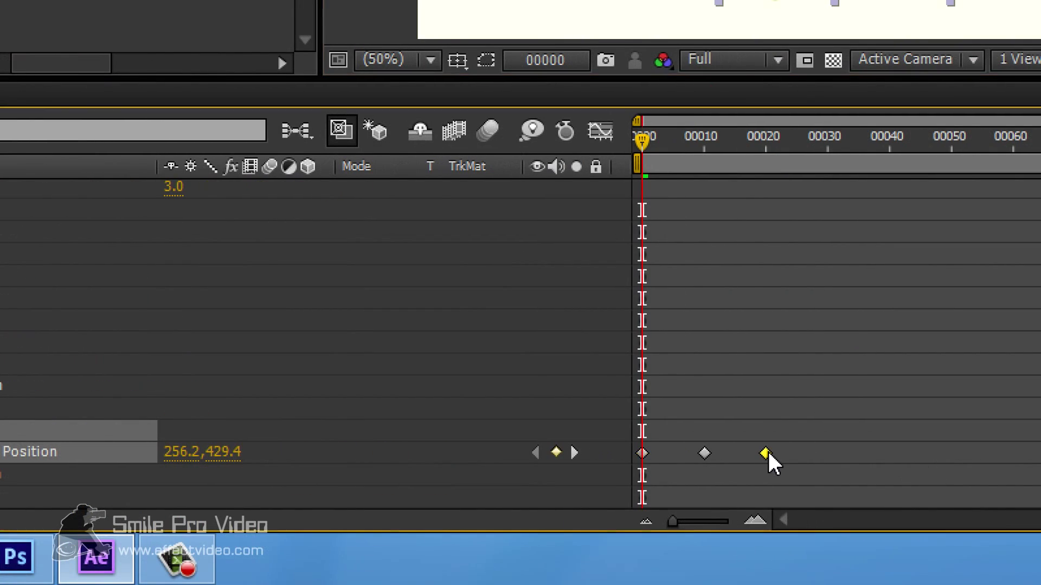
pyautogui.press('Delete')
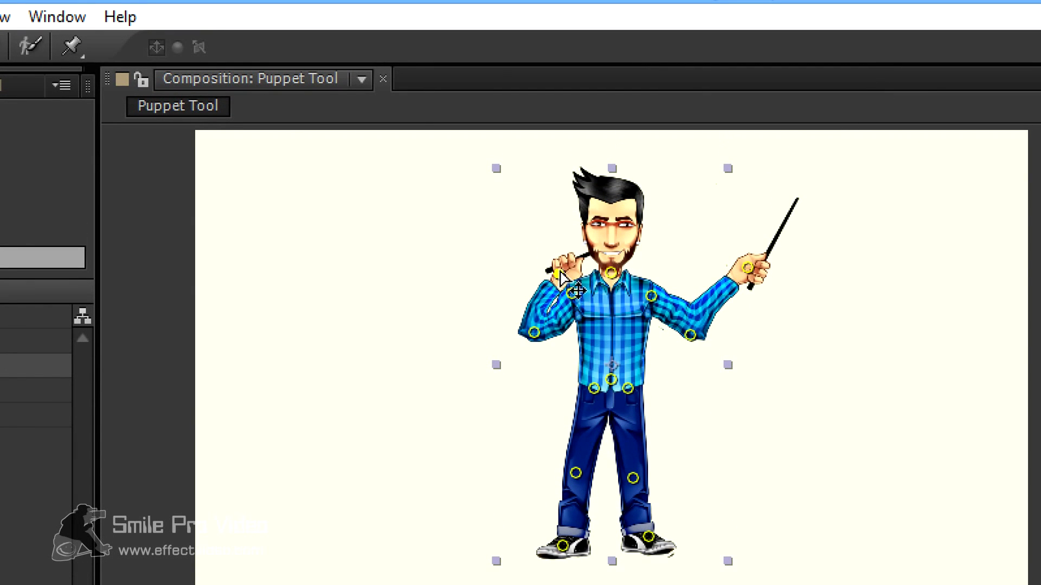
pyautogui.moveTo(558, 272); pyautogui.dragTo(540, 284)
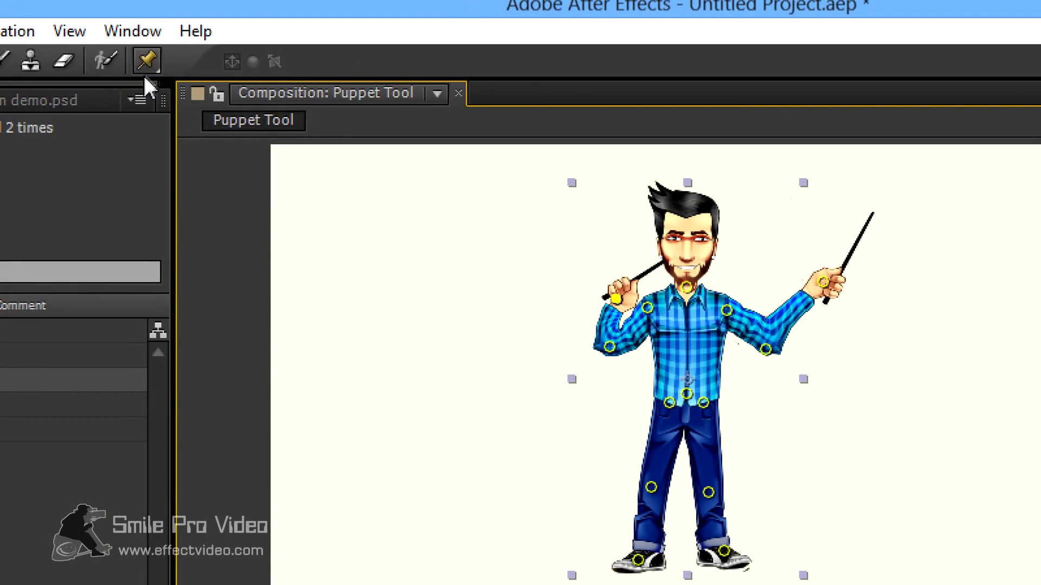
# Place a Puppet Overlap pin on the L Hand position in the character's original outline.
pyautogui.click(145, 60)
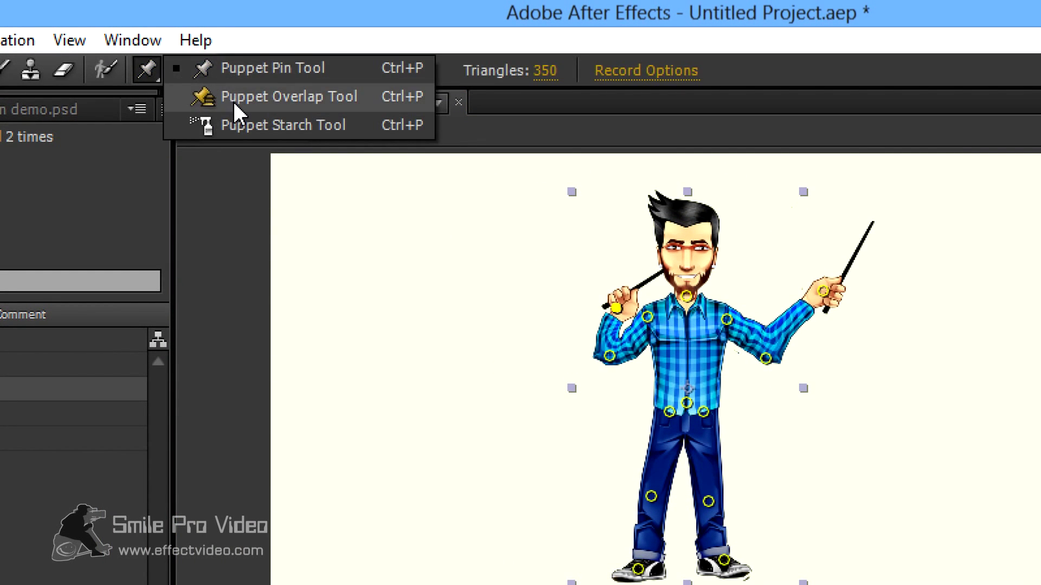
pyautogui.click(235, 103)
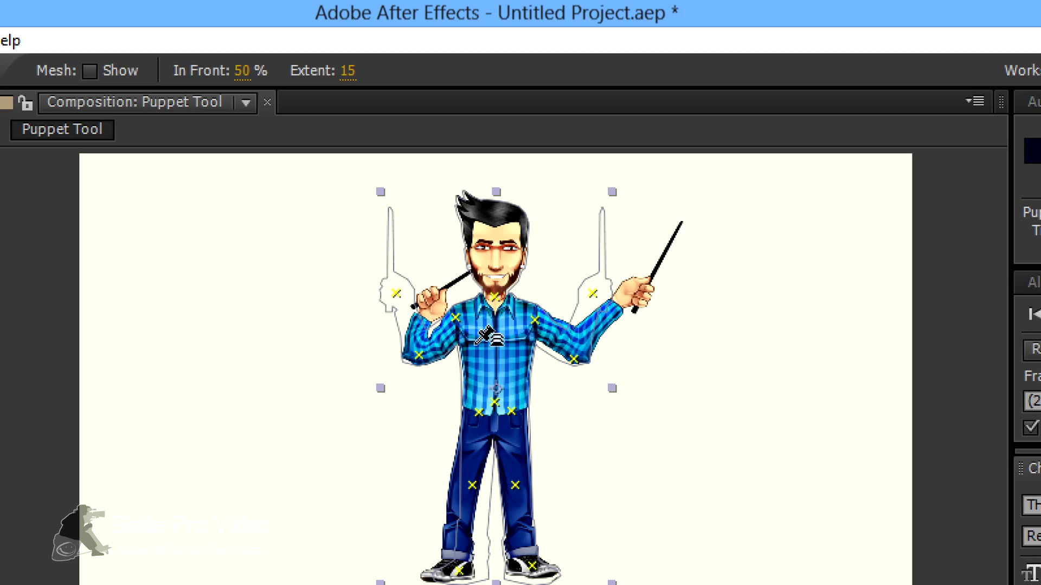
pyautogui.click(395, 293)
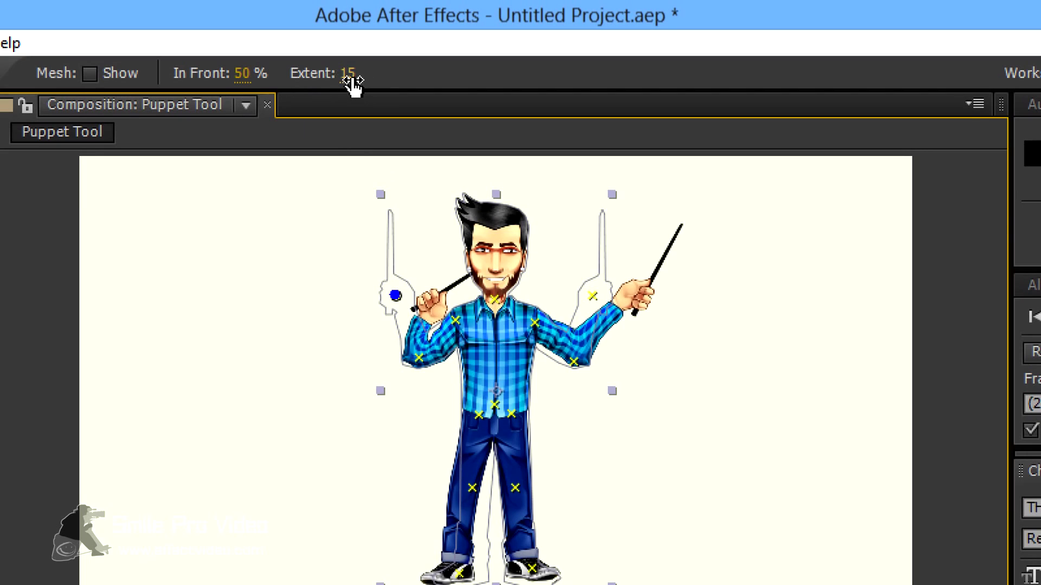
# Increase the L Hand overlap pin's Extent to 377 so that it covers the stick and the whole arm.
pyautogui.moveTo(352, 82); pyautogui.dragTo(402, 85)
pyautogui.moveTo(339, 76); pyautogui.dragTo(504, 87)
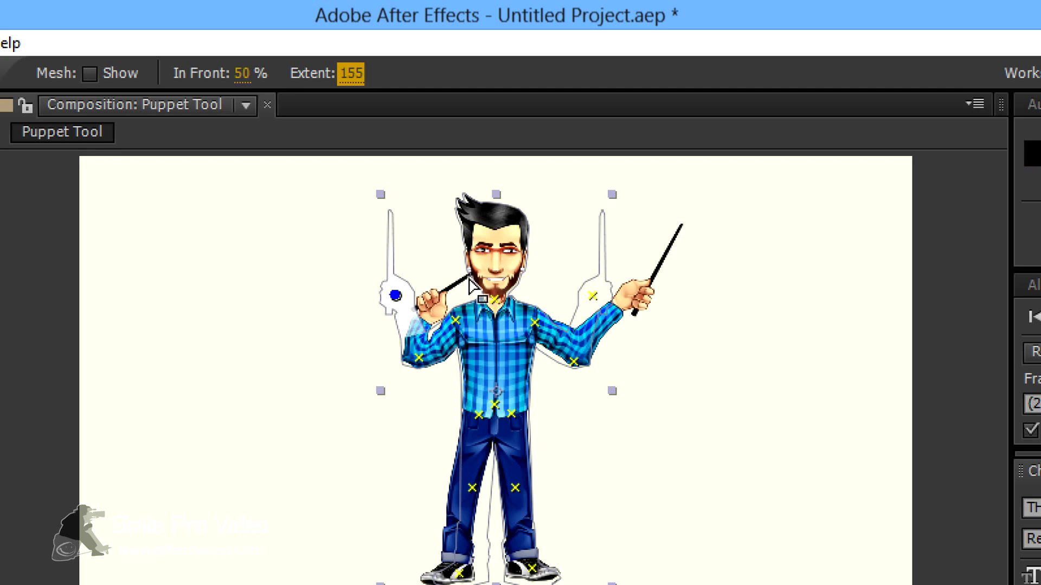
pyautogui.moveTo(342, 76); pyautogui.dragTo(561, 84)
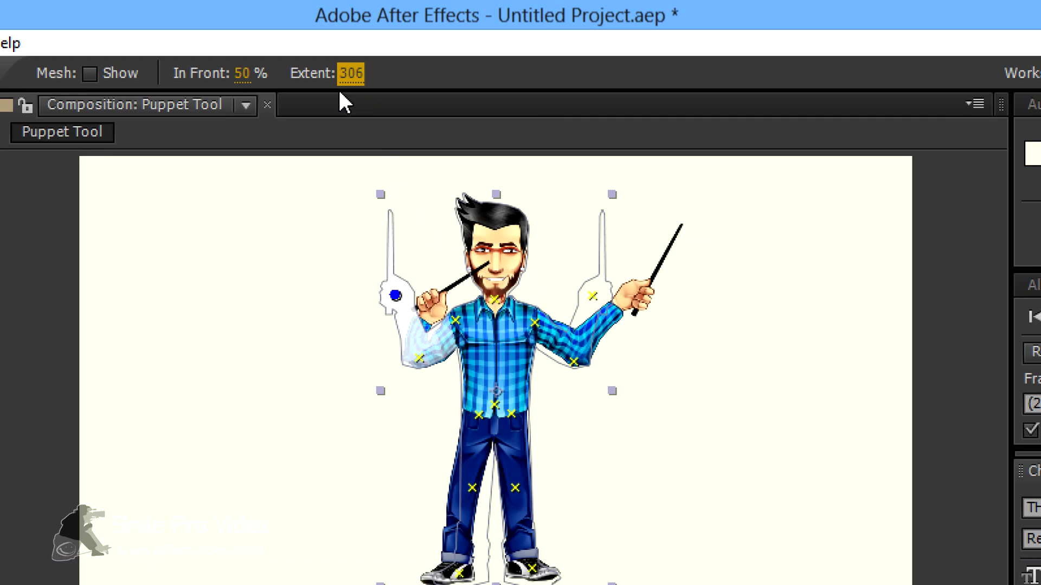
pyautogui.moveTo(358, 76); pyautogui.dragTo(373, 82)
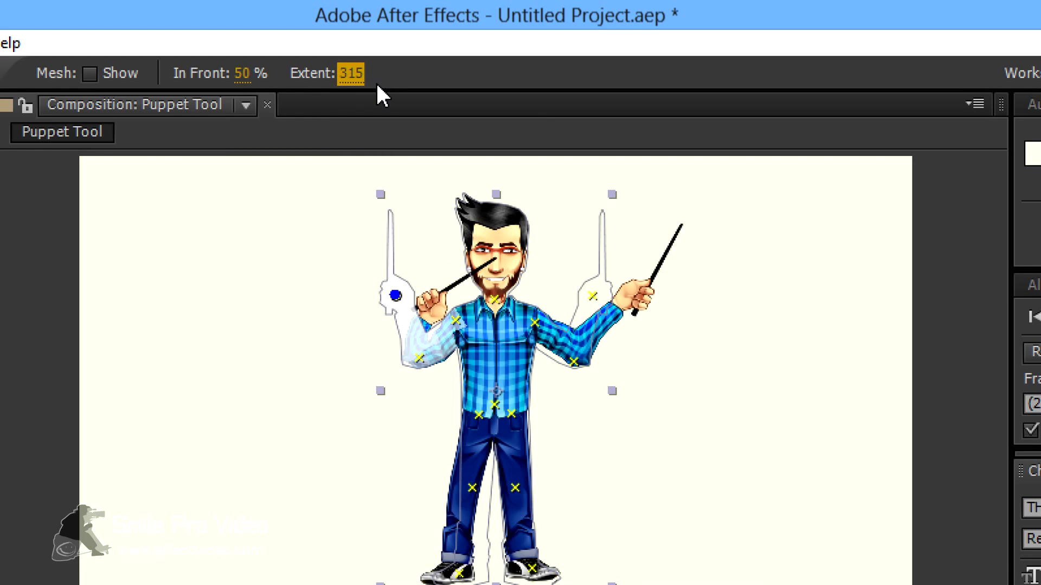
pyautogui.moveTo(353, 81); pyautogui.dragTo(403, 79)
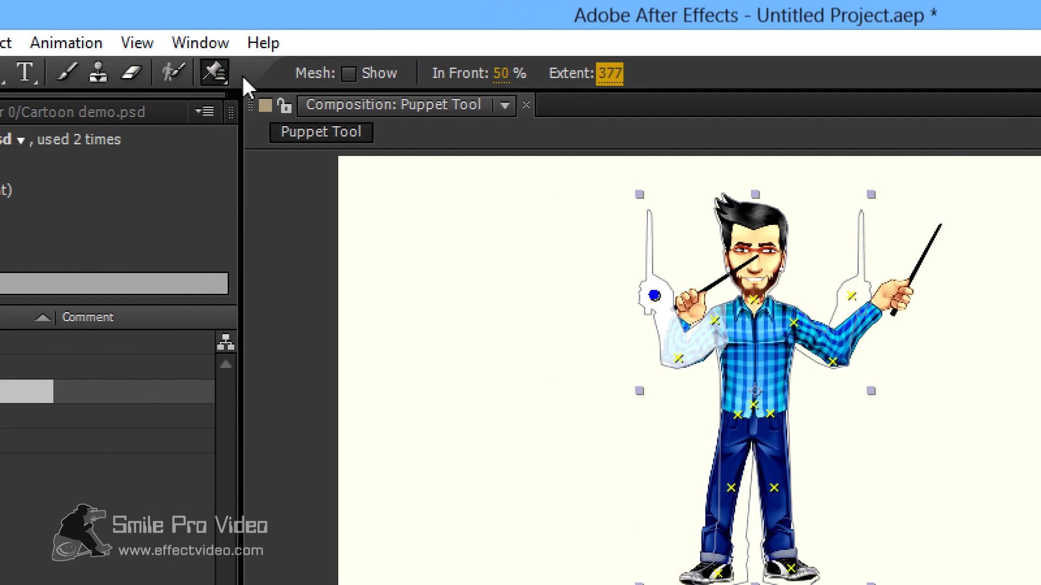
# With the Puppet Pin tool, swing the L Hand pin outward and bring the R Hand pin in so its stick crosses the face.
pyautogui.click(223, 75)
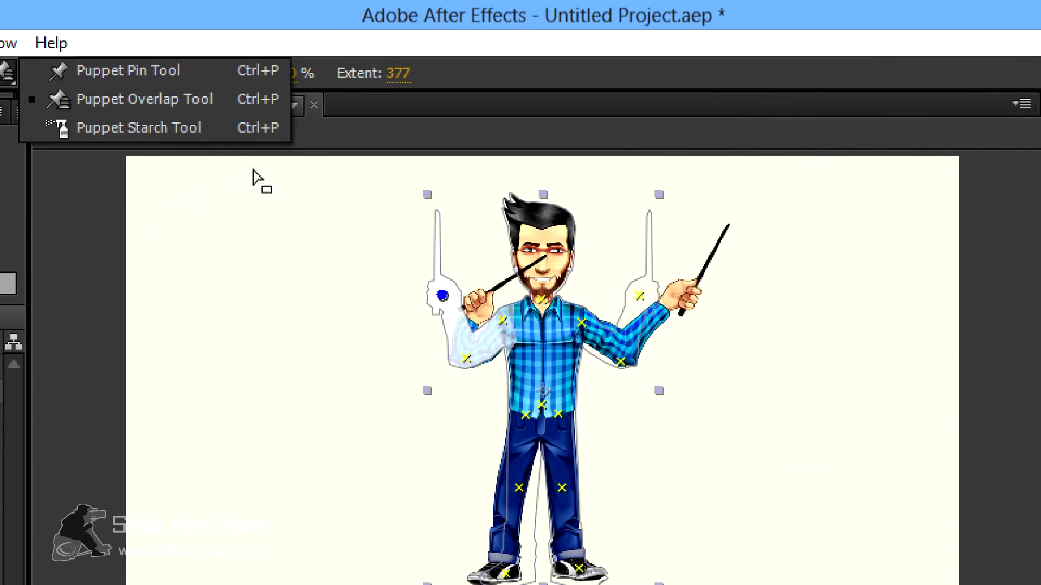
pyautogui.click(126, 73)
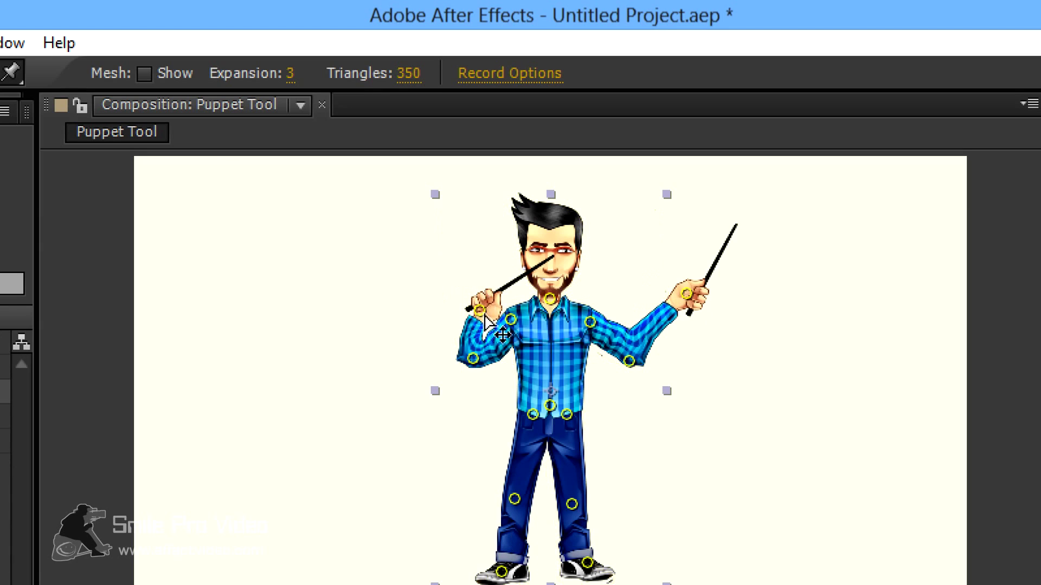
pyautogui.moveTo(481, 311); pyautogui.dragTo(414, 298)
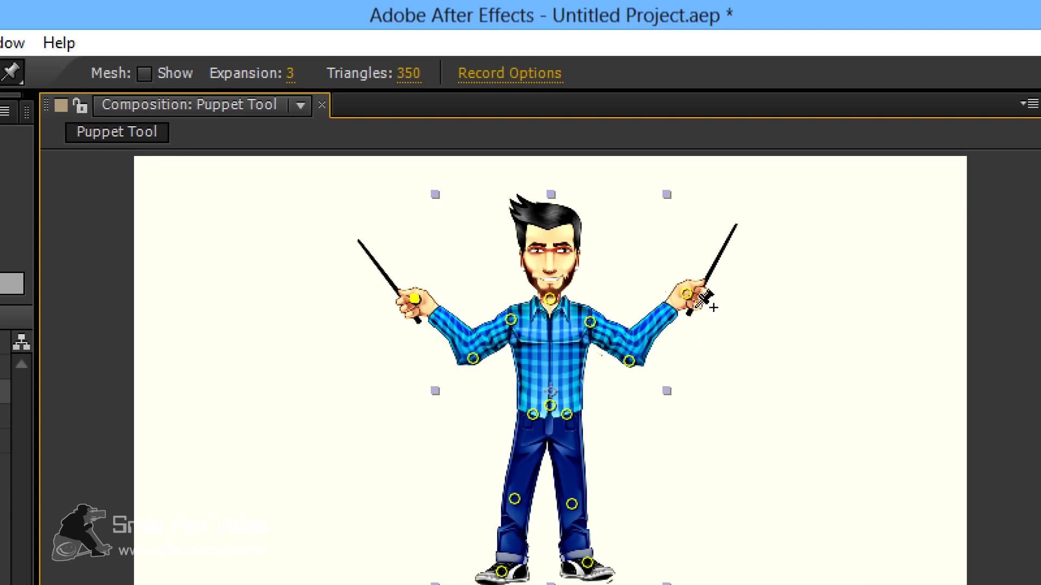
pyautogui.moveTo(648, 292); pyautogui.dragTo(611, 300)
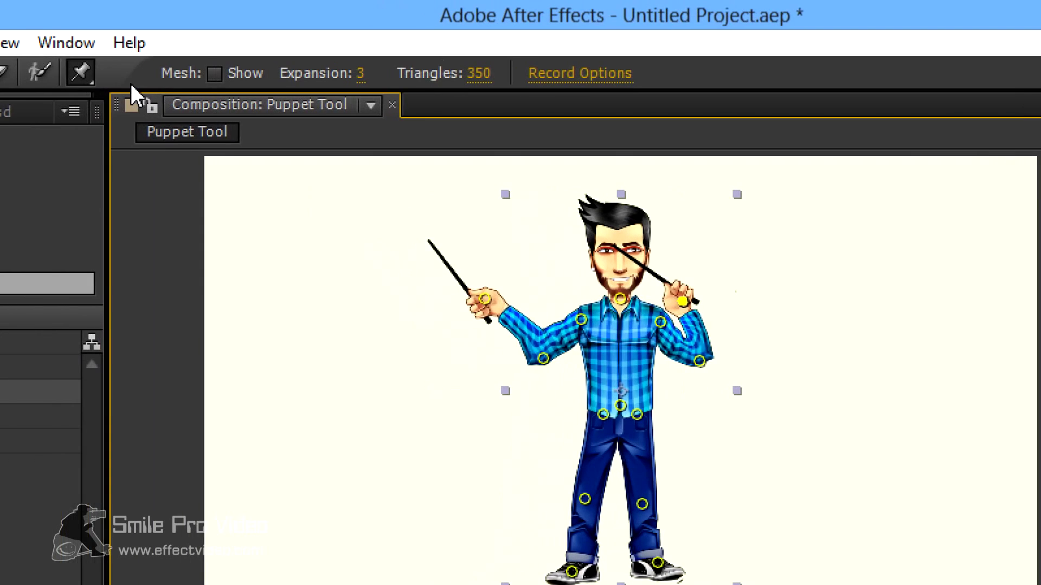
# Add a second Puppet Overlap pin on the R Hand position in the character's original outline.
pyautogui.click(90, 75)
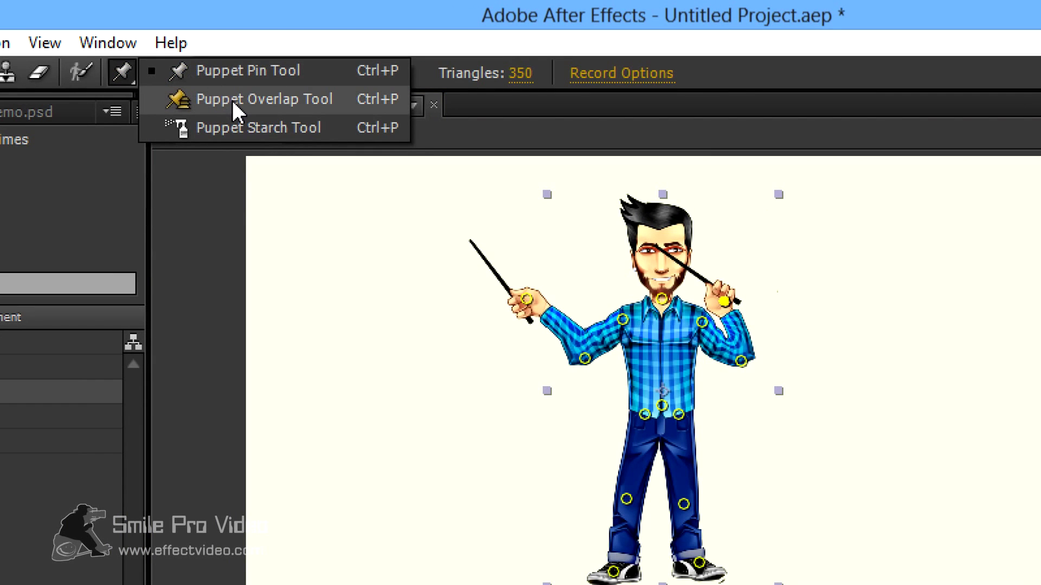
pyautogui.click(233, 101)
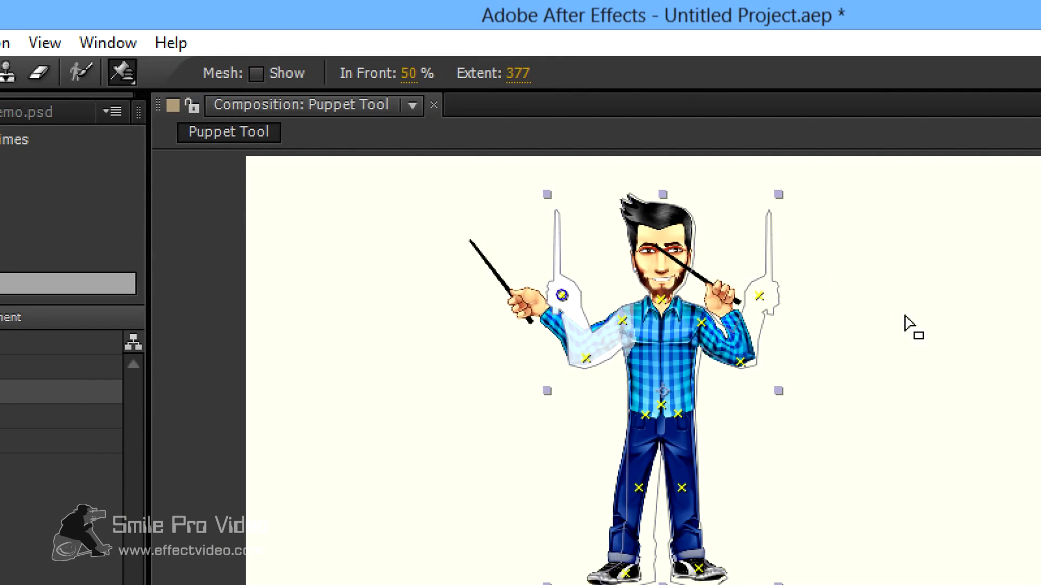
pyautogui.click(759, 295)
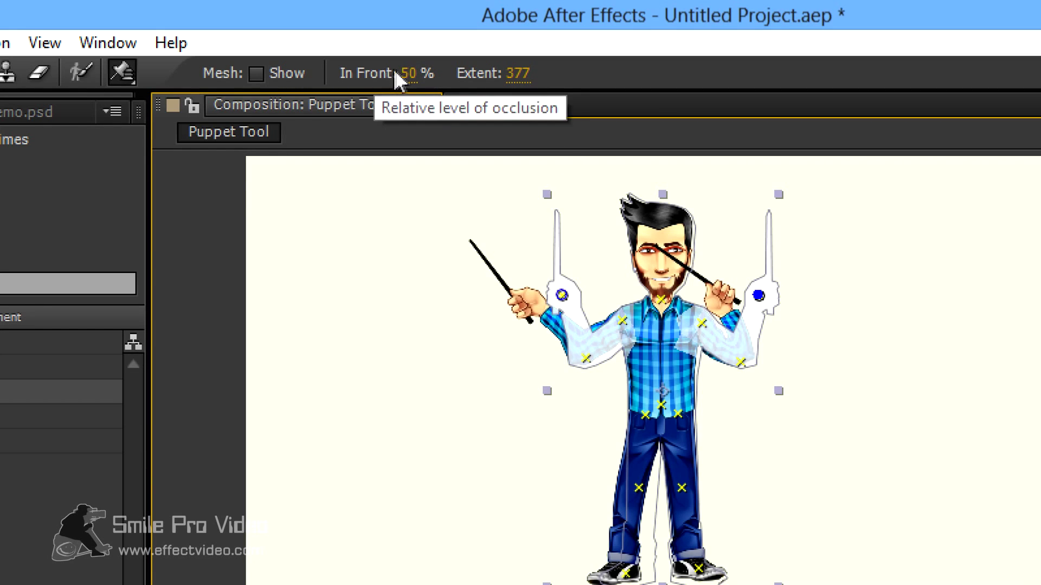
# Set the R Hand overlap pin's In Front to -50% and reduce its Extent to 199.
pyautogui.click(417, 76)
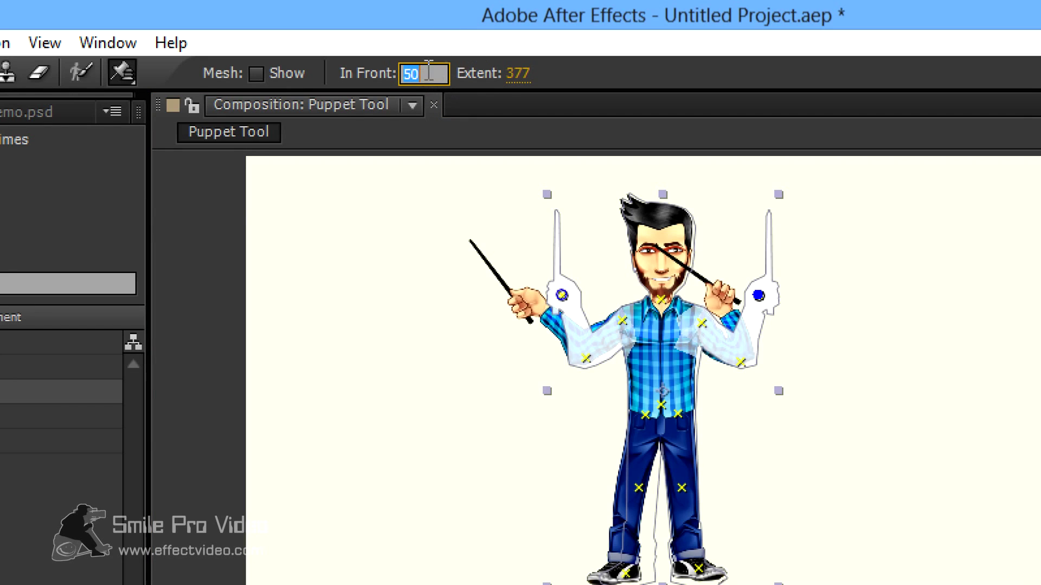
pyautogui.press('Return')
pyautogui.moveTo(414, 74); pyautogui.dragTo(283, 78)
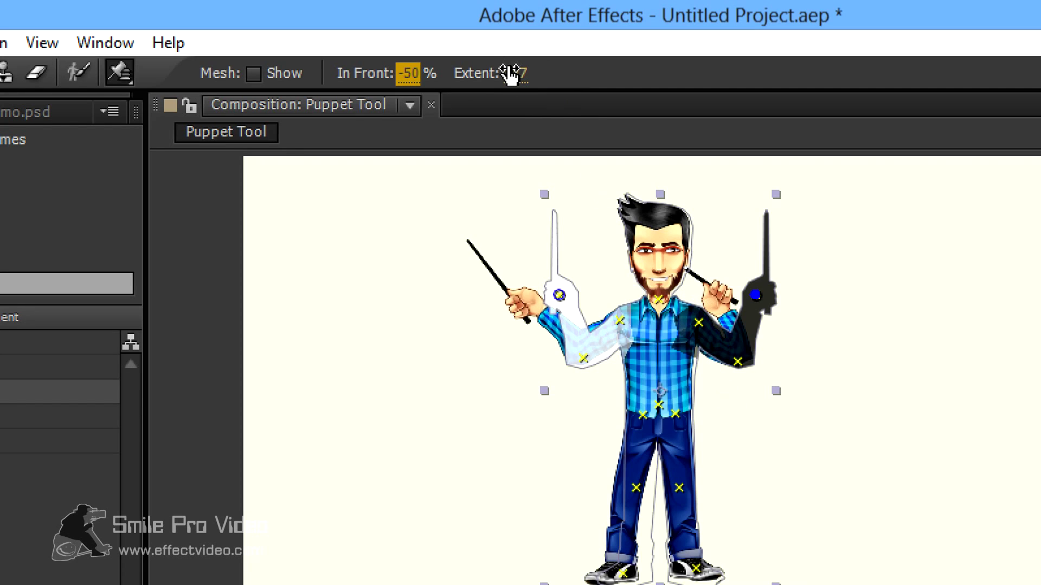
pyautogui.moveTo(519, 75); pyautogui.dragTo(252, 82)
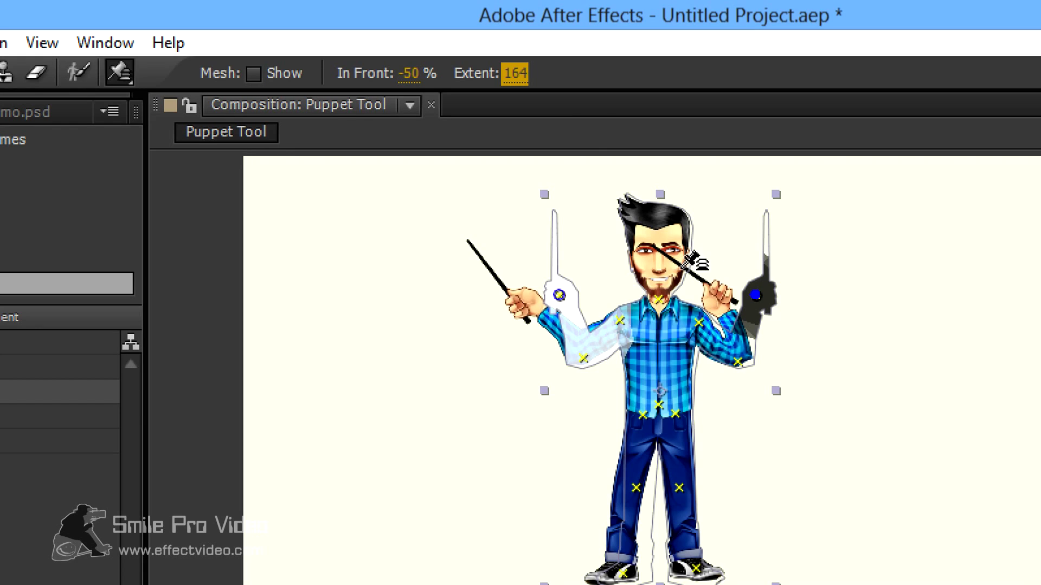
pyautogui.moveTo(507, 74)
pyautogui.mouseDown()
pyautogui.moveTo(559, 73)
pyautogui.moveTo(564, 85)
pyautogui.mouseUp()
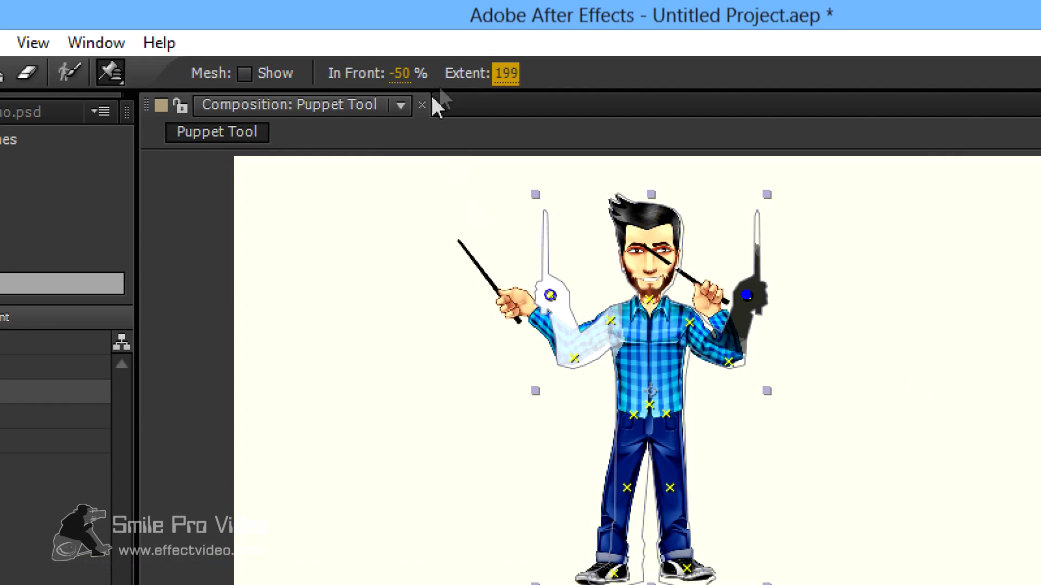
# Increase the R Hand overlap pin's Extent to 291 and set its In Front to 50%.
pyautogui.moveTo(506, 74); pyautogui.dragTo(610, 83)
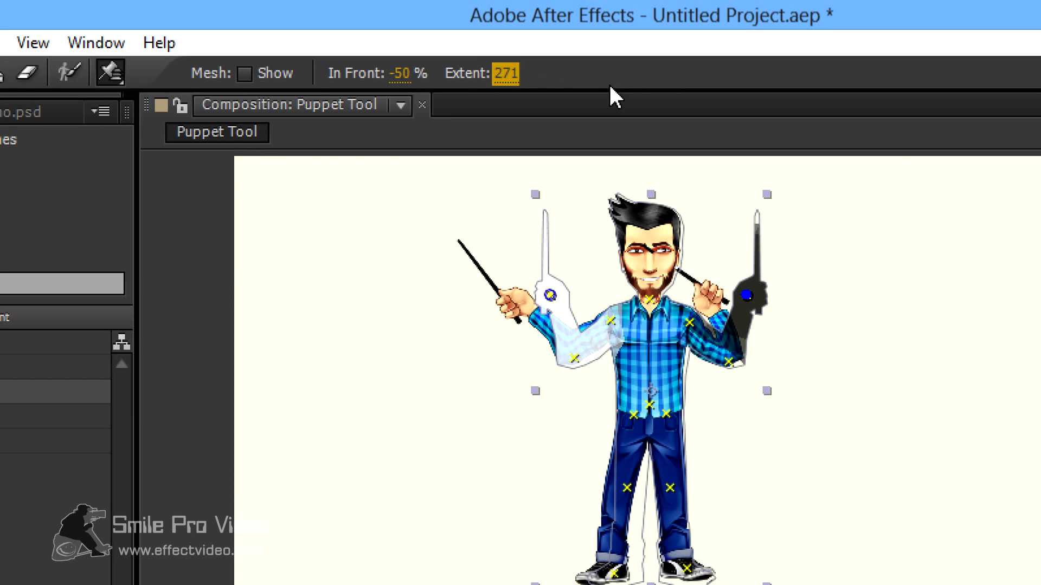
pyautogui.moveTo(497, 86); pyautogui.dragTo(554, 94)
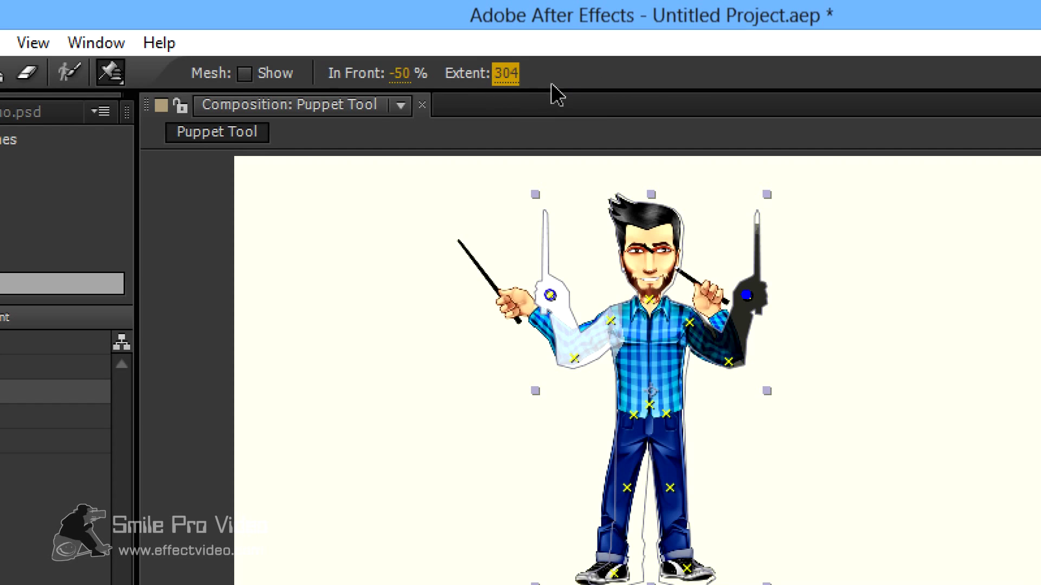
pyautogui.moveTo(489, 79); pyautogui.dragTo(486, 77)
pyautogui.click(400, 81)
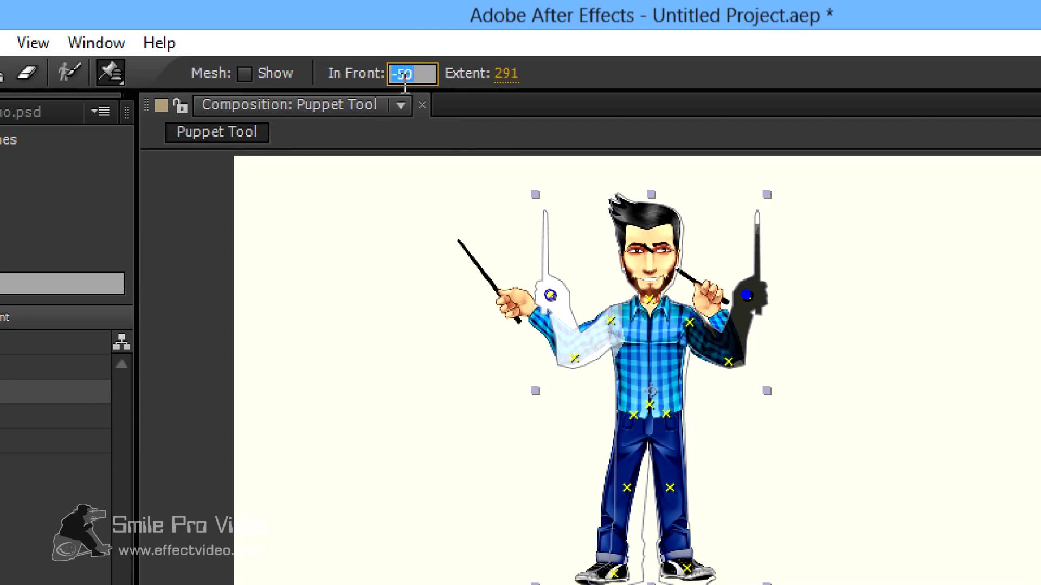
pyautogui.write('50')
pyautogui.press('Return')
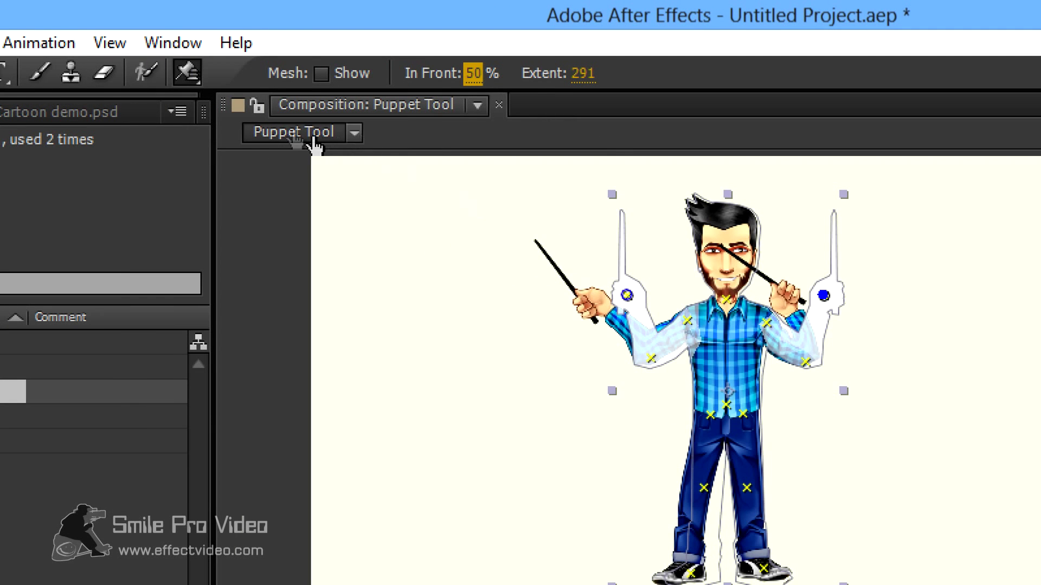
# Bring the R Hand puppet pin slightly inward and add a Puppet Starch pin on the R Hand position in the character's original outline.
pyautogui.click(189, 71)
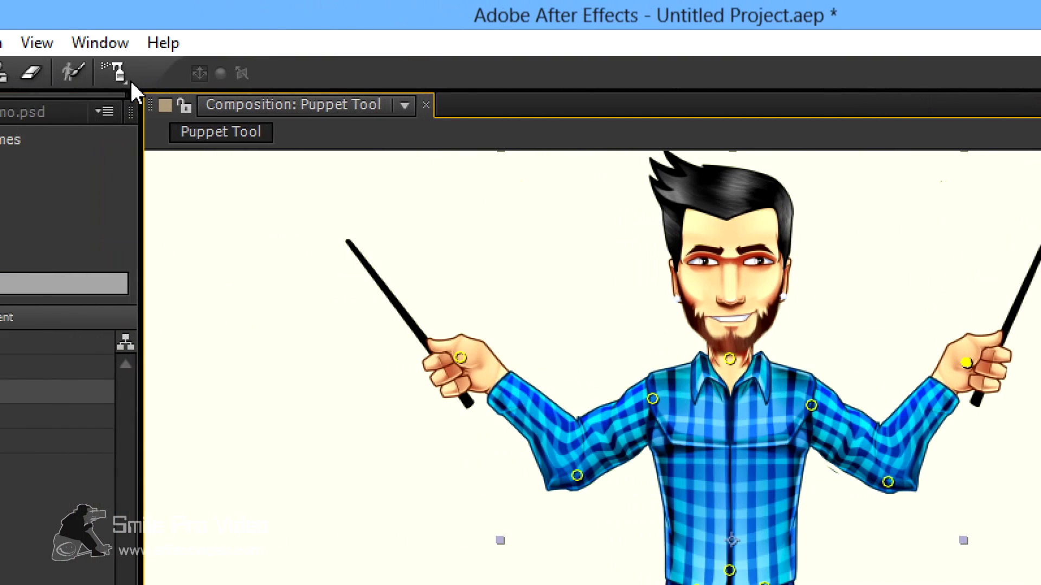
pyautogui.click(130, 81)
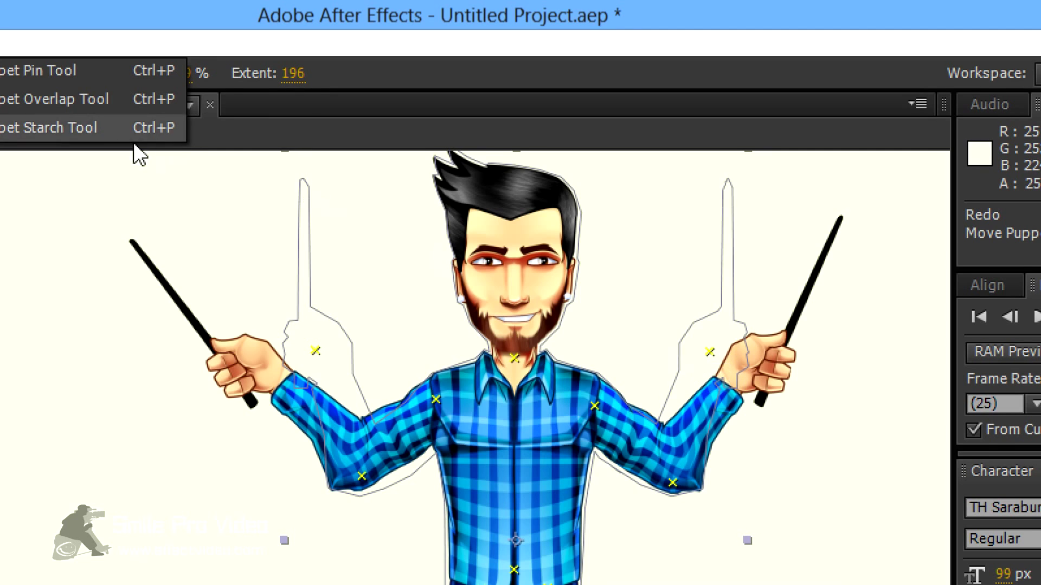
pyautogui.hotkey('ctrl', 'p')
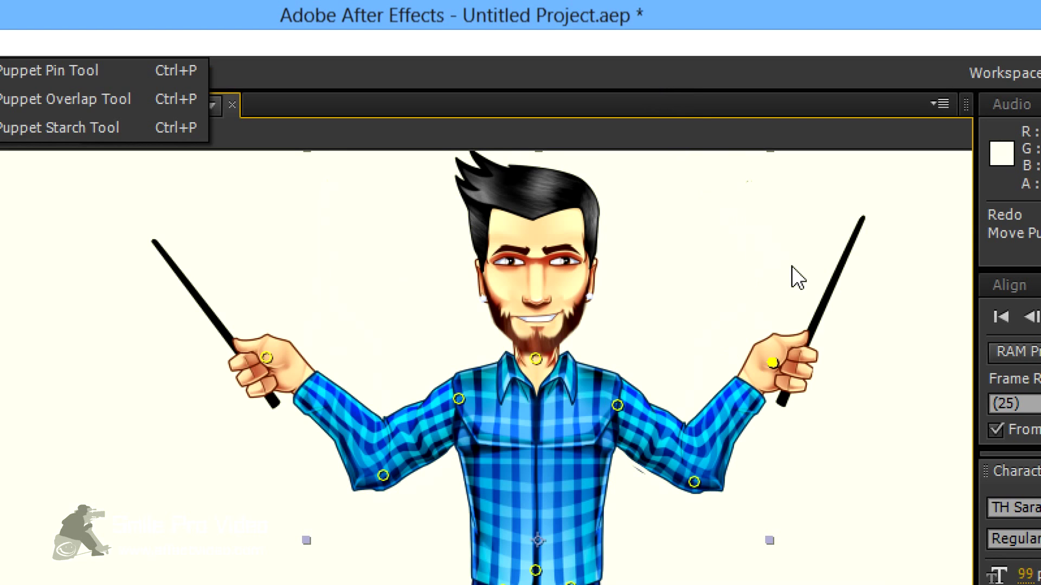
pyautogui.moveTo(771, 363); pyautogui.dragTo(744, 347)
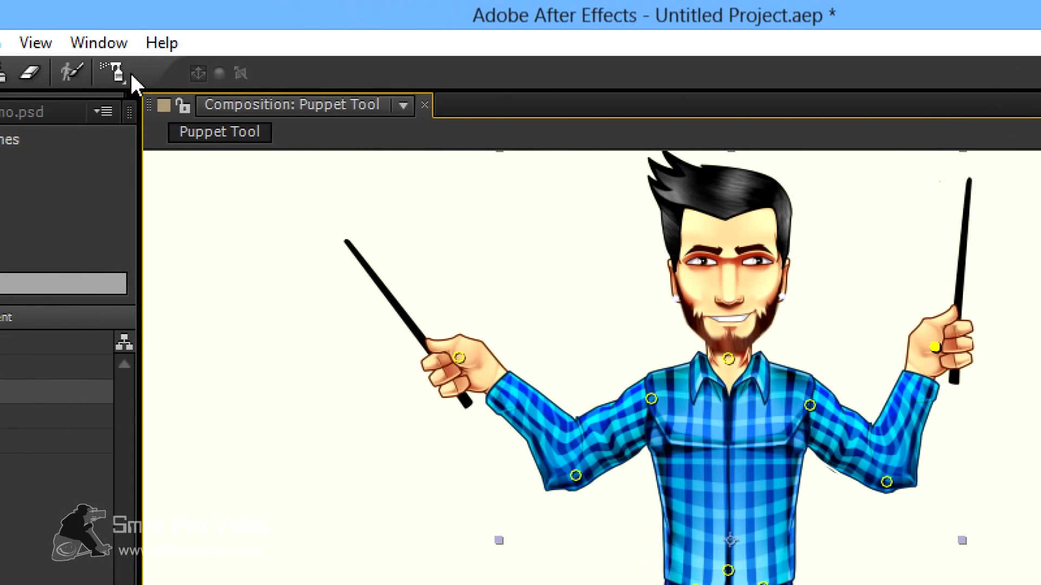
pyautogui.click(72, 72)
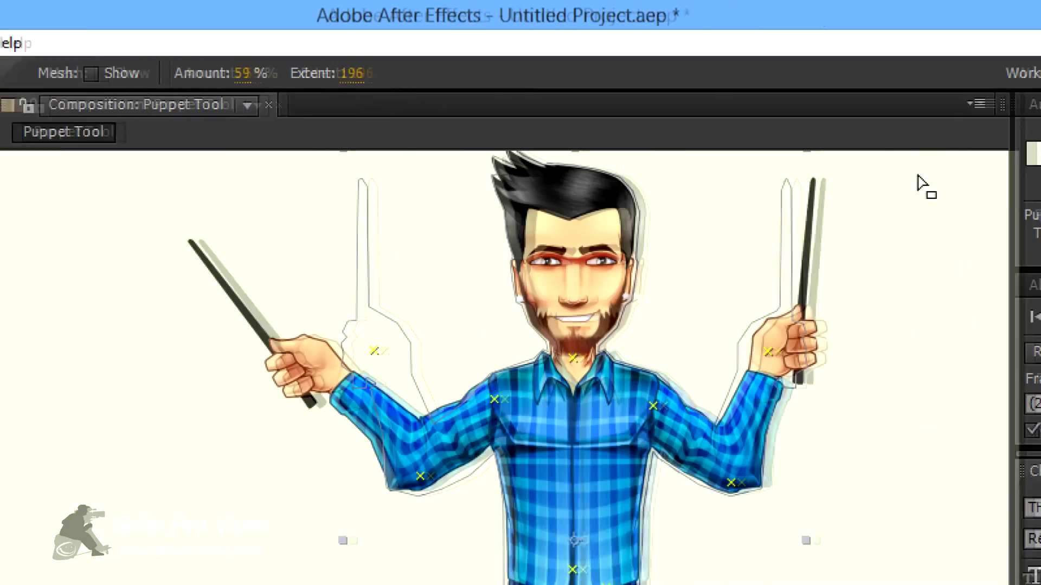
pyautogui.press('.')
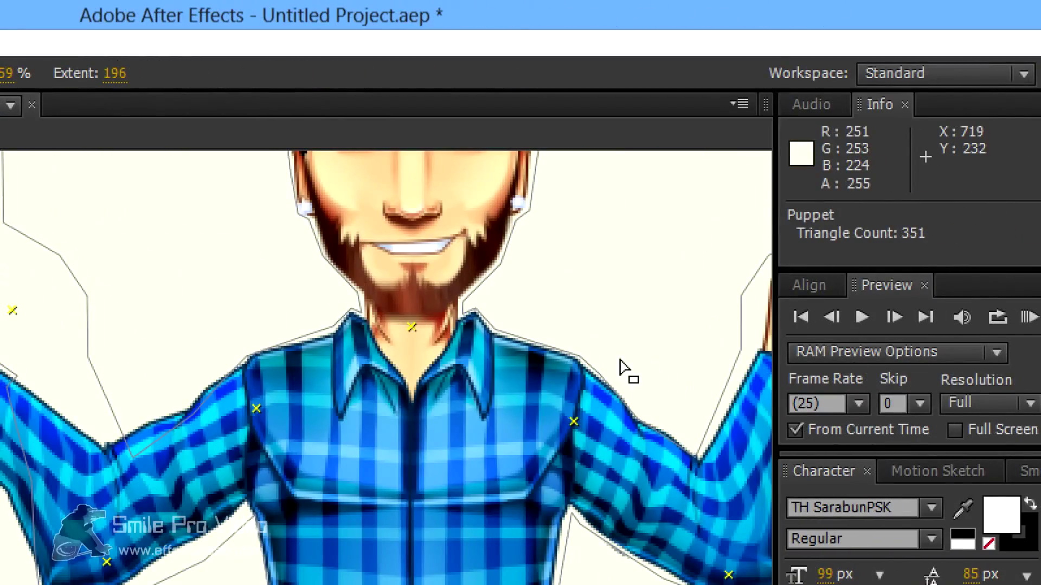
pyautogui.moveTo(622, 360); pyautogui.dragTo(311, 337)
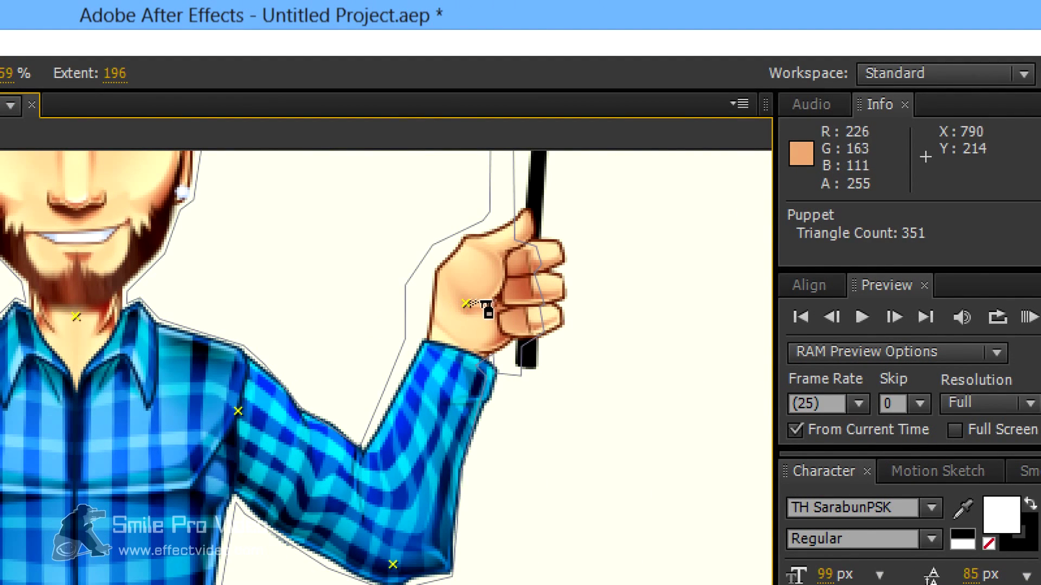
pyautogui.click(467, 305)
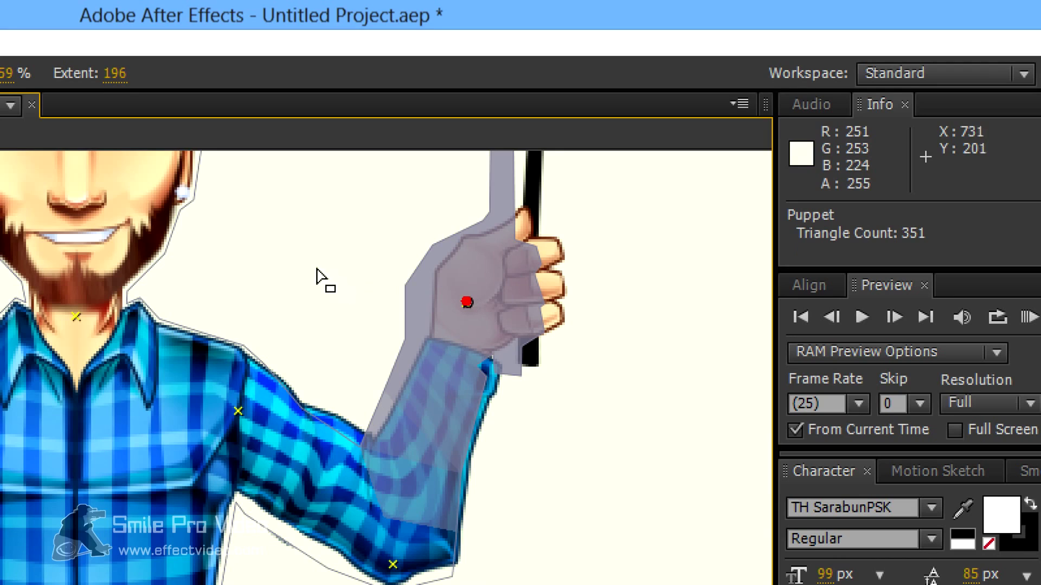
pyautogui.scroll(-1, 282, 260)
pyautogui.moveTo(184, 258); pyautogui.dragTo(485, 259)
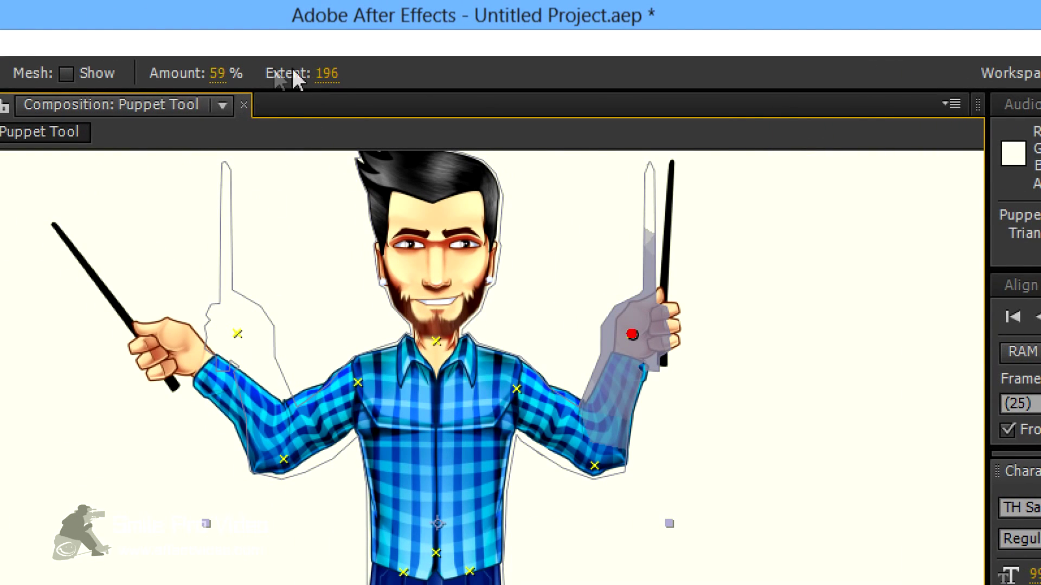
# Adjust the R Hand starch pin's Extent to 247 so that it reaches into the upper arm.
pyautogui.moveTo(333, 87); pyautogui.dragTo(463, 90)
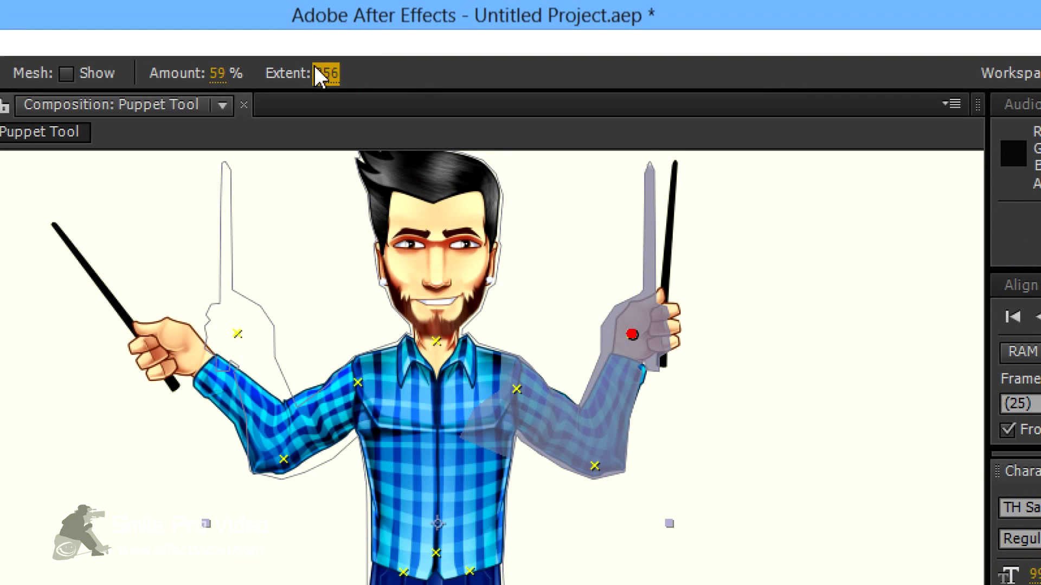
pyautogui.moveTo(336, 77); pyautogui.dragTo(155, 76)
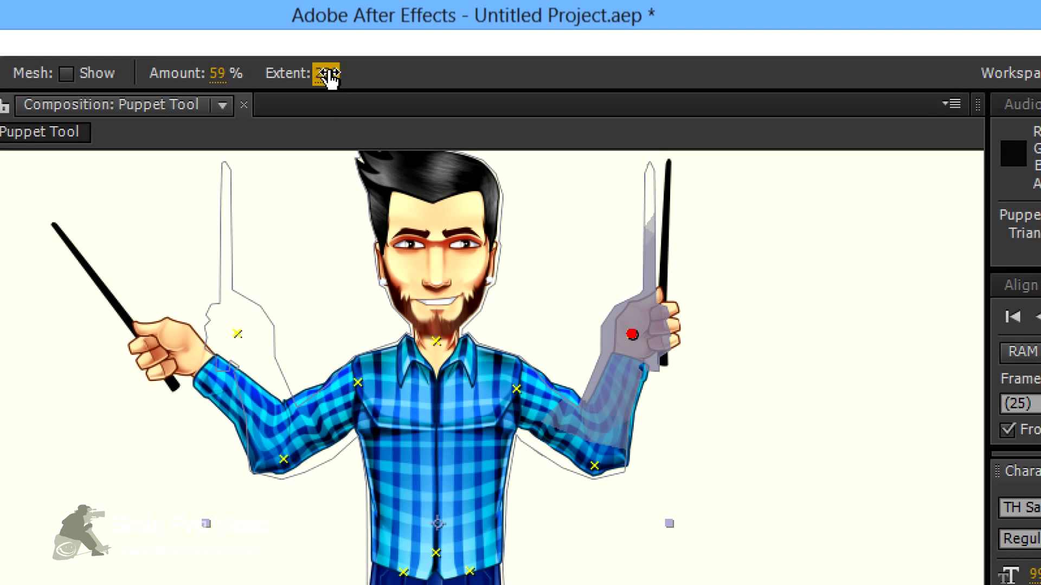
pyautogui.moveTo(343, 71); pyautogui.dragTo(371, 76)
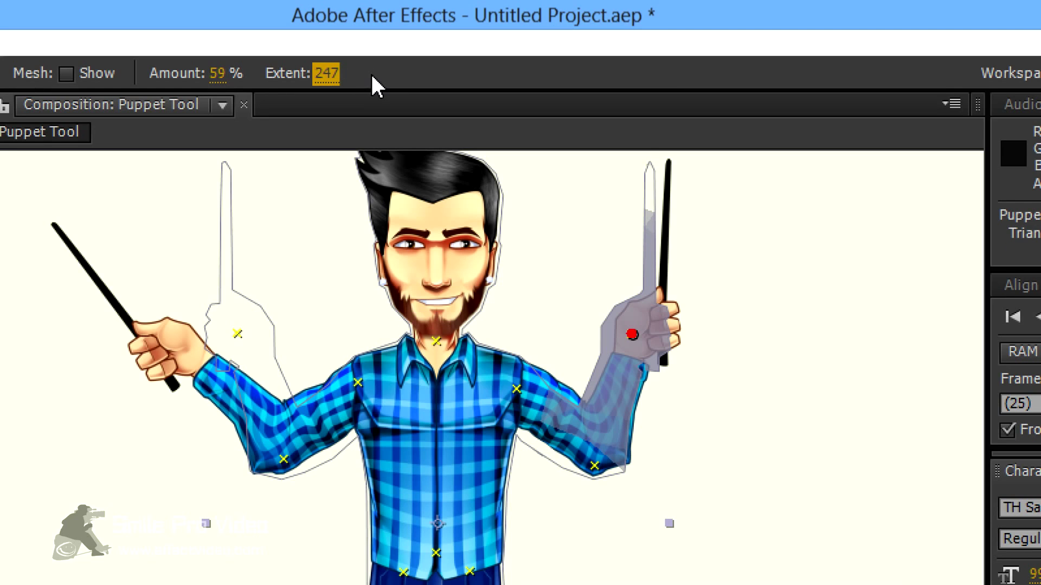
# With the Puppet Pin tool, swing the R Hand pin outward to bend the starched arm.
pyautogui.click(401, 105)
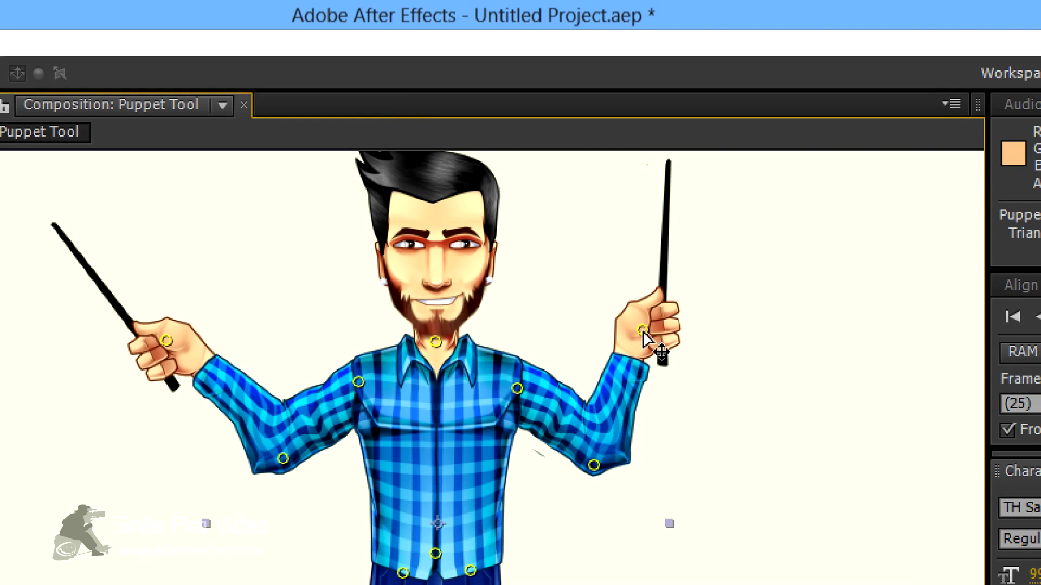
pyautogui.moveTo(643, 332); pyautogui.dragTo(715, 347)
pyautogui.moveTo(716, 344); pyautogui.dragTo(706, 343)
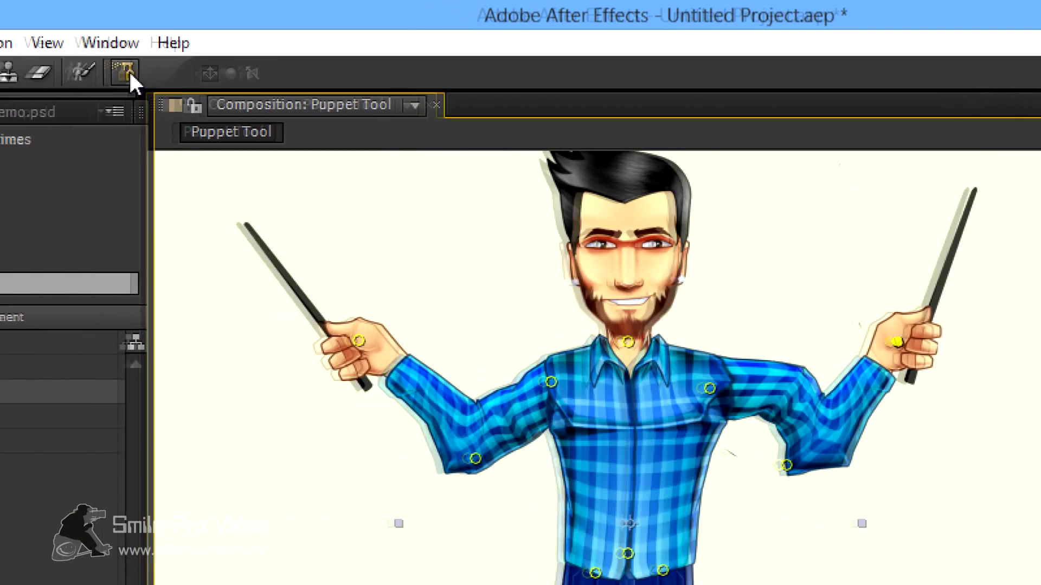
# With the Puppet Starch tool, set the R Hand starch pin's Extent to 160 and its Amount to -25%.
pyautogui.click(129, 70)
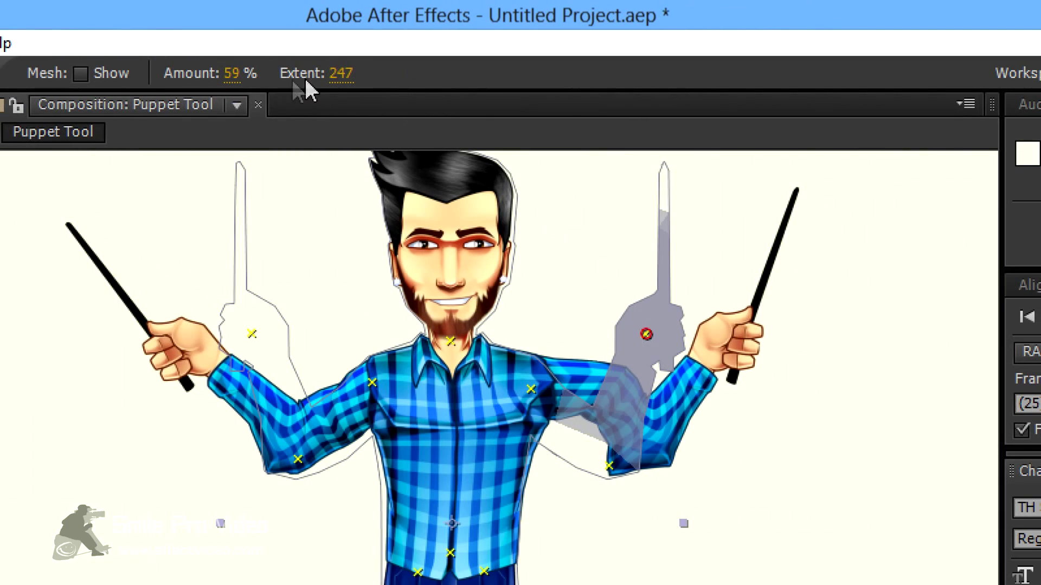
pyautogui.click(341, 75)
pyautogui.write('160')
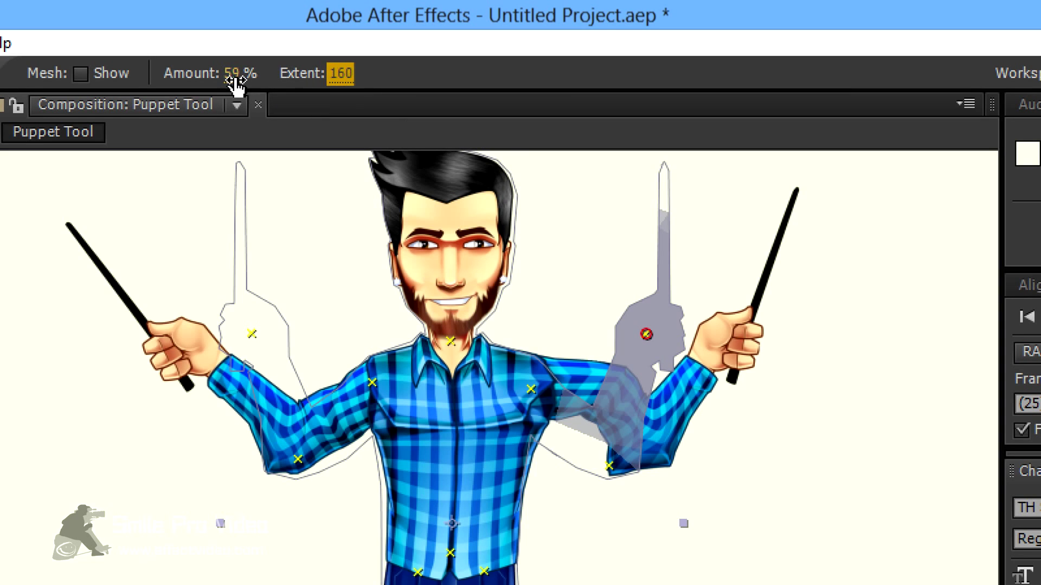
pyautogui.click(232, 74)
pyautogui.write('-25')
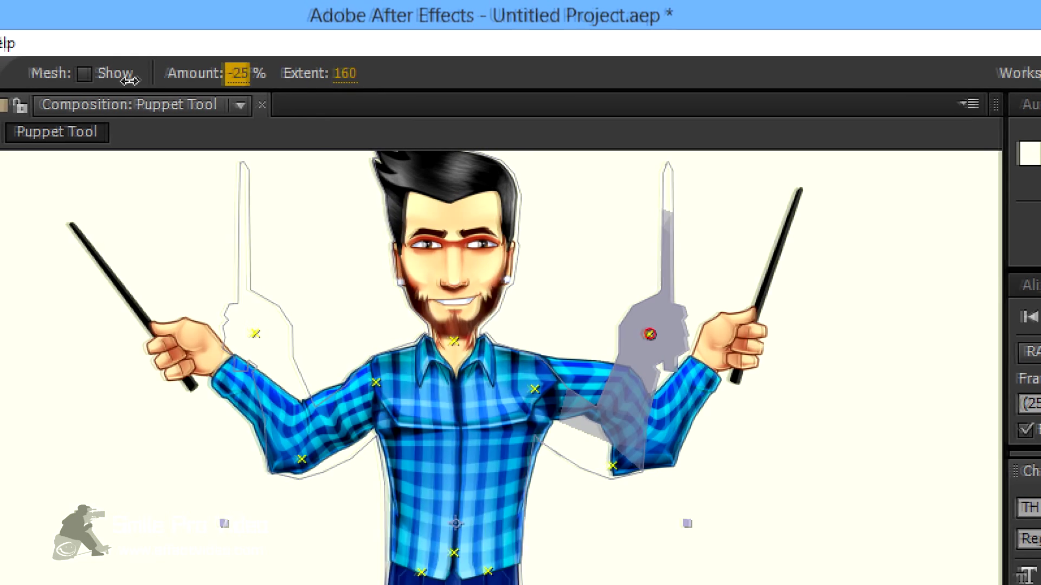
# Set the R Hand starch pin's Amount to 22% and reduce its Extent to 100.
pyautogui.click(652, 335)
pyautogui.moveTo(343, 79); pyautogui.dragTo(190, 78)
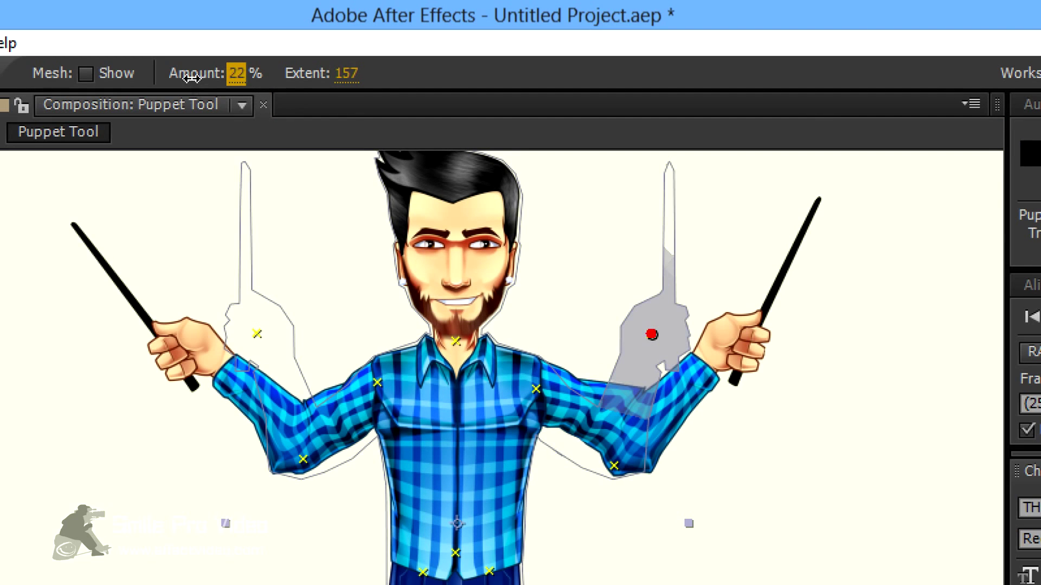
pyautogui.moveTo(348, 80); pyautogui.dragTo(278, 82)
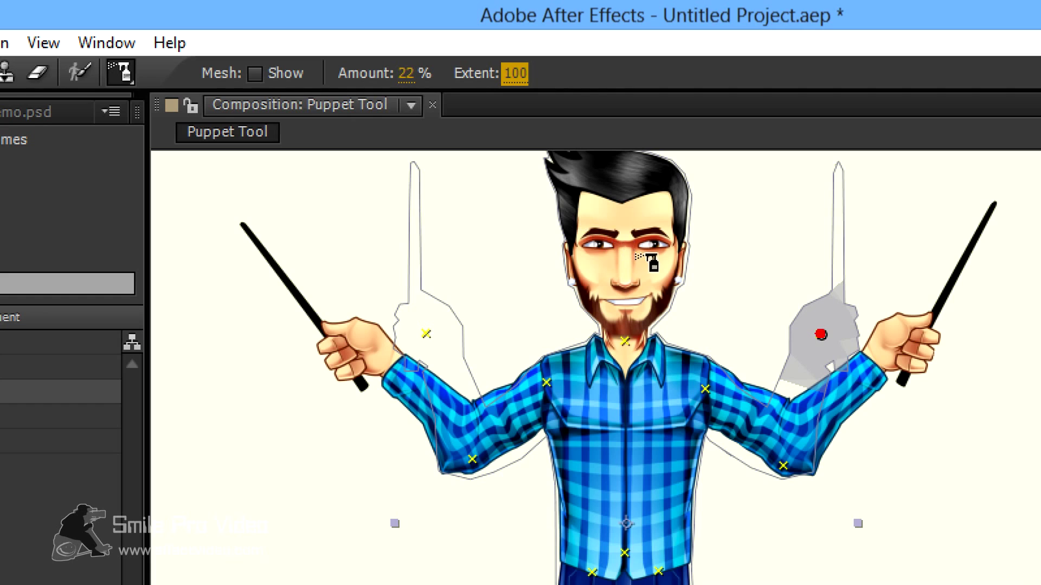
# Select the R Foot pin, reveal the keyframed Position properties of the puppet pins, and hide the Mode and TrkMat columns.
pyautogui.click(463, 234)
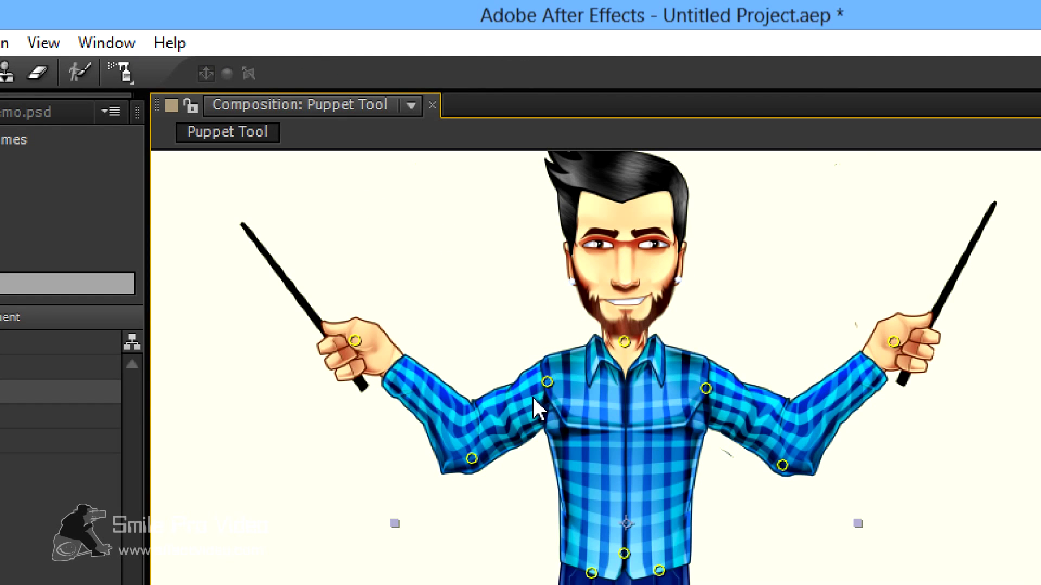
pyautogui.press(',')
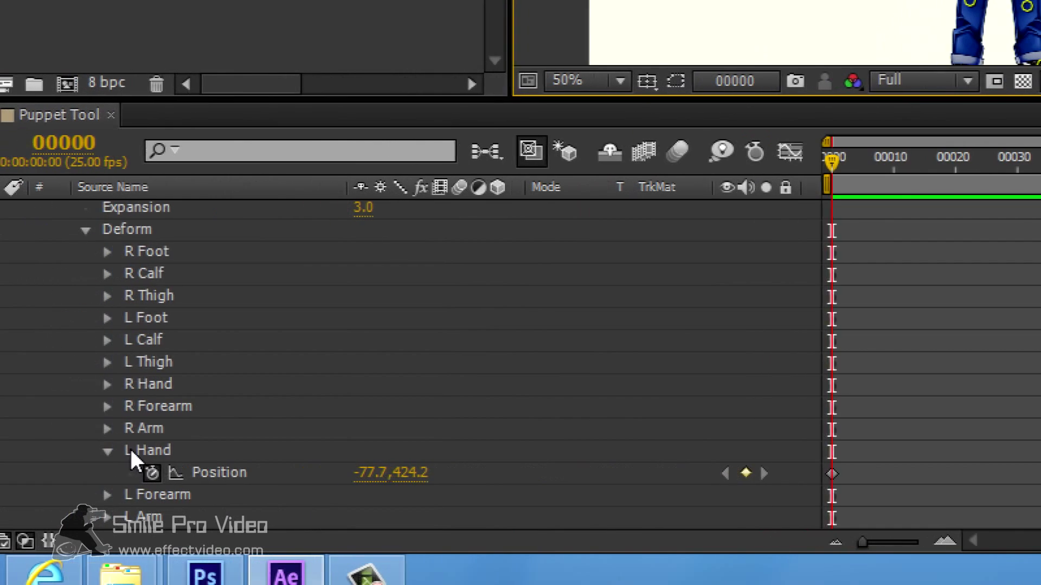
pyautogui.click(320, 253)
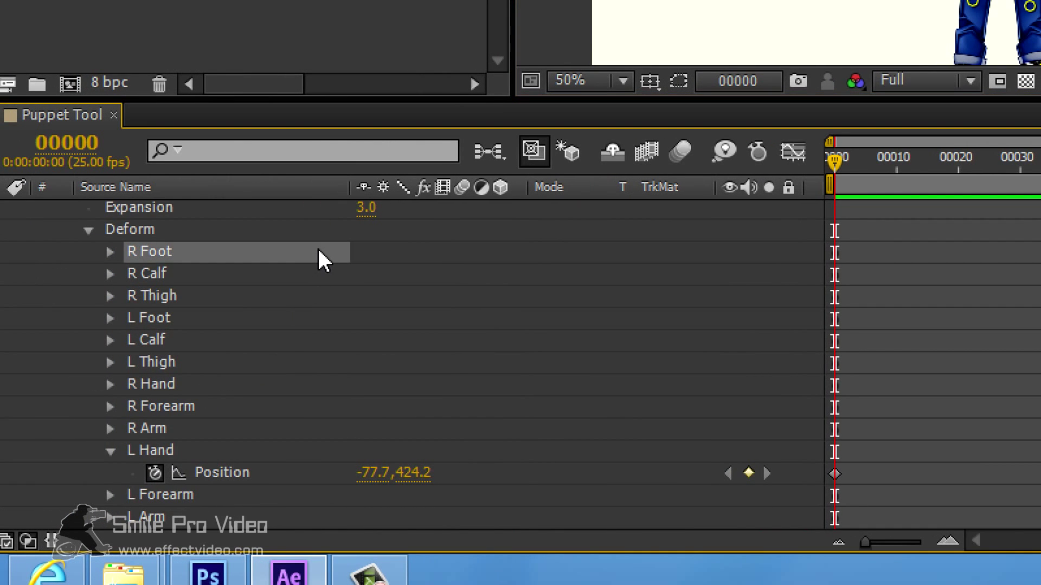
pyautogui.press('u')
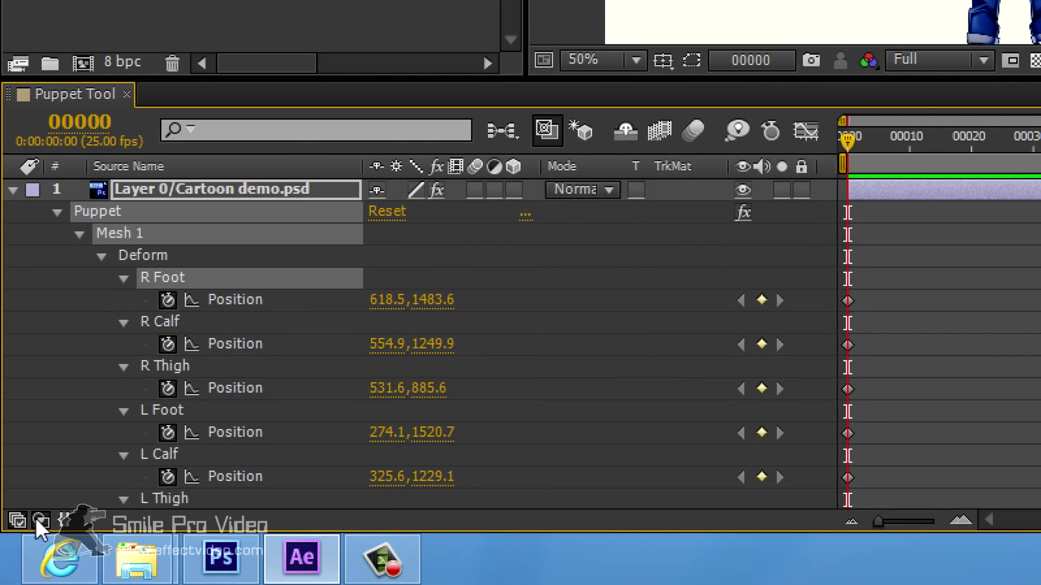
pyautogui.click(37, 519)
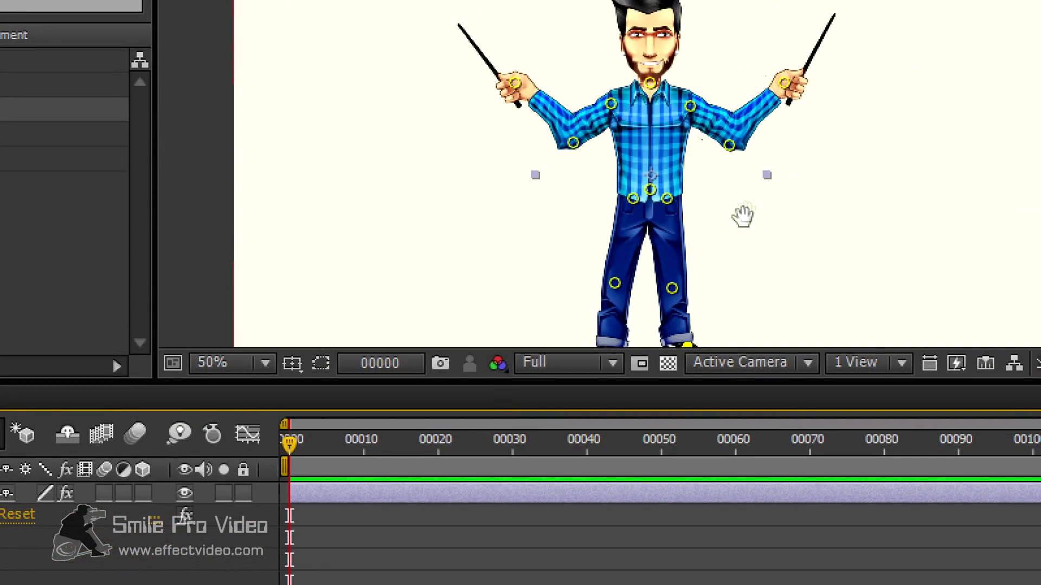
# At frame 0, move the R Foot pin outward to about 686, 1494 and the R Calf pin to about 628, 1266.
pyautogui.moveTo(746, 182); pyautogui.dragTo(749, 154)
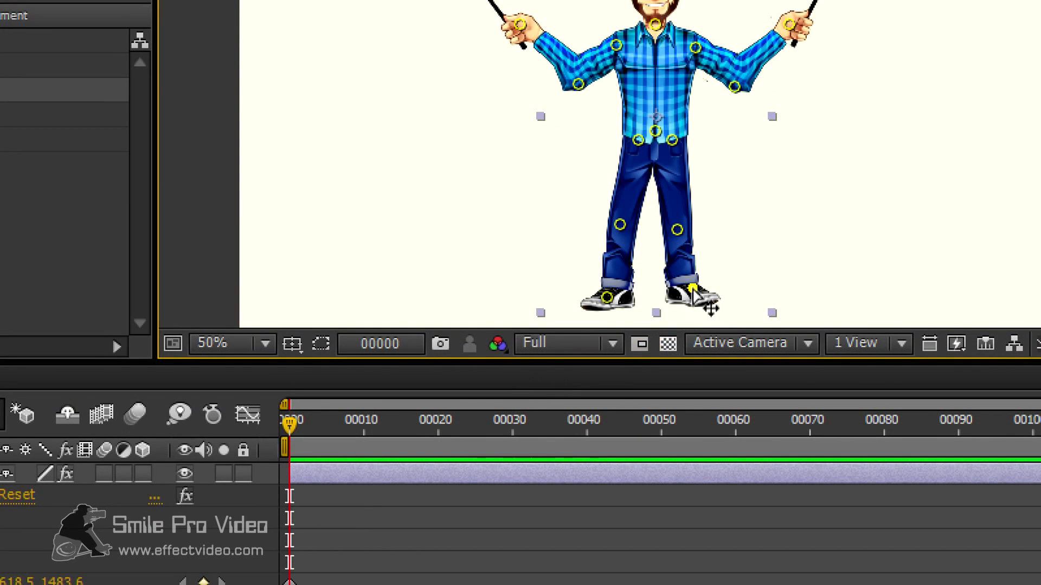
pyautogui.moveTo(693, 293); pyautogui.dragTo(710, 293)
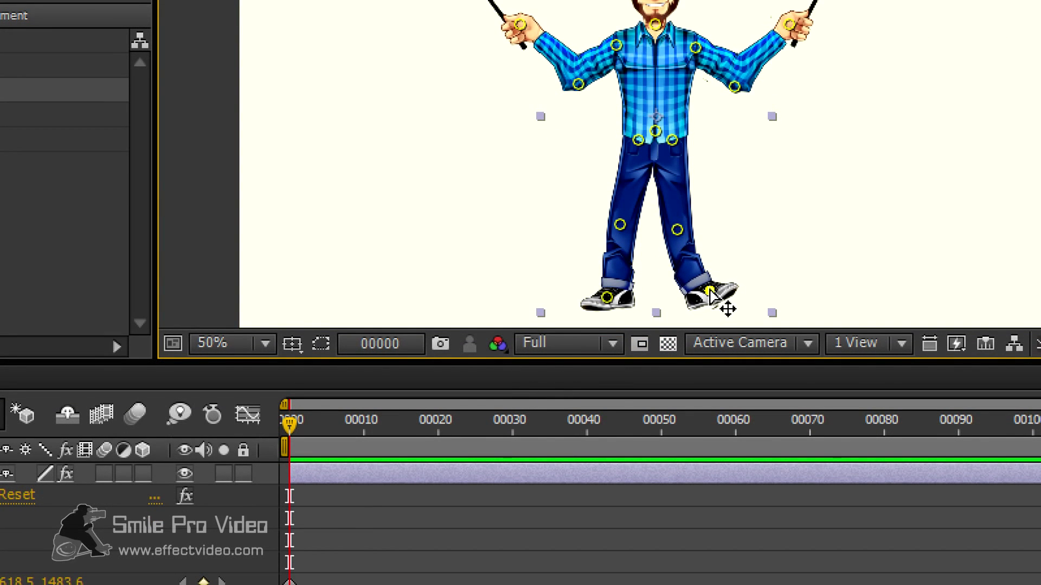
pyautogui.click(677, 230)
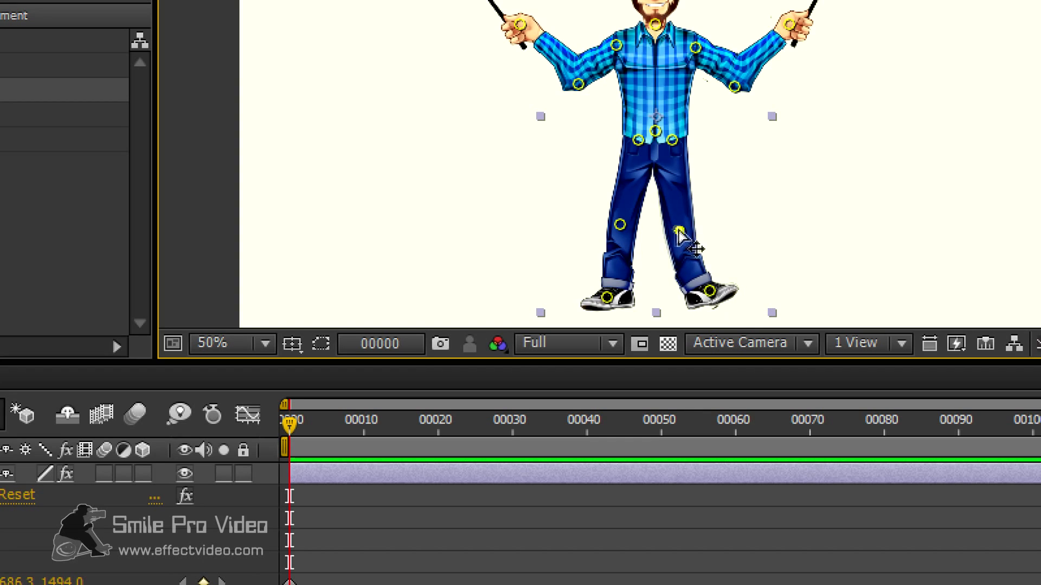
pyautogui.moveTo(677, 230); pyautogui.dragTo(693, 234)
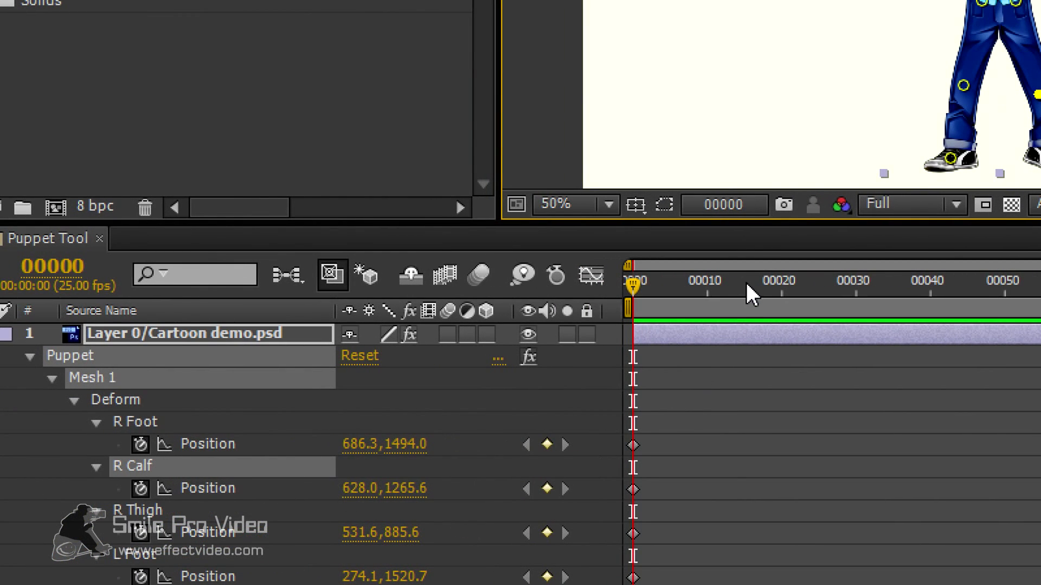
# At frame 10, keyframe the R Calf pin further inward at about 576, 1260, and return the playhead to frame 0.
pyautogui.hotkey('shift', 'pagedown')
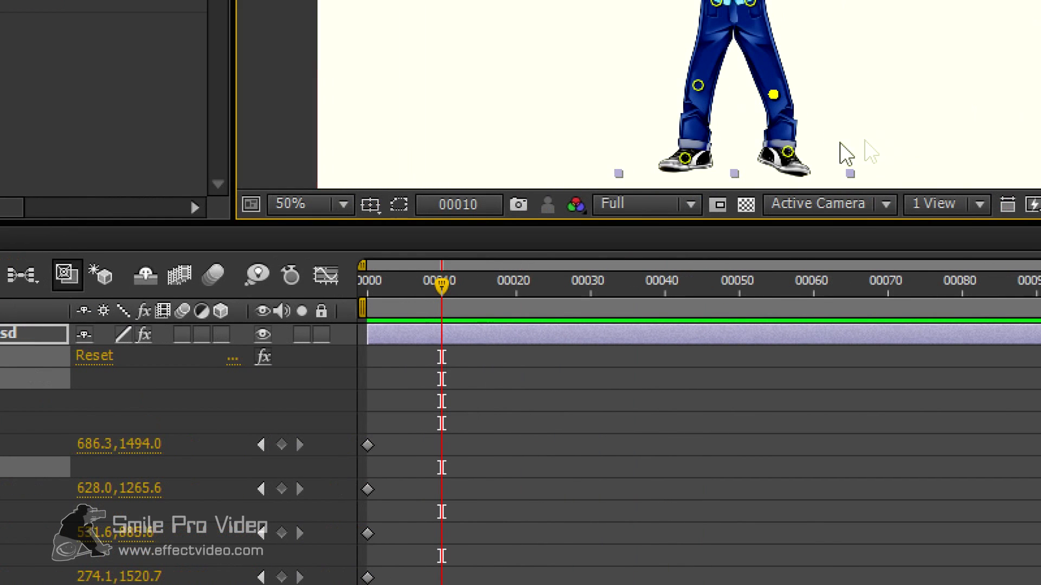
pyautogui.moveTo(773, 100); pyautogui.dragTo(759, 93)
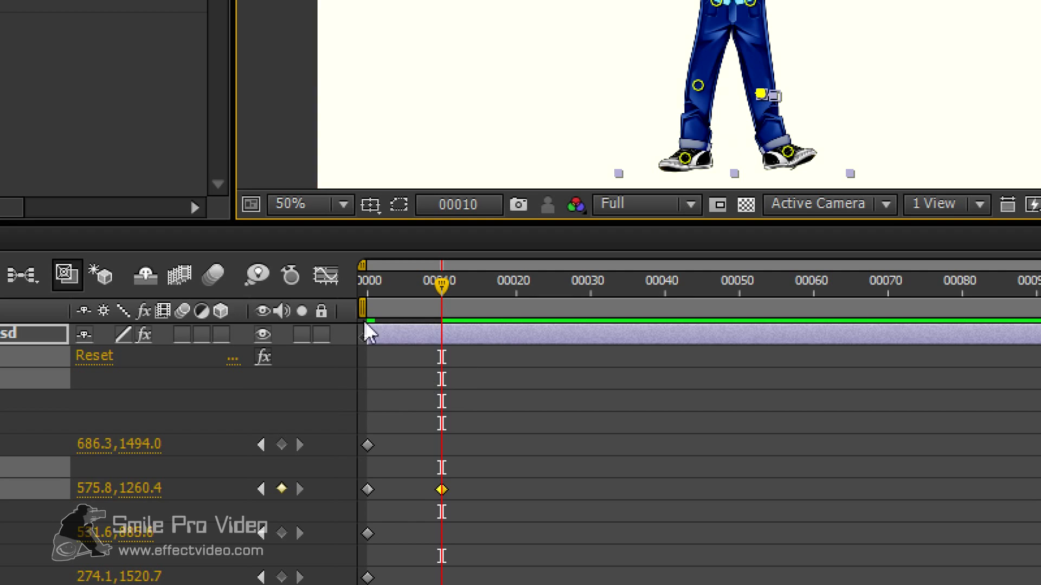
pyautogui.click(372, 280)
pyautogui.moveTo(372, 283); pyautogui.dragTo(343, 308)
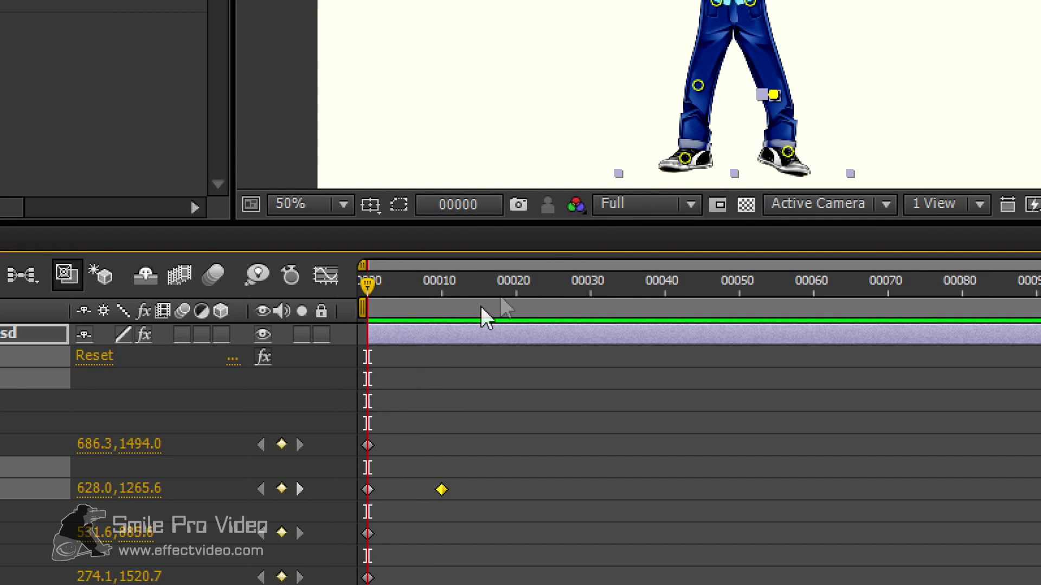
# At frame 10, move the R Hand pin inward beside the head and the R Forearm pin slightly outward, and preview the animation.
pyautogui.moveTo(366, 279); pyautogui.dragTo(441, 285)
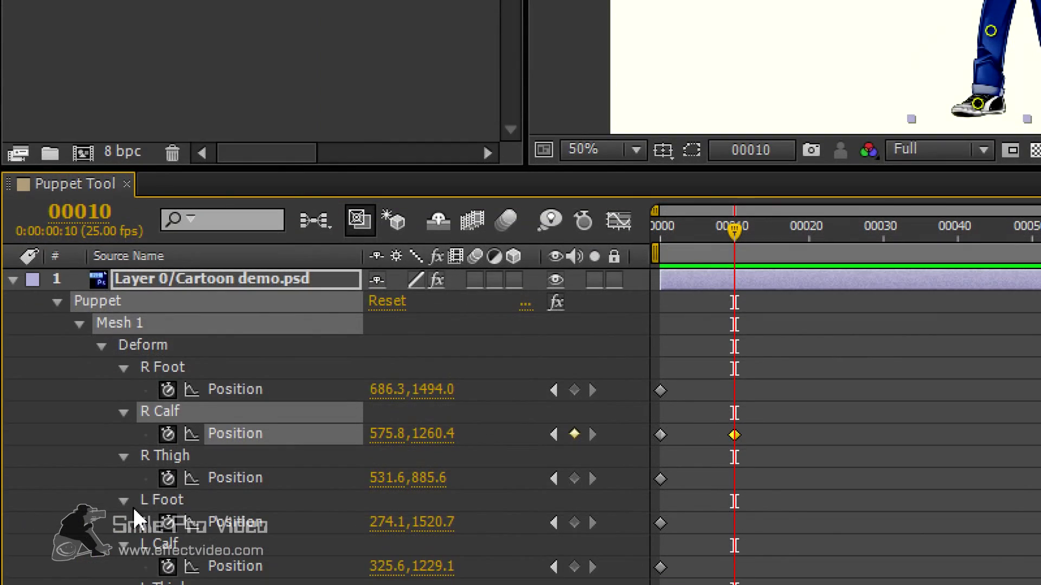
pyautogui.scroll(-3, 353, 385)
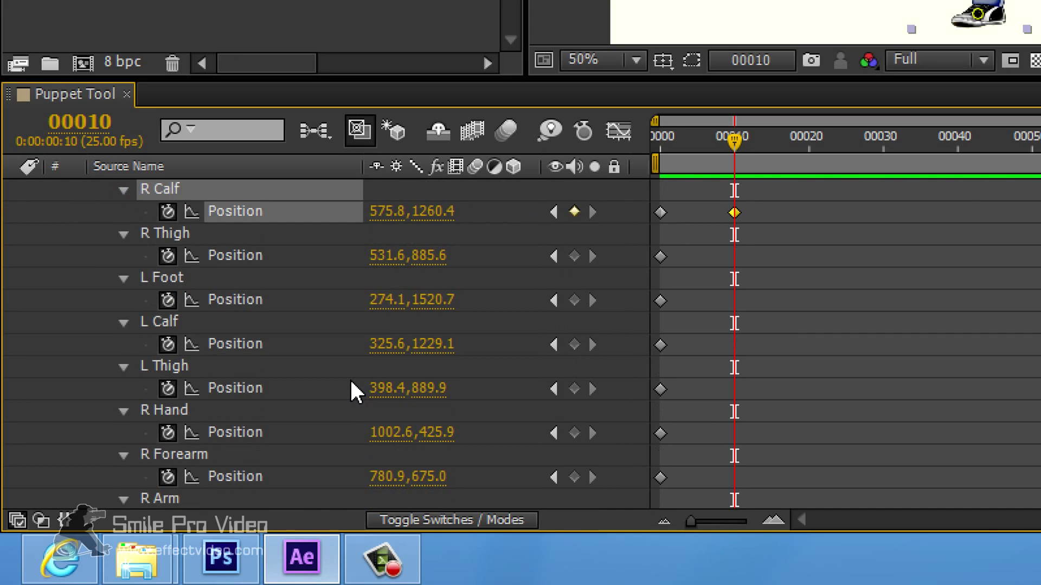
pyautogui.click(254, 411)
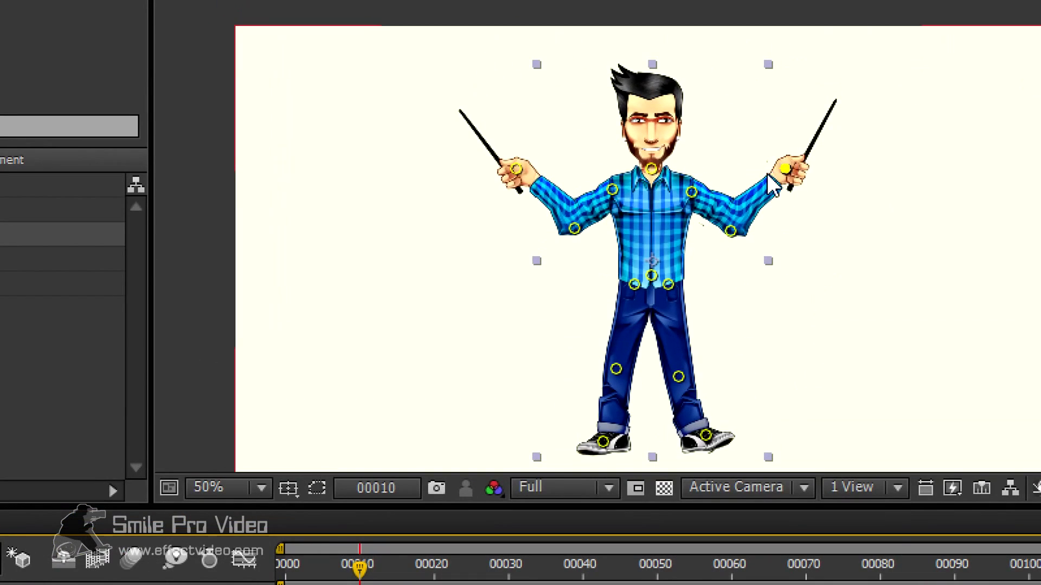
pyautogui.moveTo(787, 171); pyautogui.dragTo(724, 166)
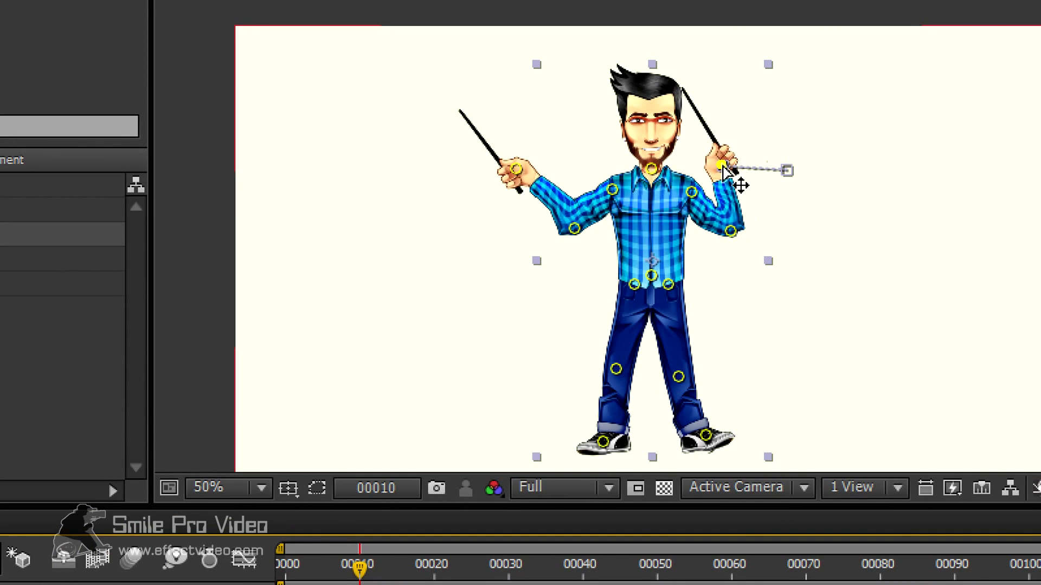
pyautogui.click(732, 232)
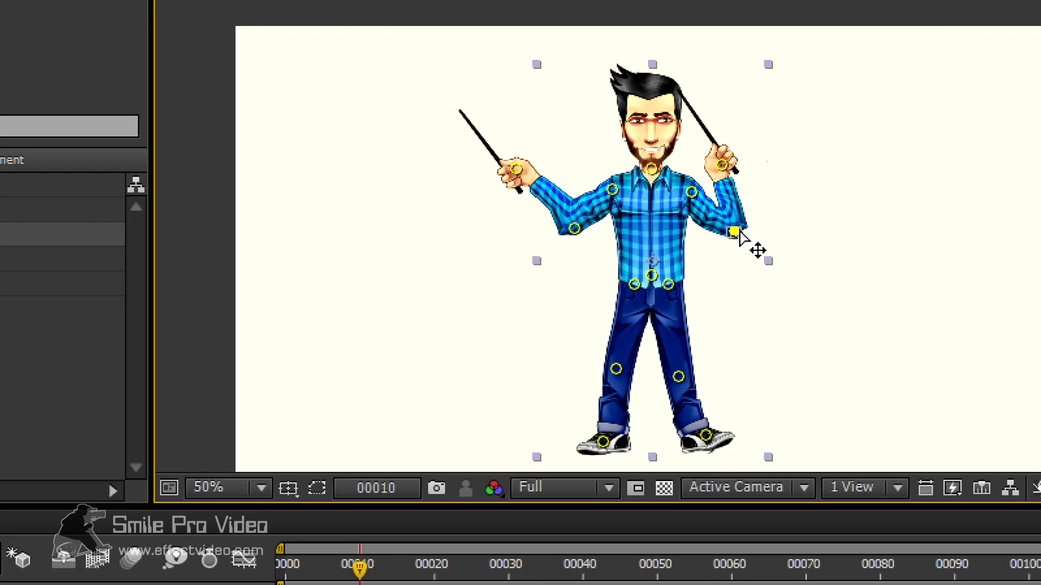
pyautogui.moveTo(739, 231); pyautogui.dragTo(743, 232)
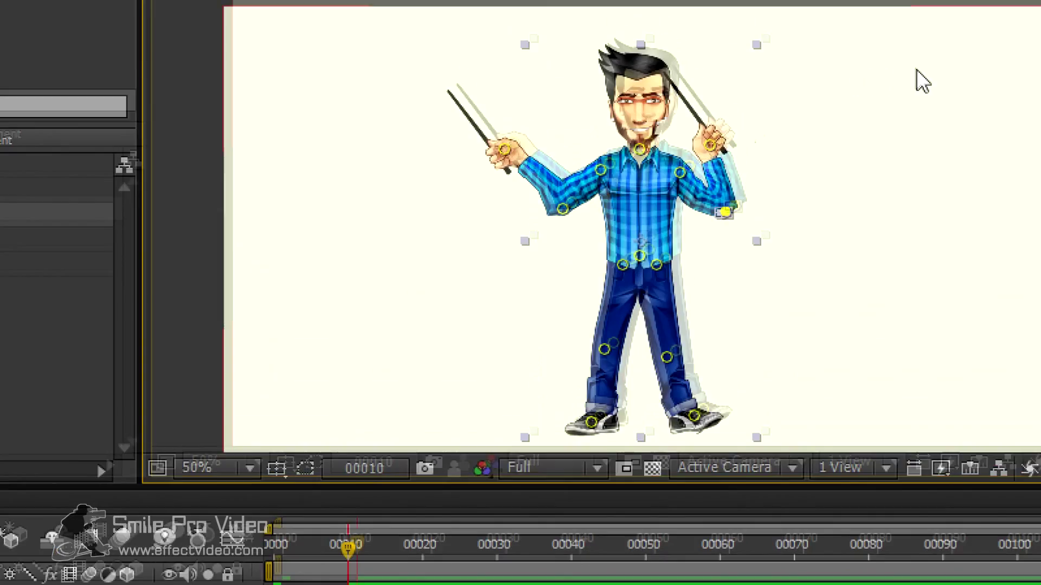
pyautogui.press('KP_0')
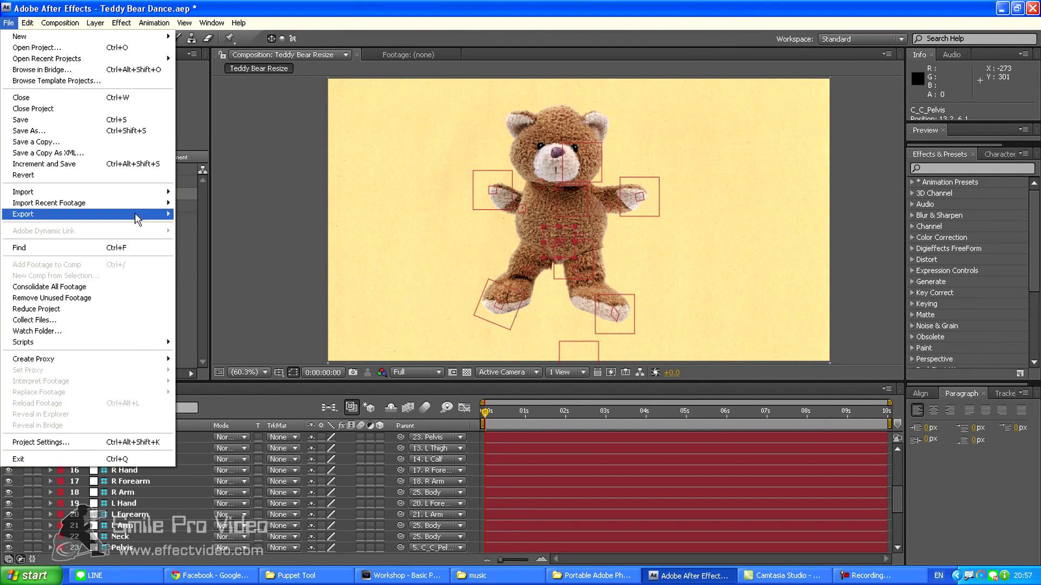
# In the Teddy Bear Dance project, run the Duik script from the duik_14 folder and place its window clear of the composition.
pyautogui.moveTo(151, 347)
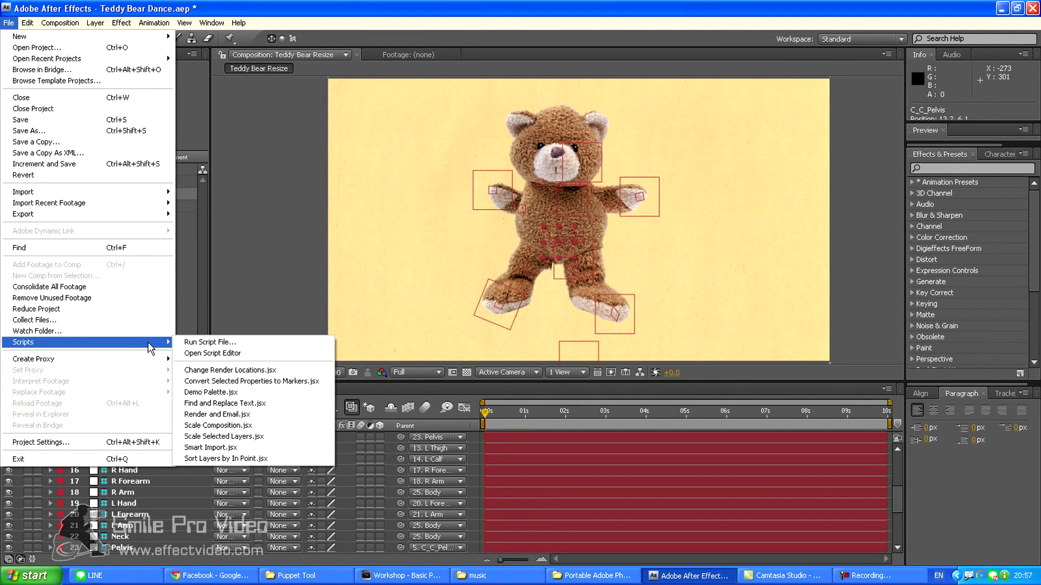
pyautogui.click(217, 344)
pyautogui.click(426, 209)
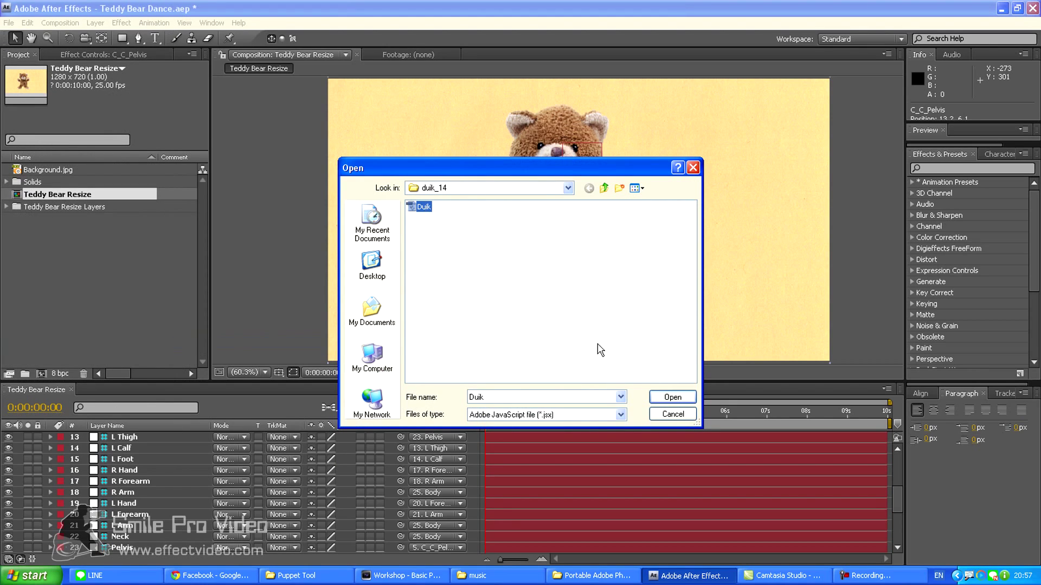
pyautogui.click(685, 402)
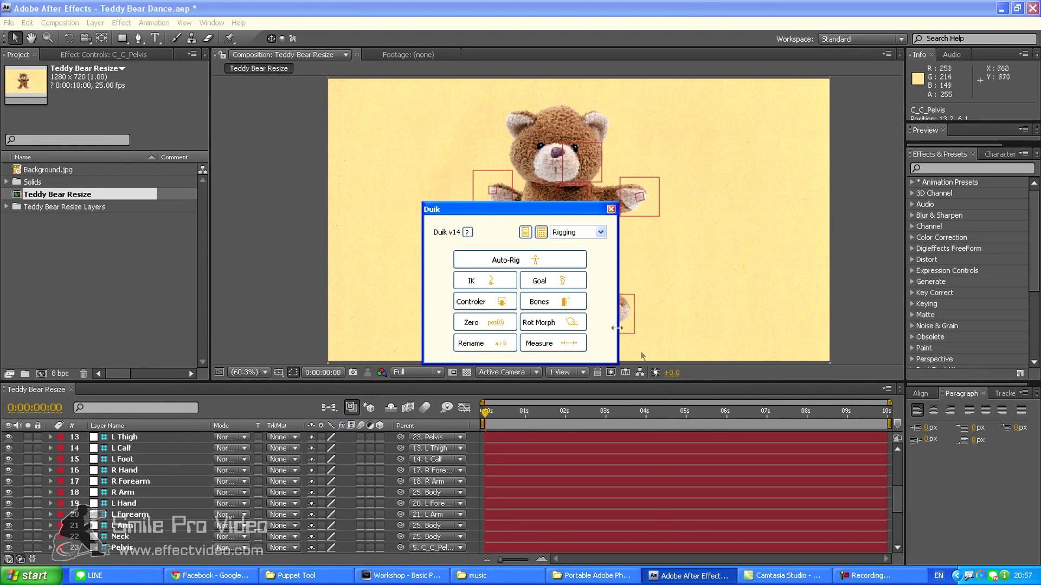
pyautogui.moveTo(545, 210); pyautogui.dragTo(136, 208)
# Open Duik's Auto-Rig with no layer selected so it assigns the body-part layers, keeping its window clear of the bear.
pyautogui.click(152, 255)
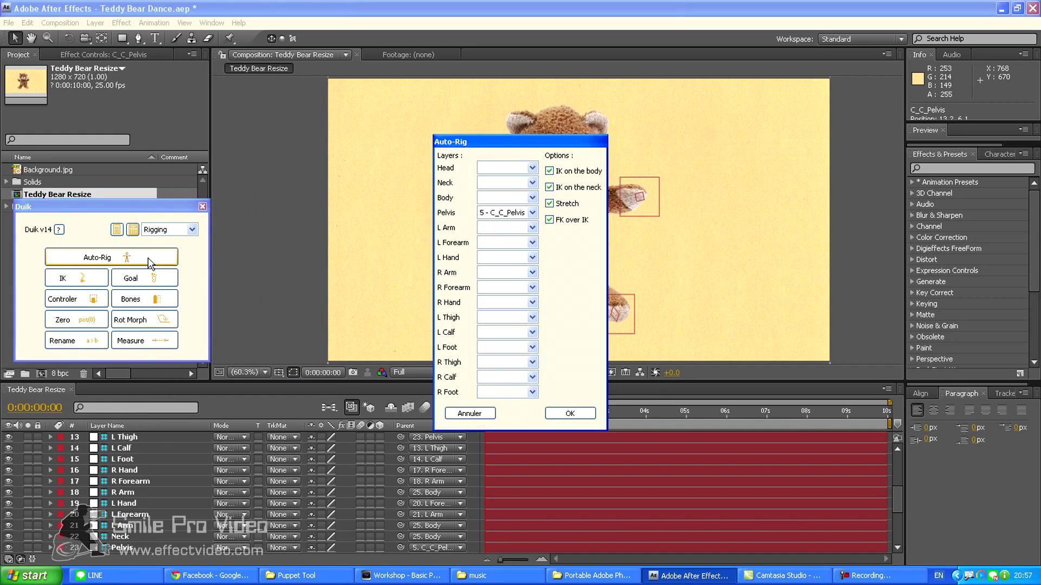
pyautogui.moveTo(512, 145); pyautogui.dragTo(309, 96)
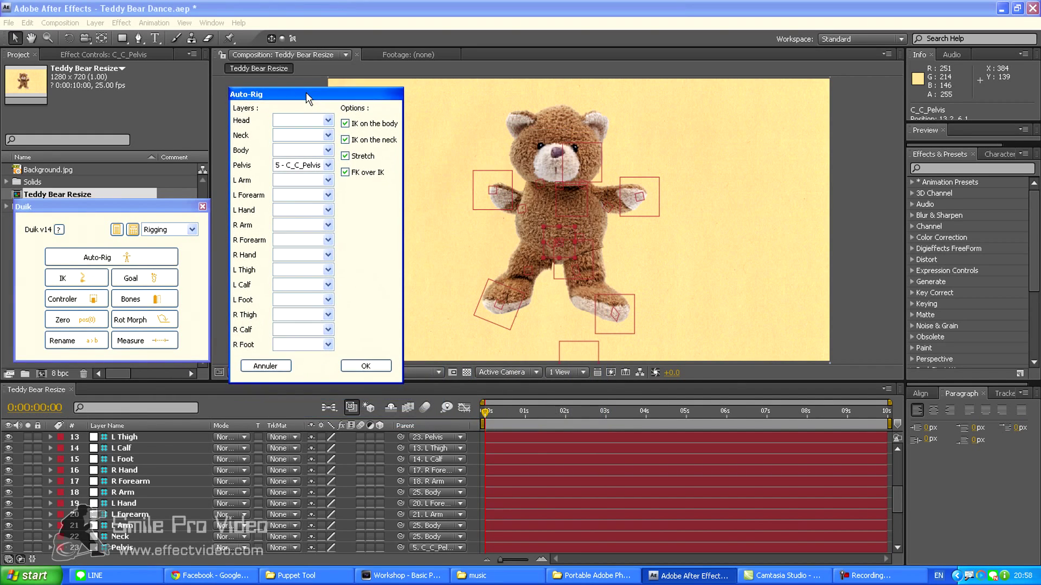
pyautogui.click(57, 470)
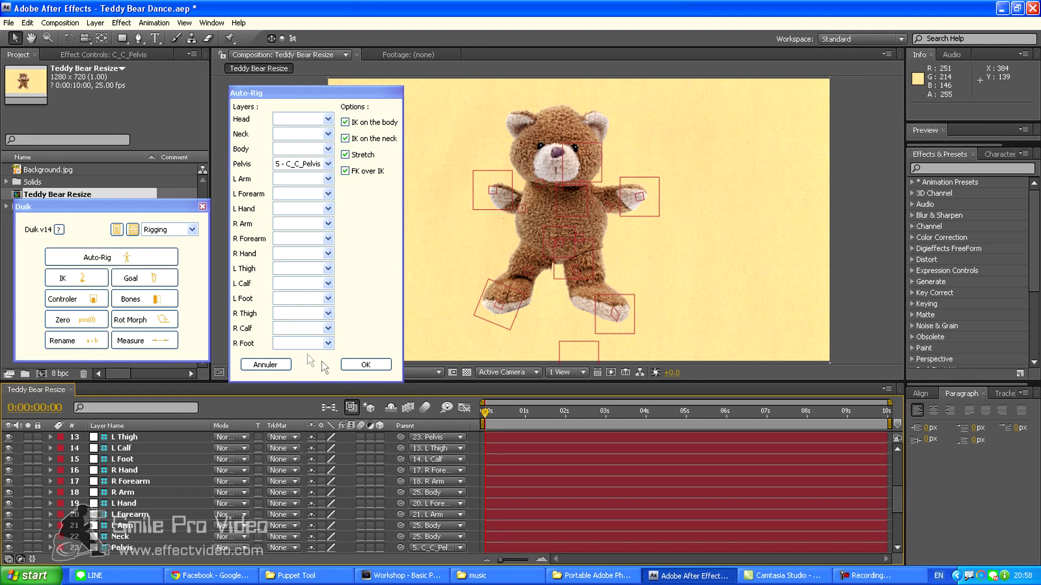
pyautogui.click(106, 256)
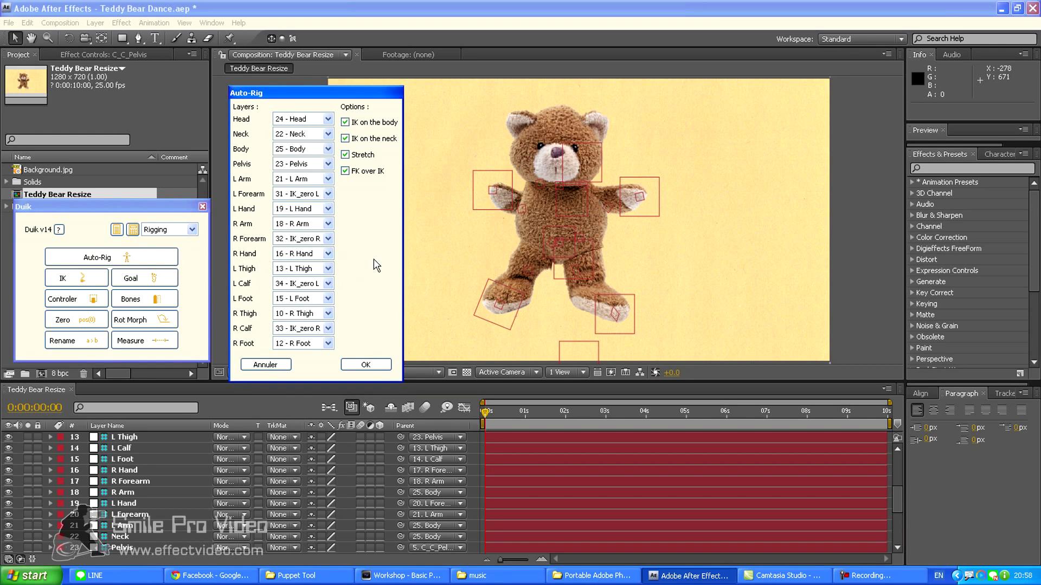
# Test the teddy bear's rig by moving its pelvis, hand and foot controllers, undoing a pelvis move along the way.
pyautogui.moveTo(561, 255); pyautogui.dragTo(565, 278)
pyautogui.hotkey('ctrl', 'z')
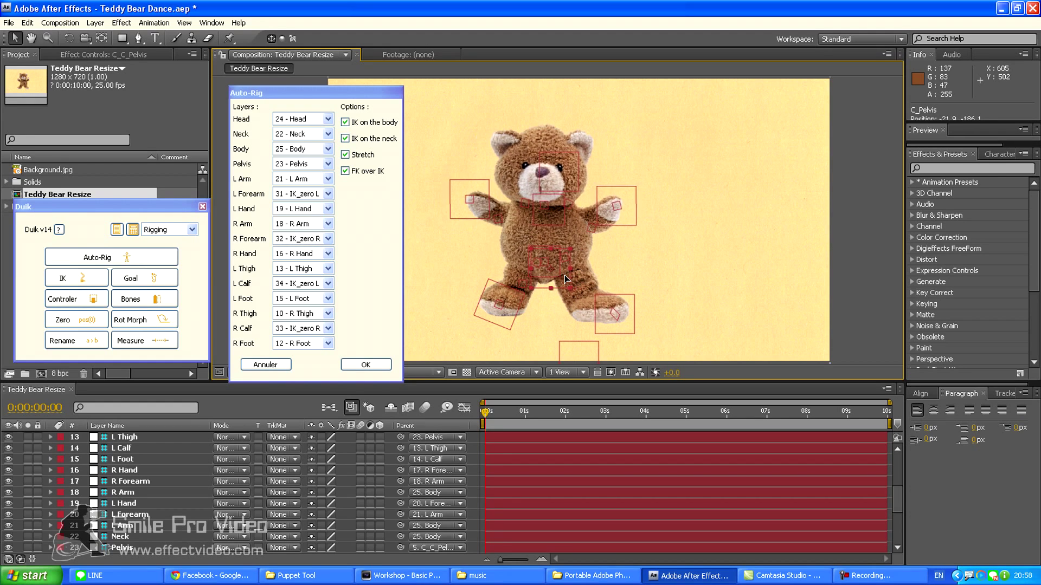
pyautogui.moveTo(469, 201)
pyautogui.mouseDown()
pyautogui.moveTo(470, 218)
pyautogui.moveTo(467, 201)
pyautogui.mouseUp()
pyautogui.moveTo(517, 307); pyautogui.dragTo(548, 252)
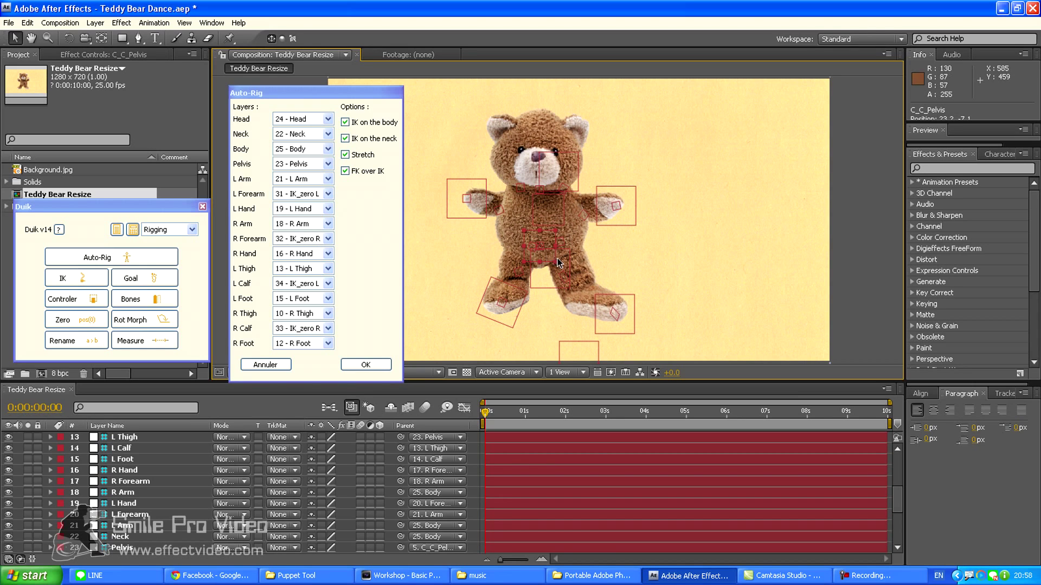